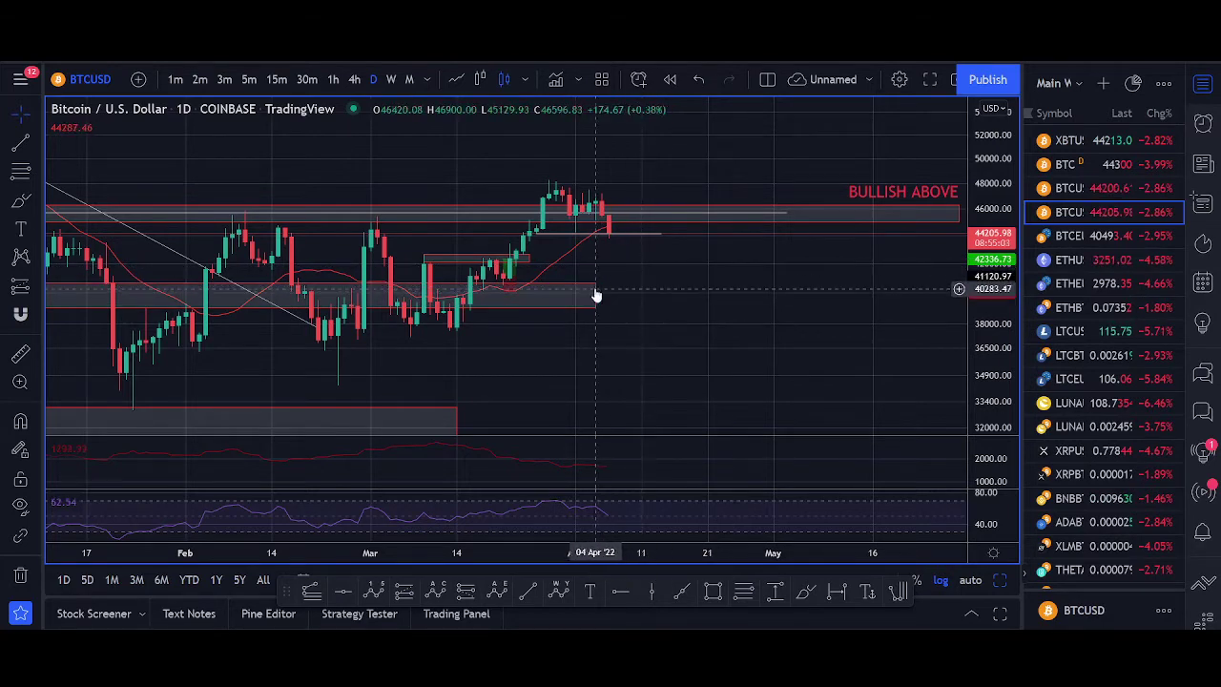
Step: Switch the Bitcoin chart to the 4-hour timeframe and frame the late February to early April price action
{"action": "left_click", "coordinate": [354, 80]}
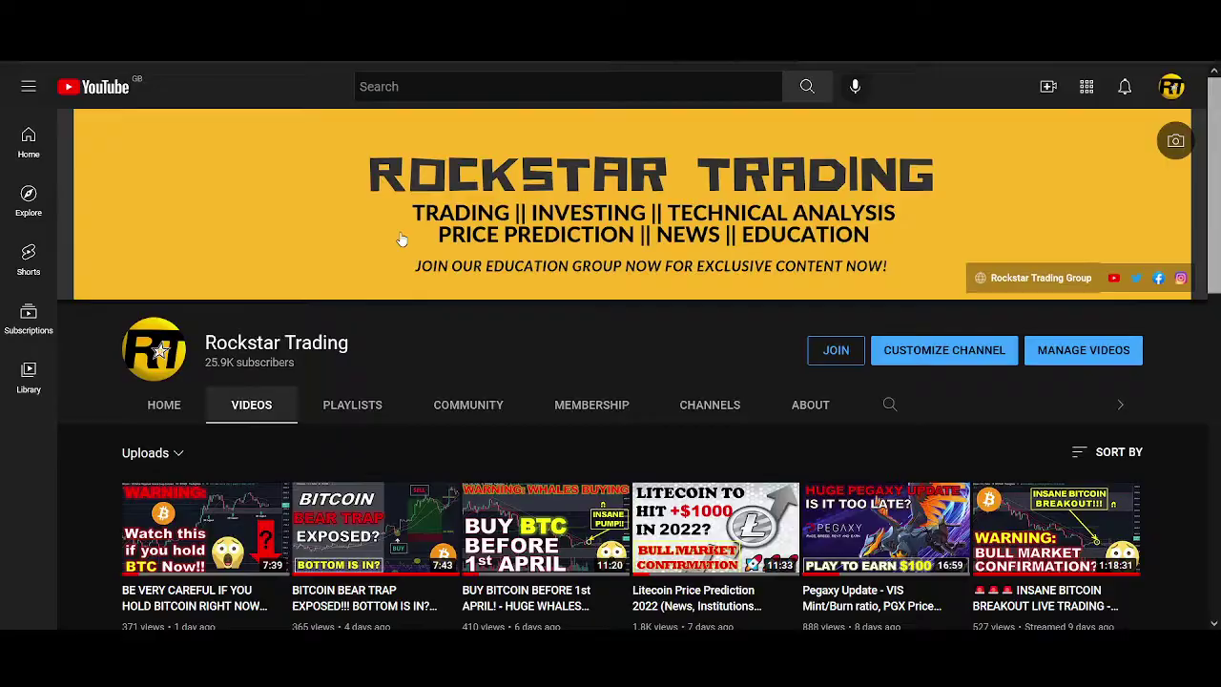
{"action": "scroll", "coordinate": [393, 305], "scroll_direction": "down", "scroll_amount": 5}
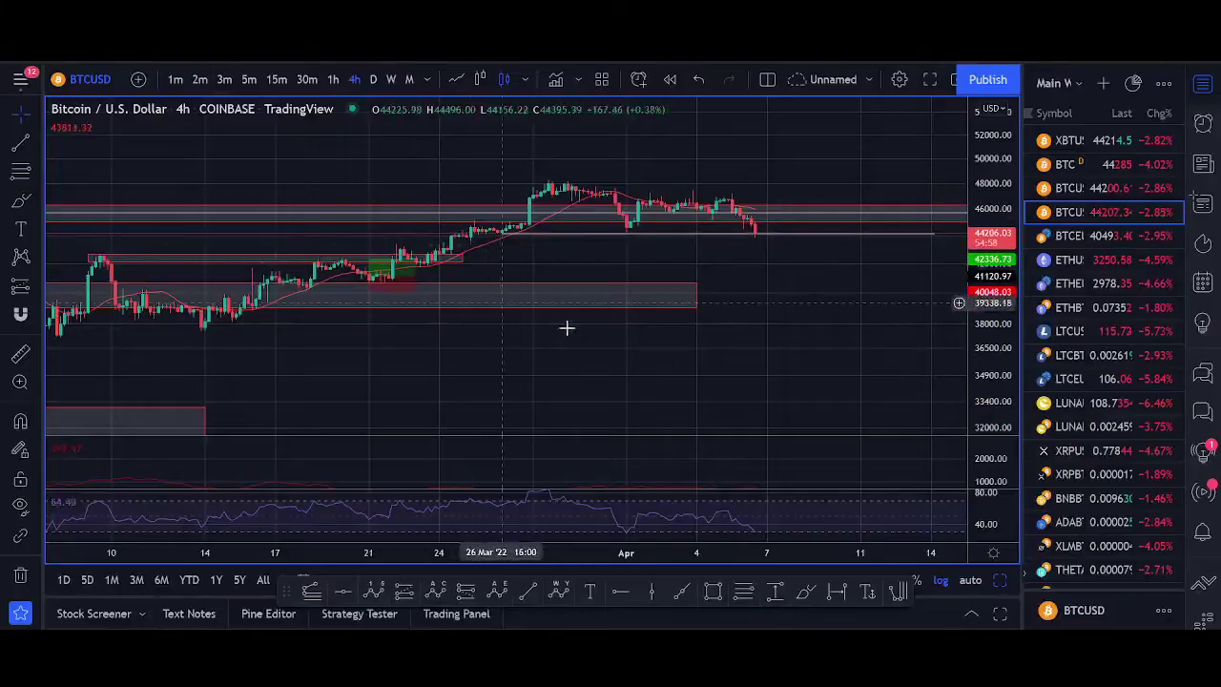
{"action": "scroll", "coordinate": [566, 327], "scroll_direction": "up", "scroll_amount": 2}
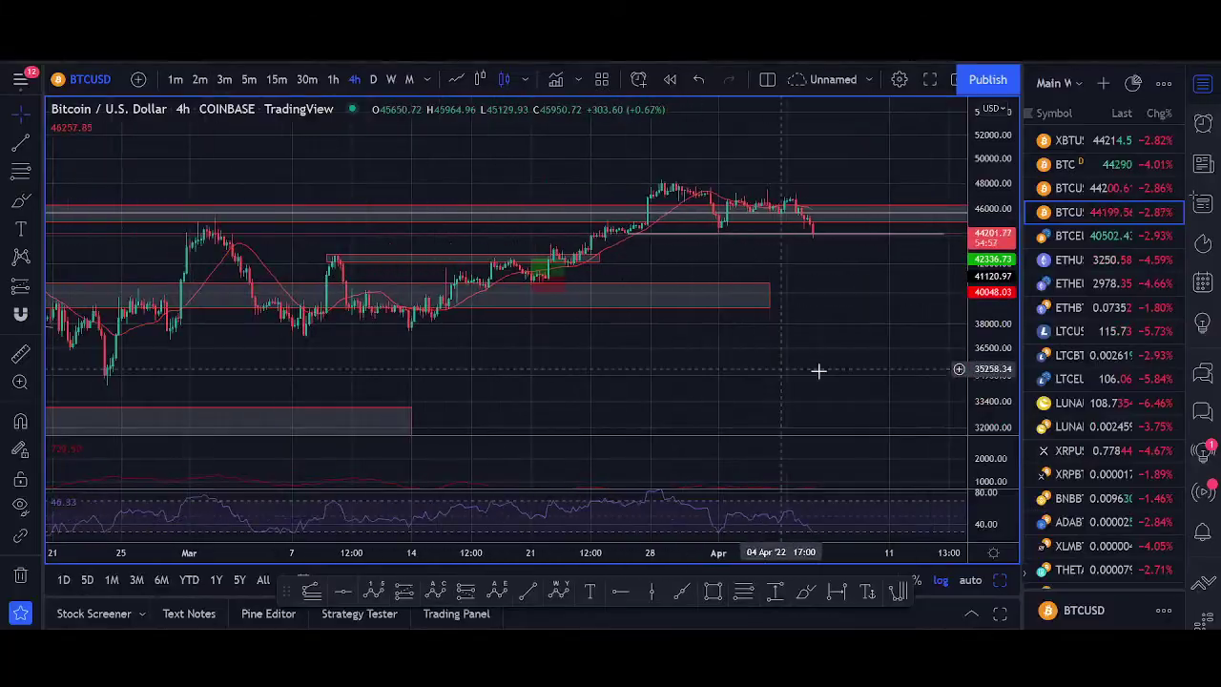
{"action": "left_click_drag", "start_coordinate": [984, 378], "coordinate": [985, 252]}
{"action": "left_click_drag", "start_coordinate": [768, 264], "coordinate": [779, 278]}
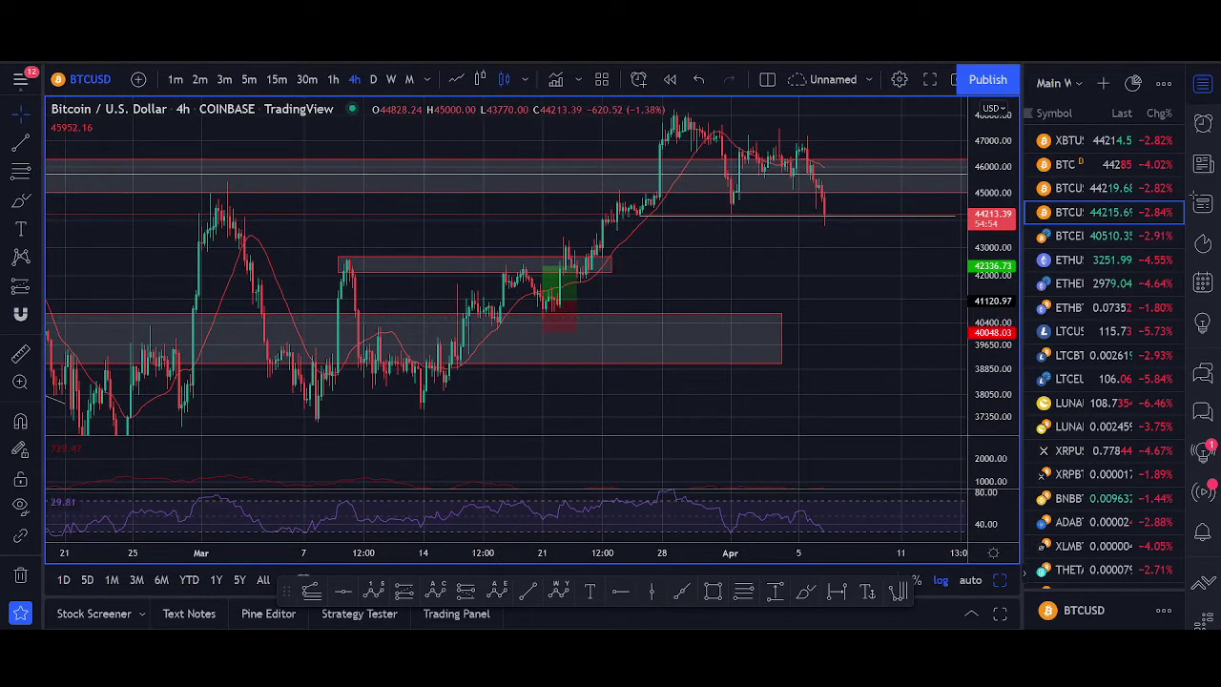
Step: Bring the Telegram membership group chat over the chart, view the shared ETHUSDT long trade, and move the chat away
{"action": "left_click_drag", "start_coordinate": [774, 115], "coordinate": [630, 108]}
{"action": "scroll", "coordinate": [654, 364], "scroll_direction": "up", "scroll_amount": 1}
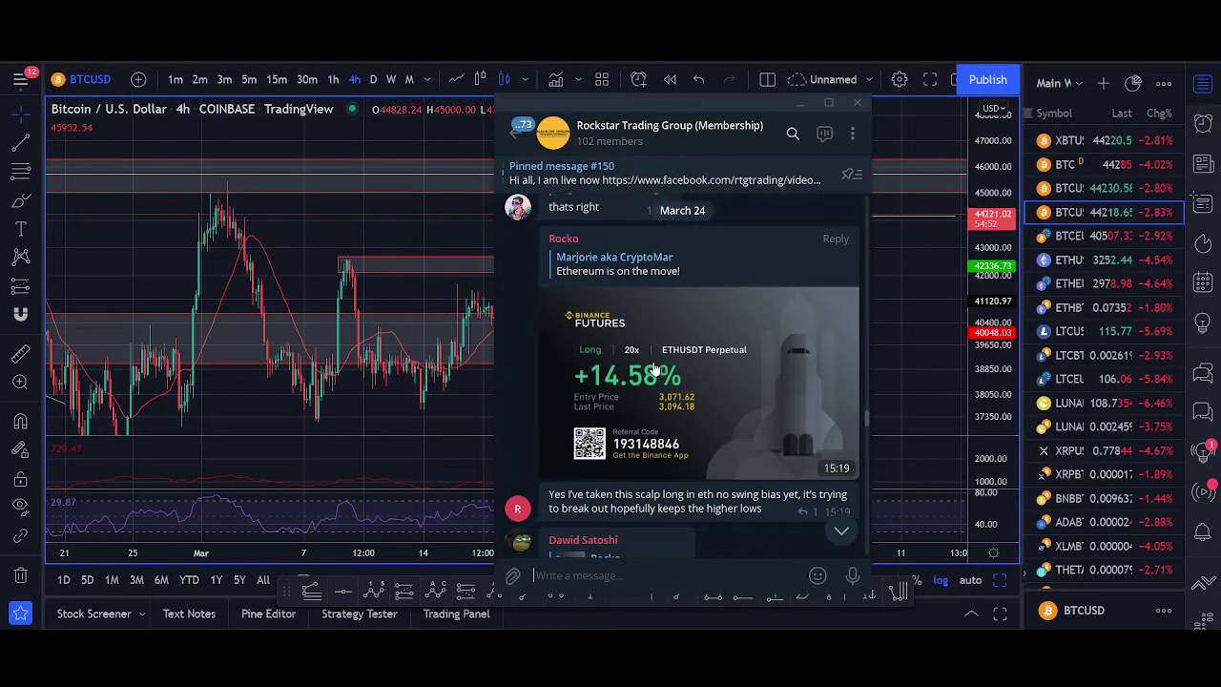
{"action": "left_click_drag", "start_coordinate": [707, 105], "coordinate": [1220, 105]}
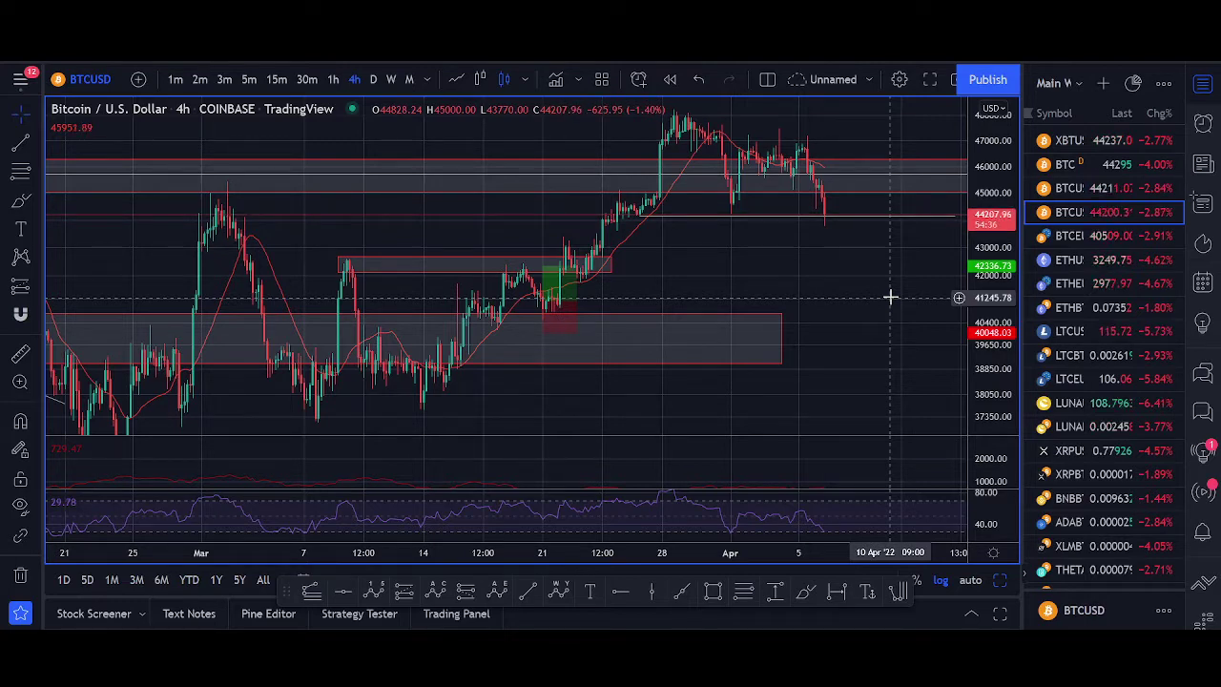
Step: Bring the trading checklist note over the chart, enlarge it to show every item, and move it away
{"action": "scroll", "coordinate": [831, 270], "scroll_direction": "down", "scroll_amount": 5}
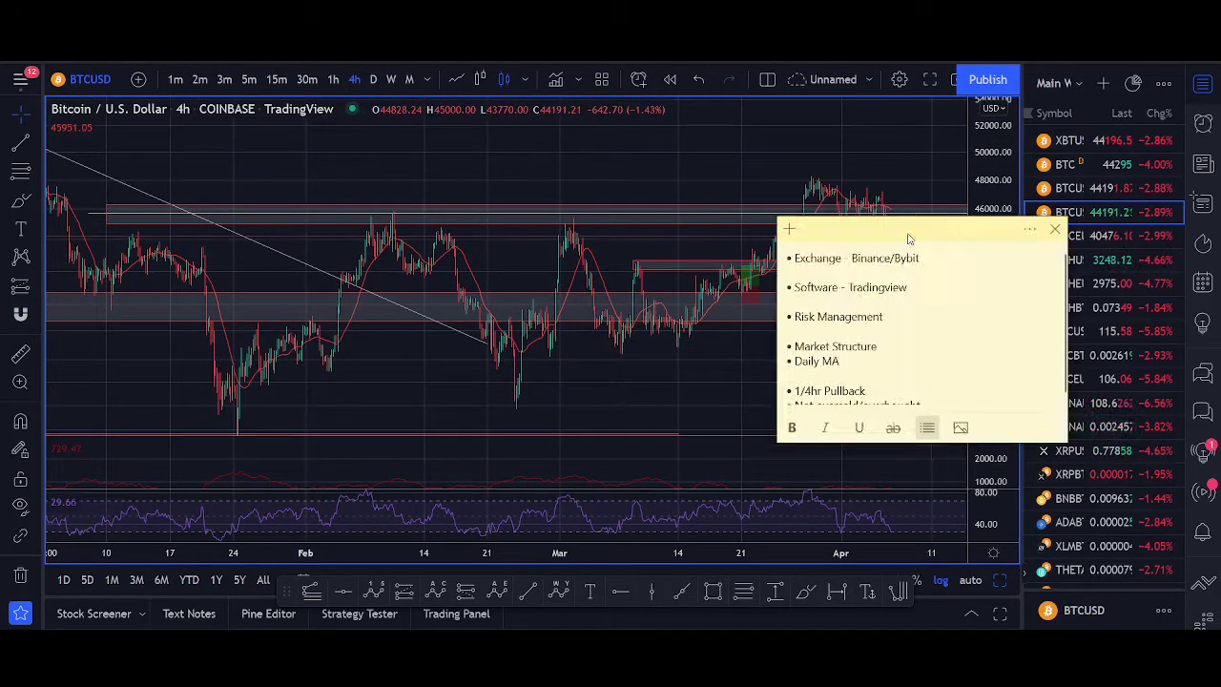
{"action": "left_click_drag", "start_coordinate": [916, 229], "coordinate": [654, 232]}
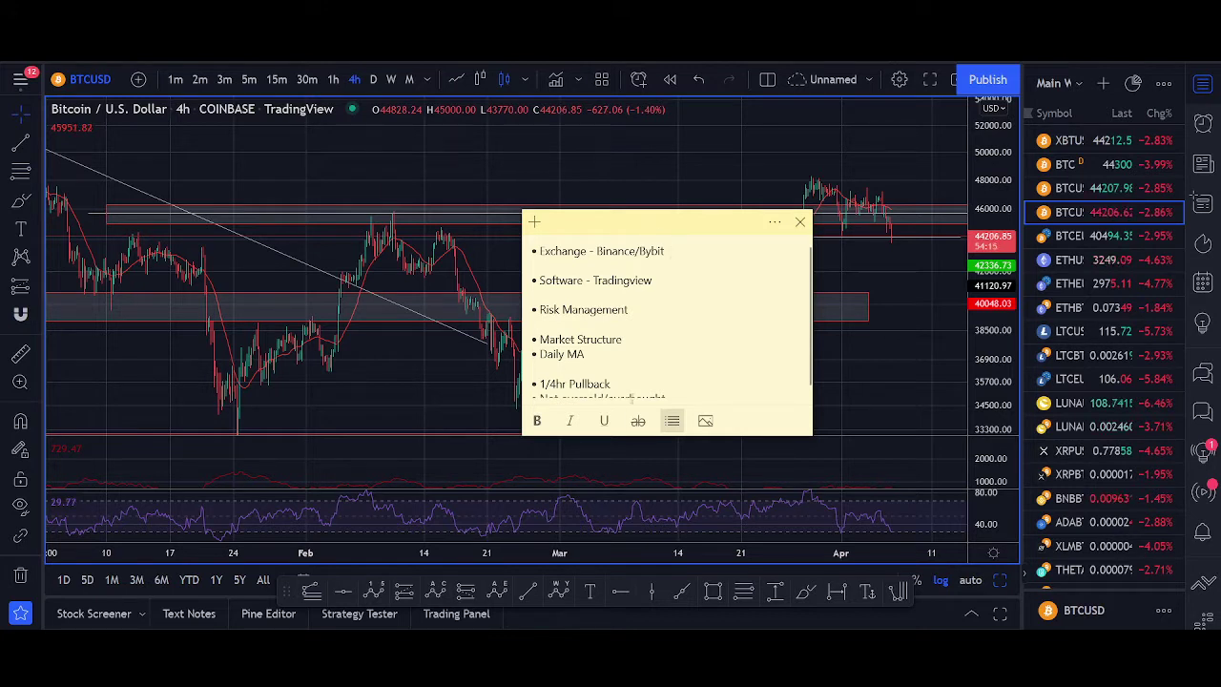
{"action": "left_click_drag", "start_coordinate": [629, 440], "coordinate": [617, 484]}
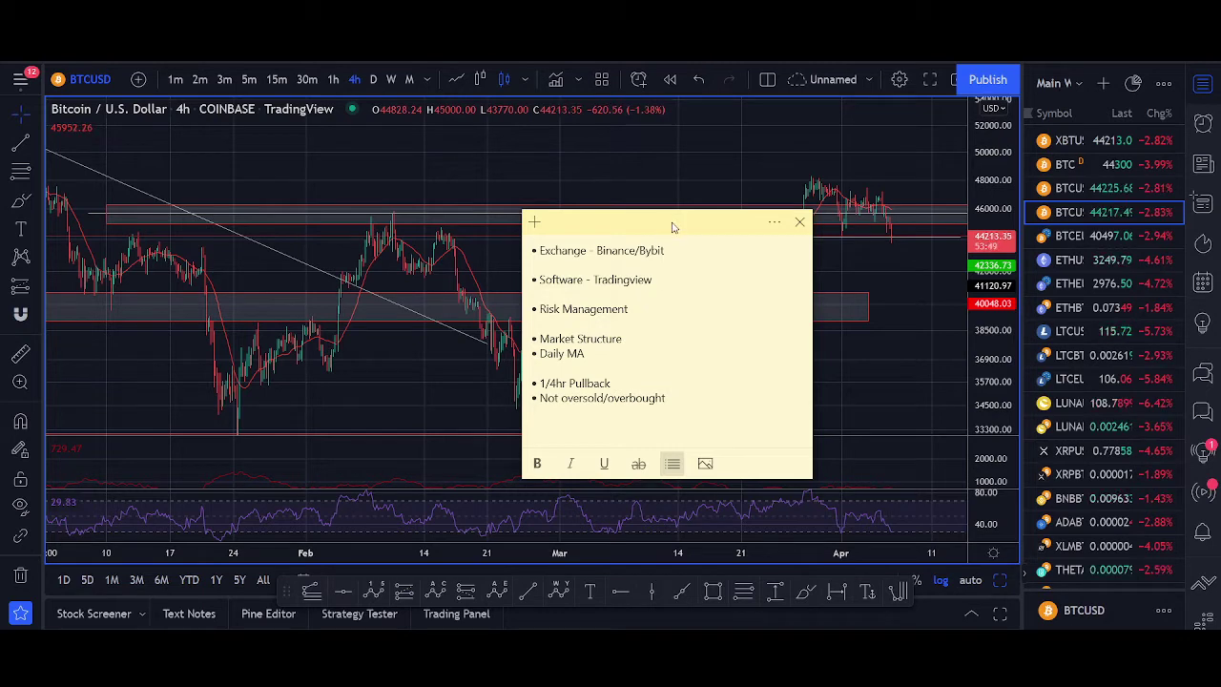
{"action": "left_click_drag", "start_coordinate": [673, 227], "coordinate": [1220, 143]}
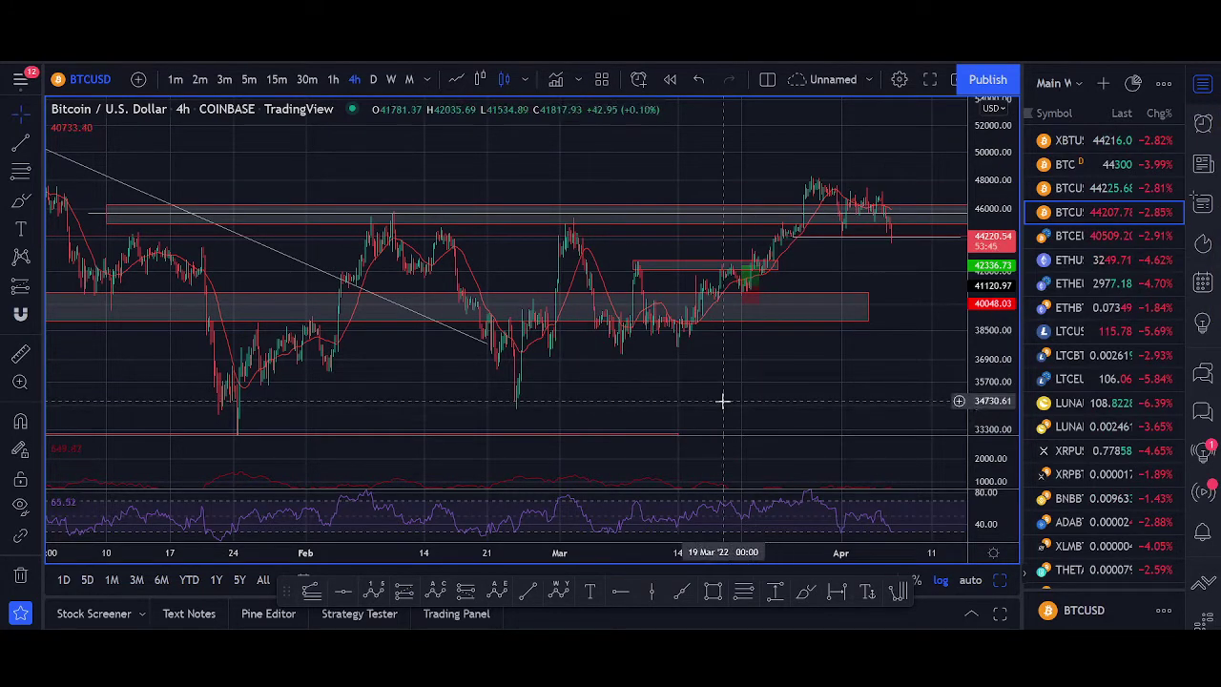
Step: Examine the 4-hour Bitcoin price action around the marked zones and the long position drawn near 21 March
{"action": "scroll", "coordinate": [725, 397], "scroll_direction": "up", "scroll_amount": 3}
{"action": "left_click_drag", "start_coordinate": [977, 391], "coordinate": [977, 334]}
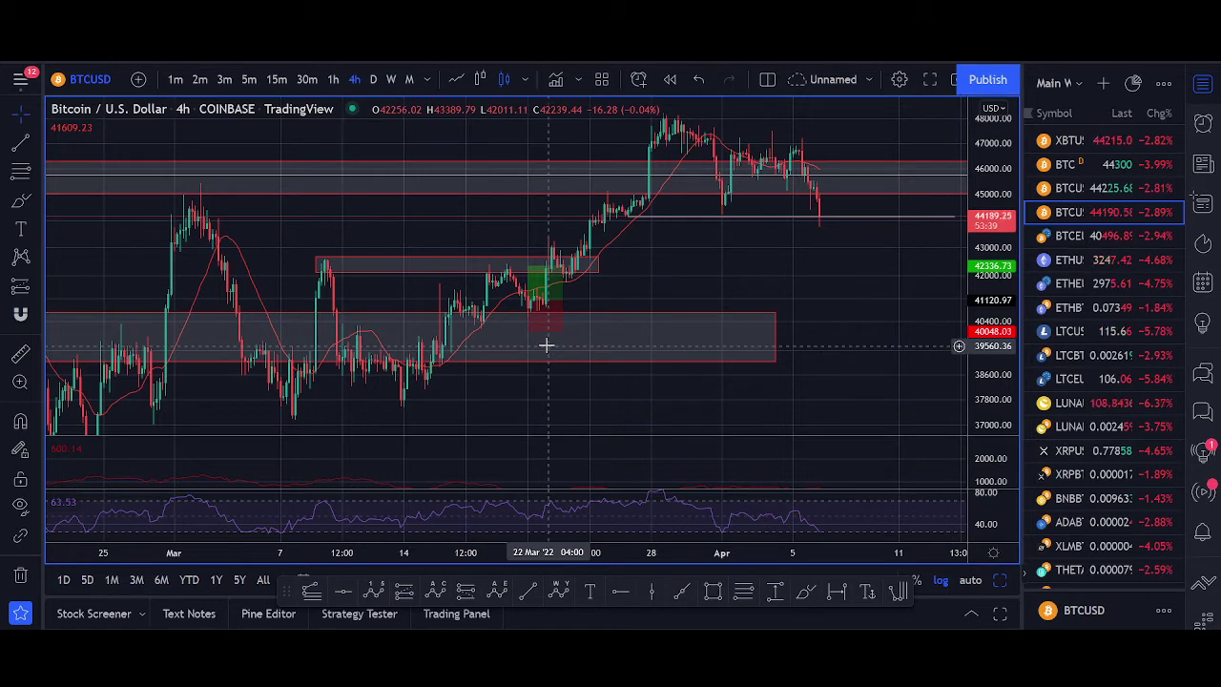
{"action": "scroll", "coordinate": [820, 467], "scroll_direction": "down", "scroll_amount": 2}
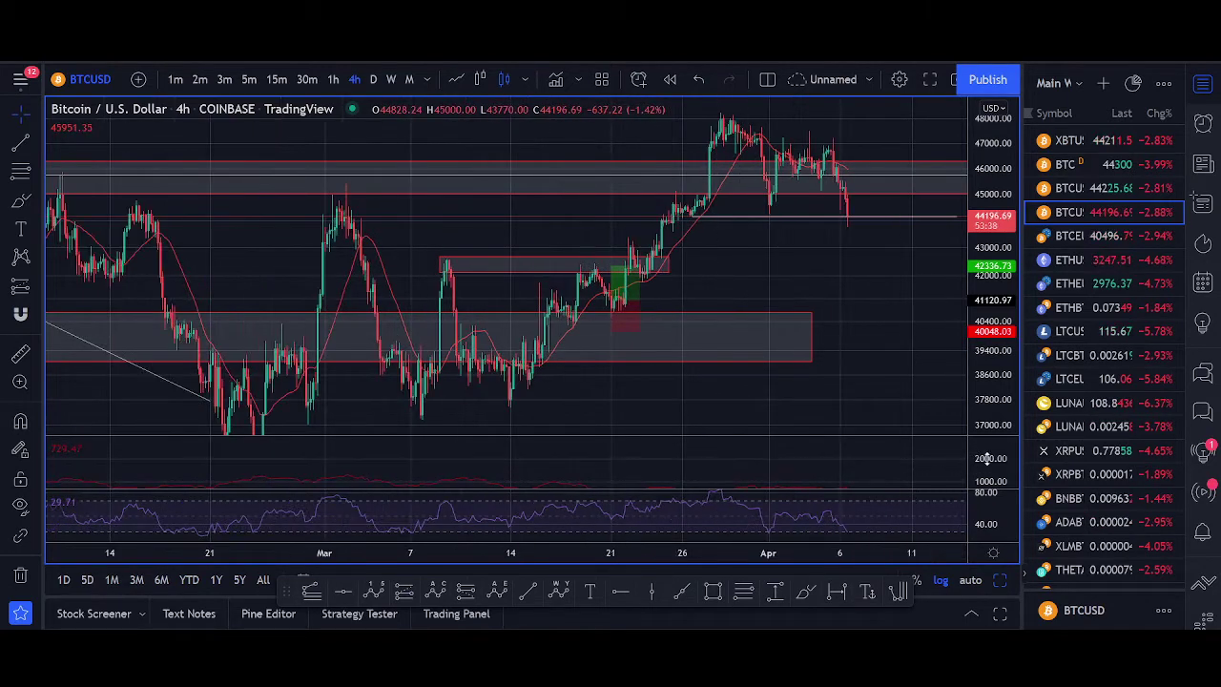
{"action": "scroll", "coordinate": [915, 485], "scroll_direction": "down", "scroll_amount": 3}
{"action": "scroll", "coordinate": [879, 434], "scroll_direction": "up", "scroll_amount": 2}
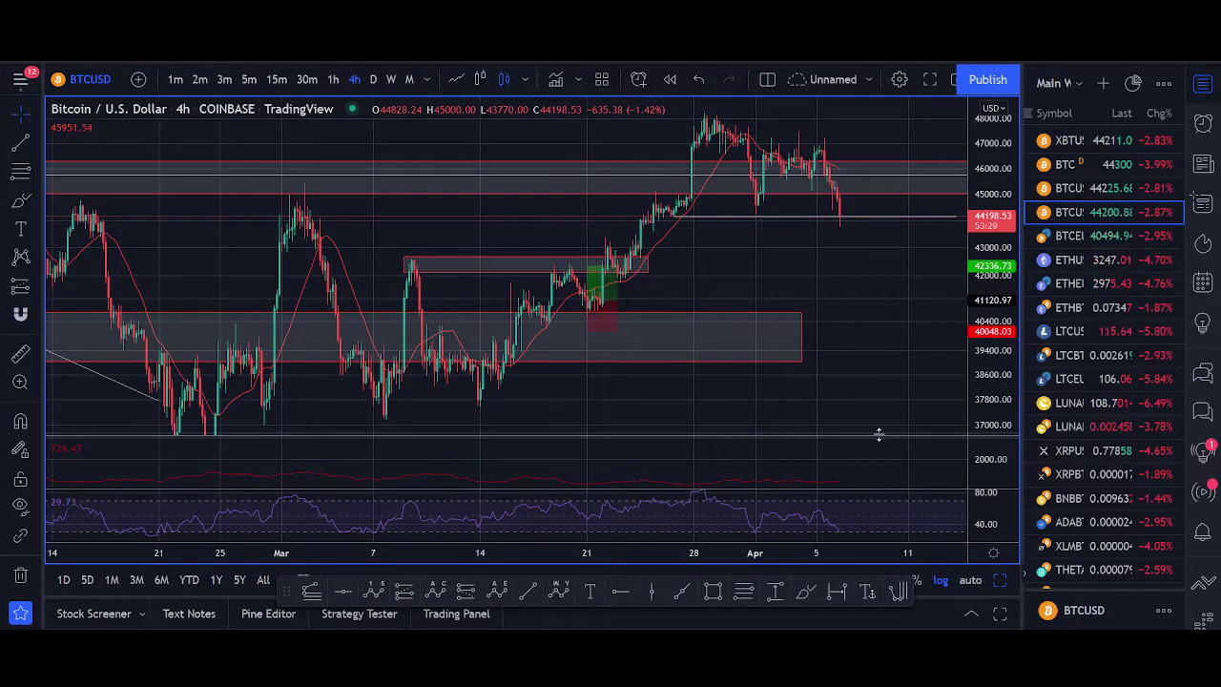
{"action": "mouse_move", "coordinate": [597, 318]}
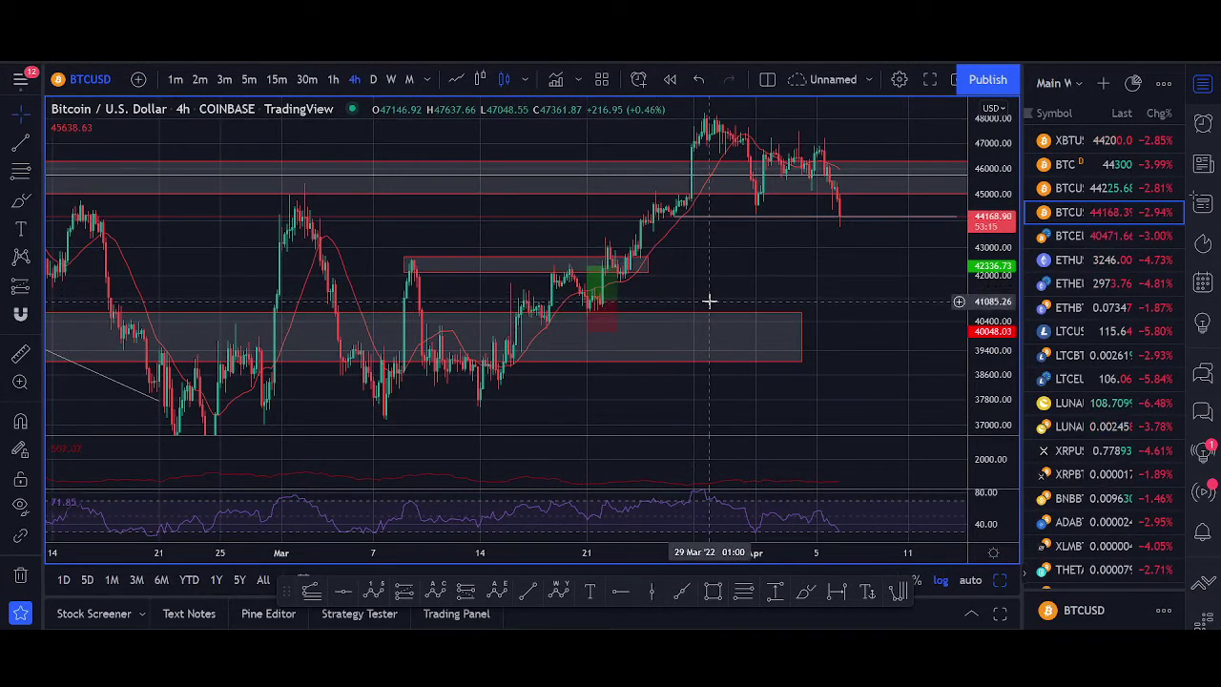
{"action": "scroll", "coordinate": [710, 302], "scroll_direction": "down", "scroll_amount": 2}
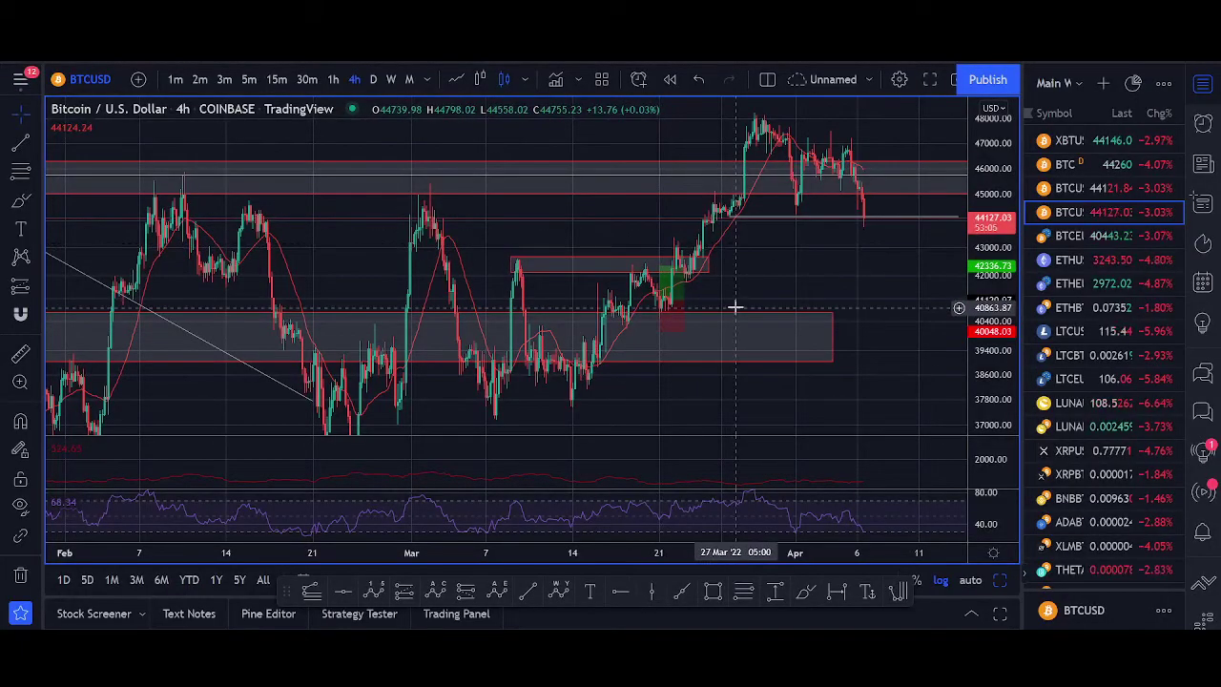
{"action": "mouse_move", "coordinate": [671, 296]}
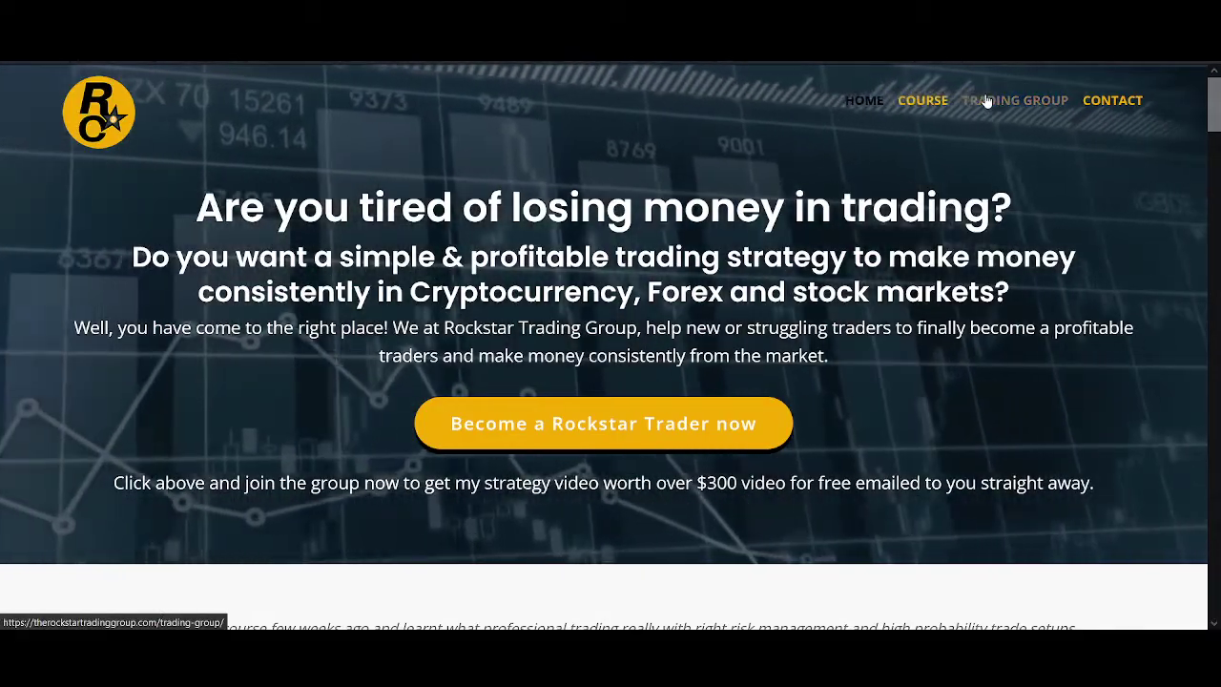
Step: Open the Trading Group page of the Rockstar Trading website and look through its benefits, testimonials and one-time membership offer
{"action": "left_click", "coordinate": [988, 101]}
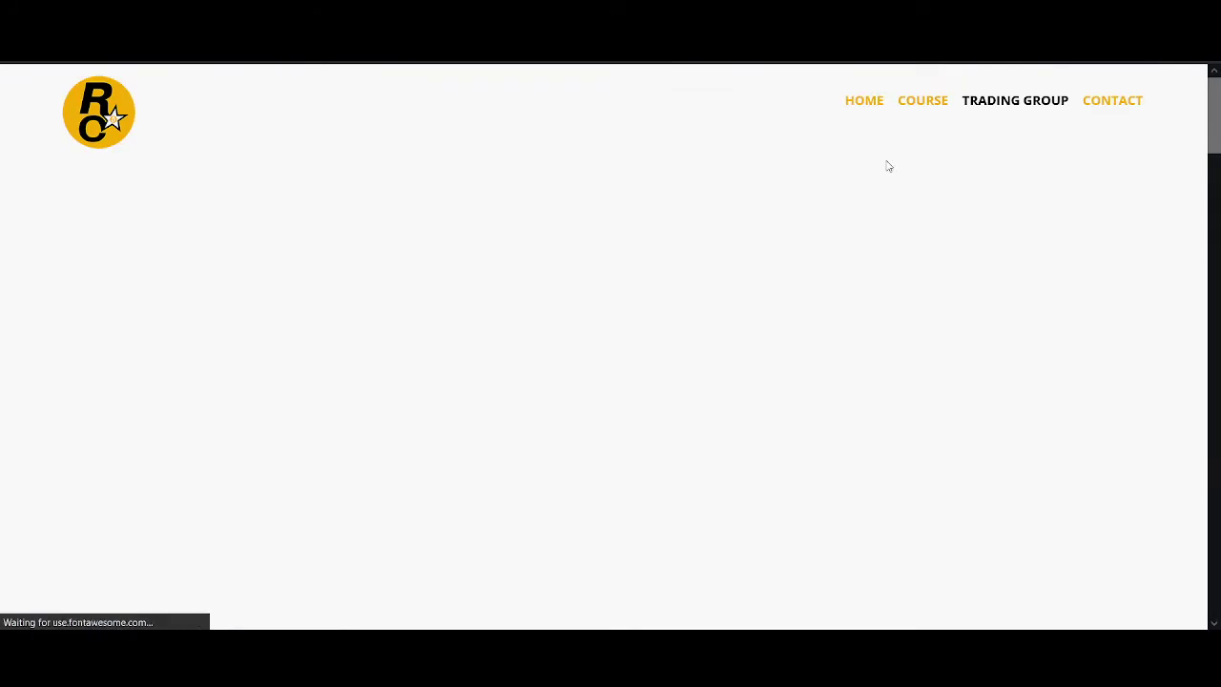
{"action": "scroll", "coordinate": [722, 266], "scroll_direction": "down", "scroll_amount": 8}
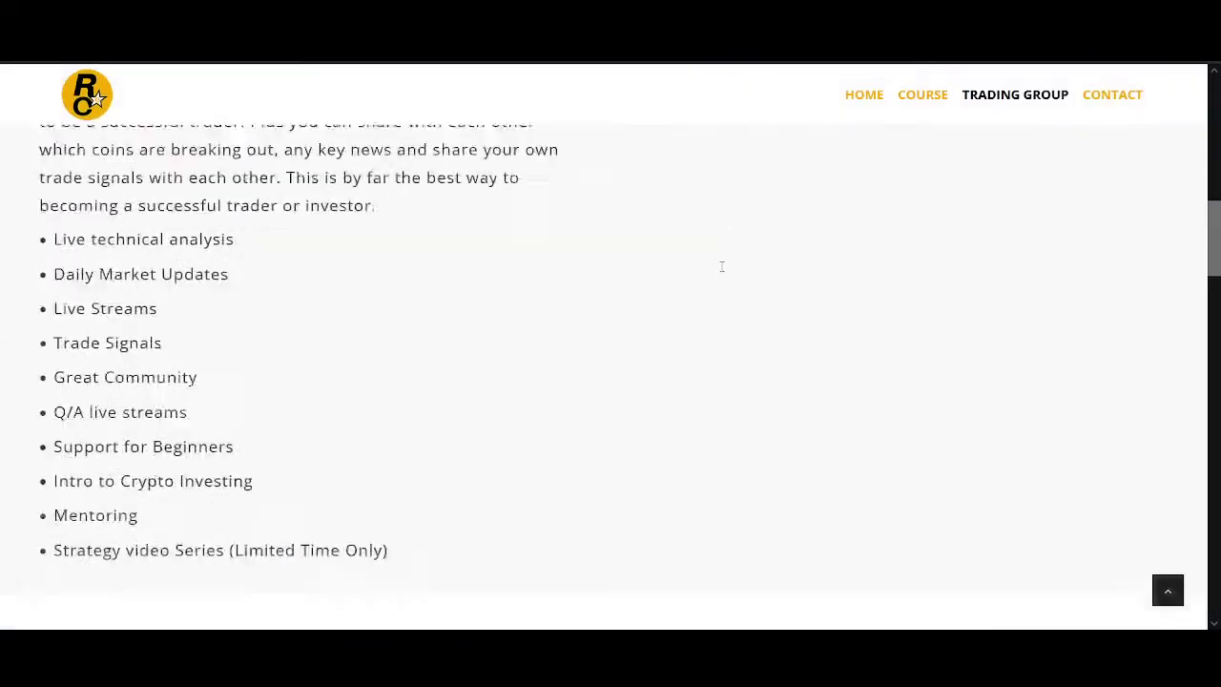
{"action": "scroll", "coordinate": [722, 266], "scroll_direction": "down", "scroll_amount": 15}
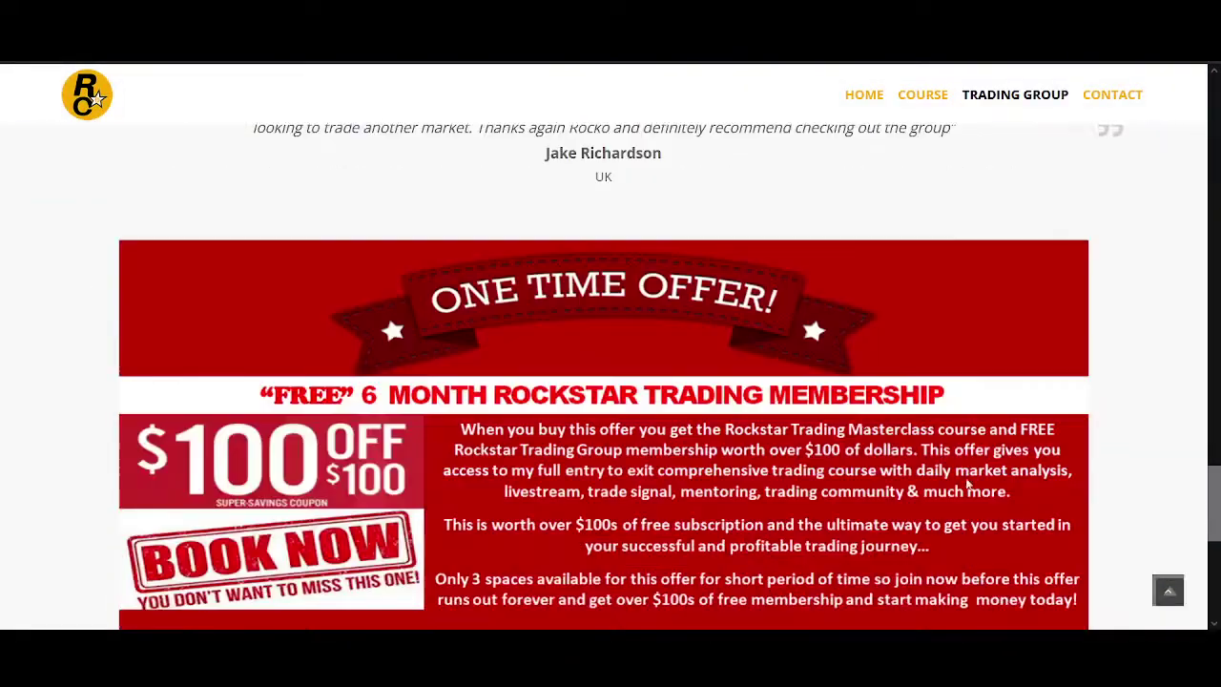
{"action": "scroll", "coordinate": [968, 486], "scroll_direction": "down", "scroll_amount": 5}
{"action": "scroll", "coordinate": [1125, 474], "scroll_direction": "up", "scroll_amount": 20}
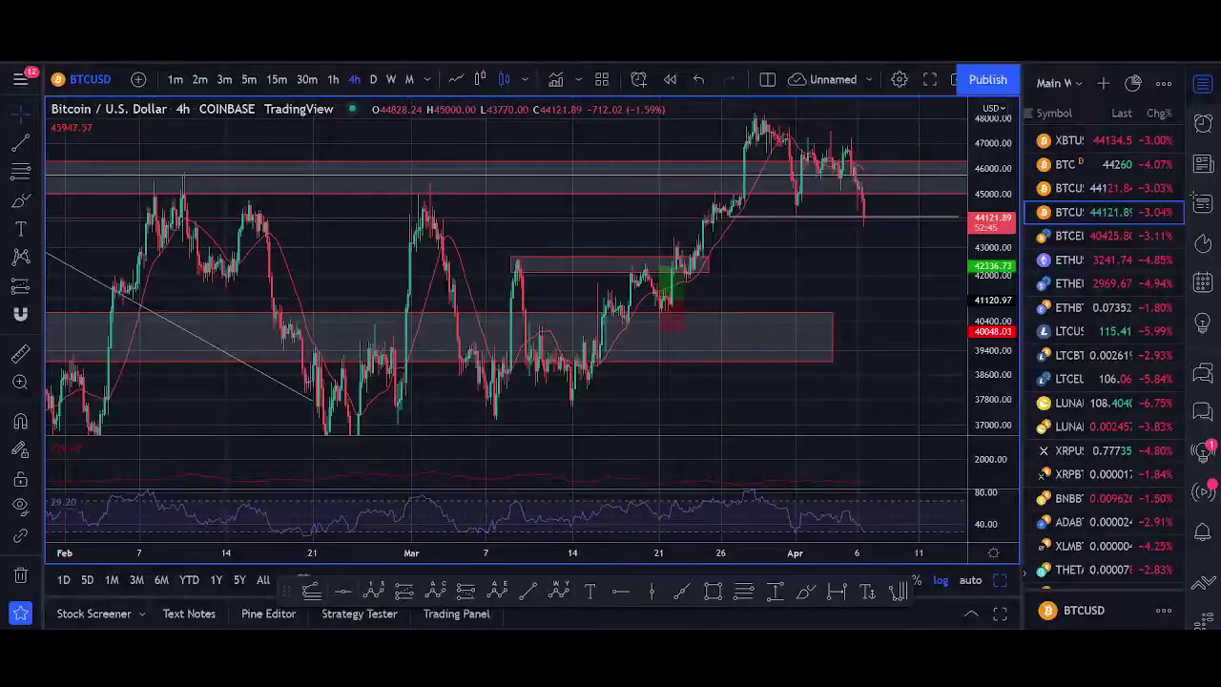
Step: Switch the Bitcoin chart to the daily timeframe and frame the "BULLISH ABOVE" zone with empty space beyond April
{"action": "scroll", "coordinate": [623, 295], "scroll_direction": "up", "scroll_amount": 3}
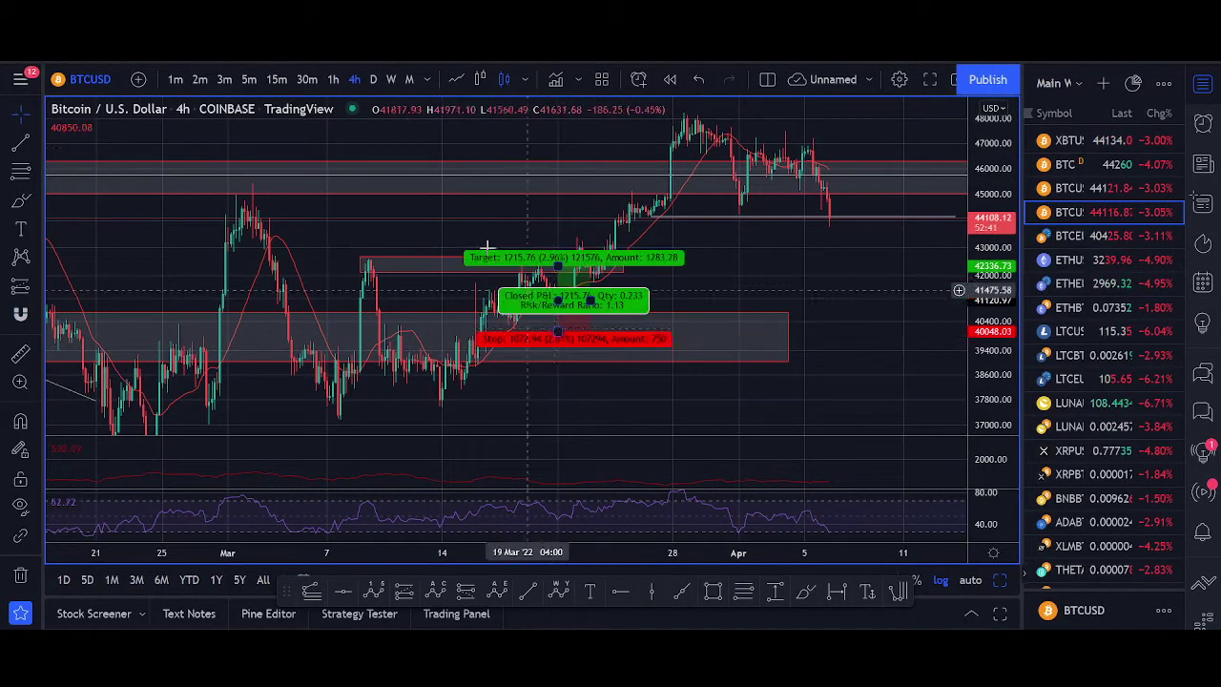
{"action": "left_click", "coordinate": [371, 79]}
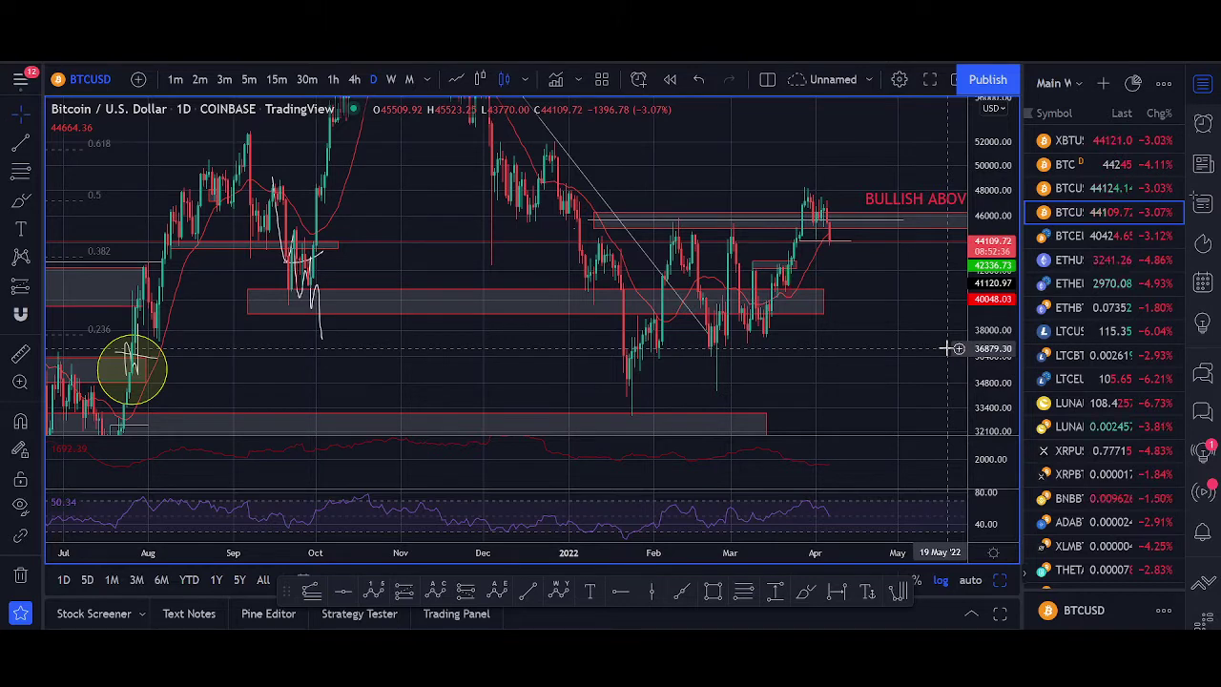
{"action": "scroll", "coordinate": [839, 386], "scroll_direction": "up", "scroll_amount": 2}
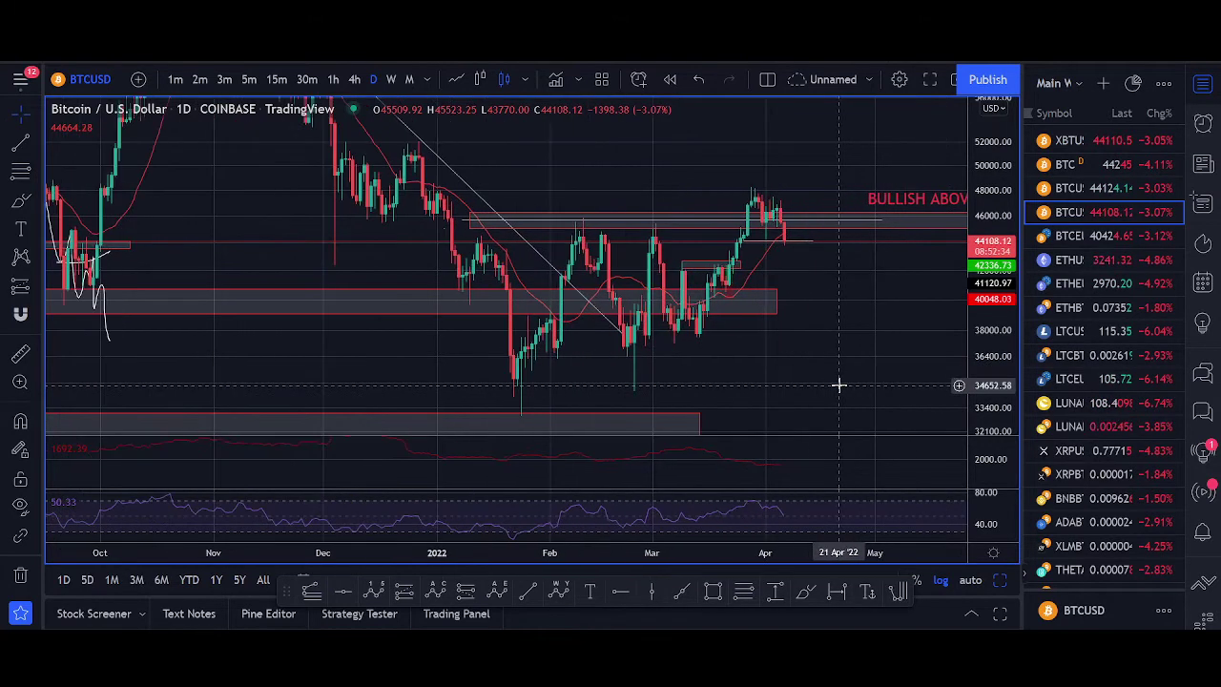
{"action": "left_click_drag", "start_coordinate": [811, 361], "coordinate": [735, 393]}
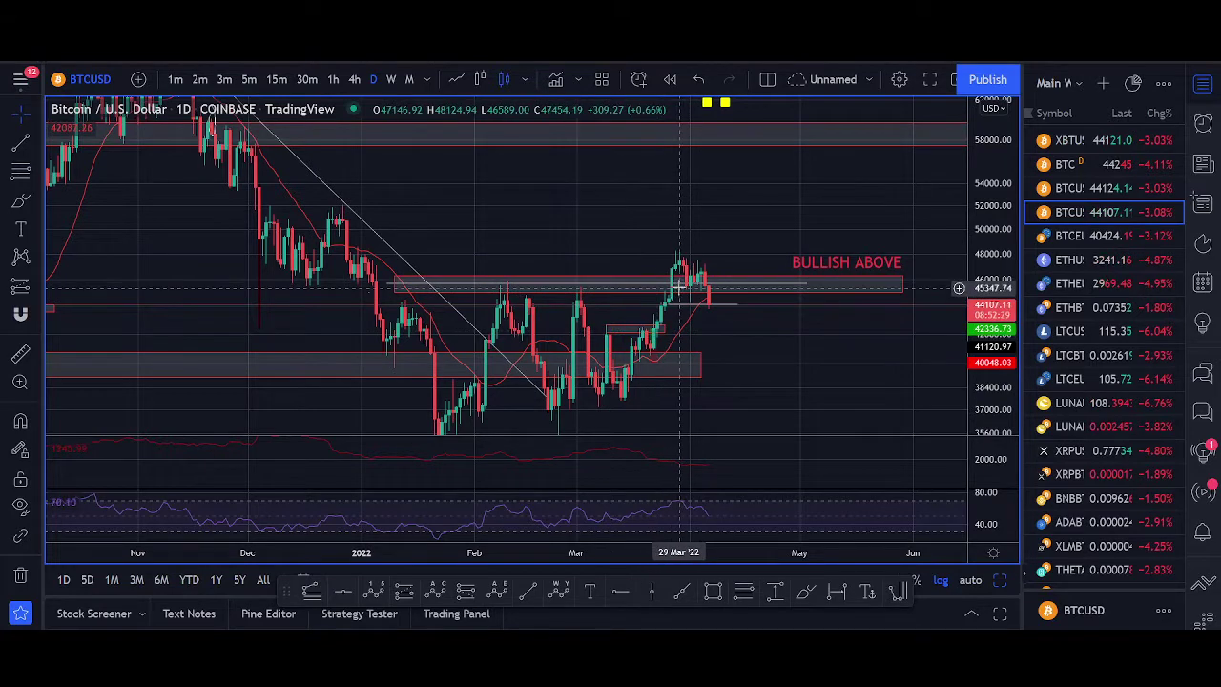
{"action": "scroll", "coordinate": [752, 385], "scroll_direction": "down", "scroll_amount": 3}
{"action": "left_click_drag", "start_coordinate": [801, 360], "coordinate": [545, 379]}
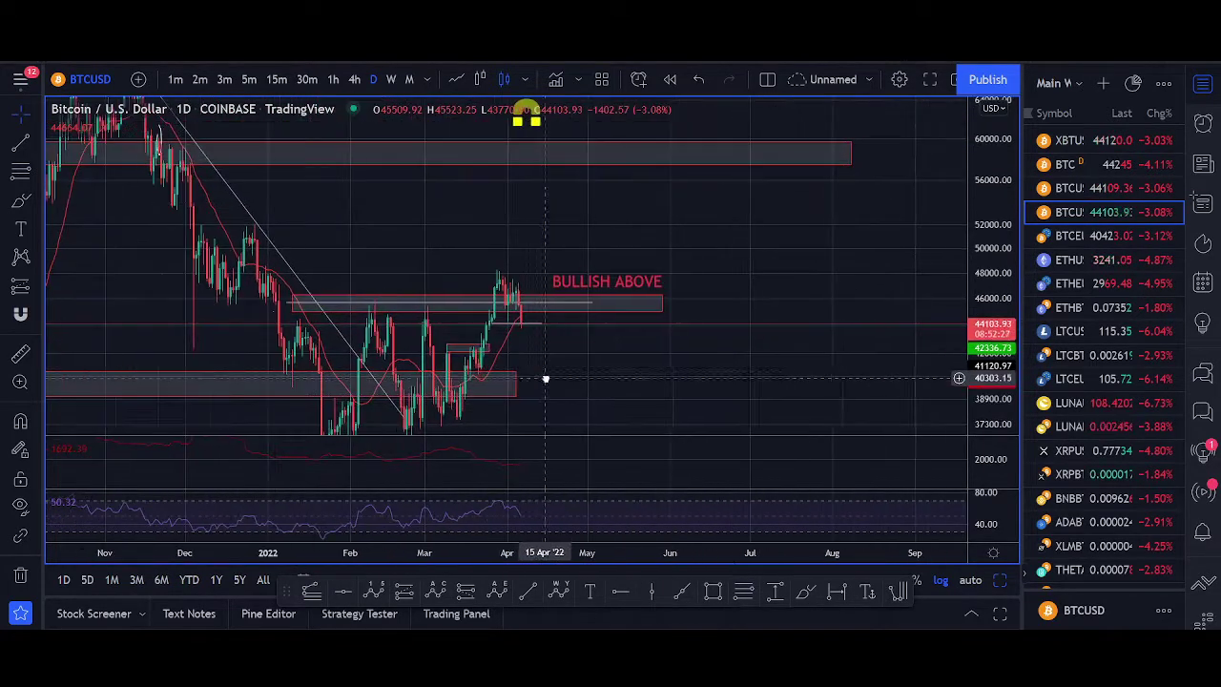
Step: Sketch an inverse head and shoulders with a rising neckline and a U-shaped curve in the empty chart space, undoing every brush stroke
{"action": "left_click", "coordinate": [805, 592]}
{"action": "mouse_move", "coordinate": [701, 348]}
{"action": "left_mouse_down"}
{"action": "mouse_move", "coordinate": [815, 320]}
{"action": "mouse_move", "coordinate": [866, 270]}
{"action": "left_mouse_up"}
{"action": "left_click_drag", "start_coordinate": [674, 349], "coordinate": [892, 301]}
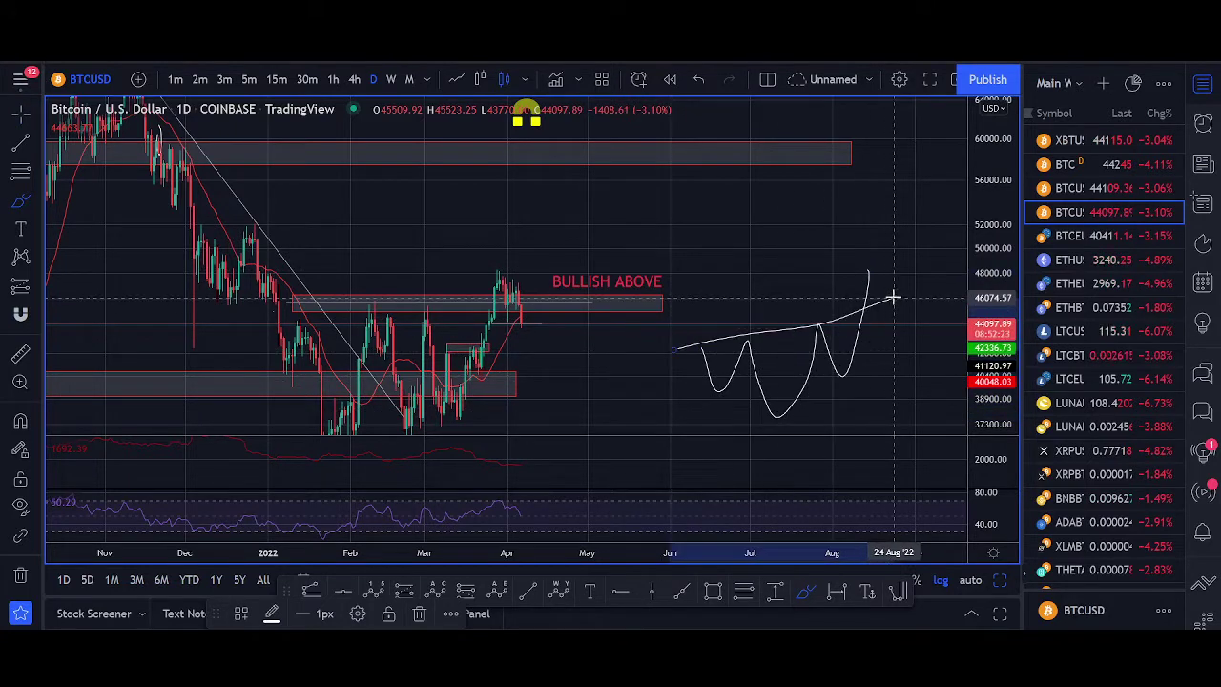
{"action": "left_click", "coordinate": [698, 80]}
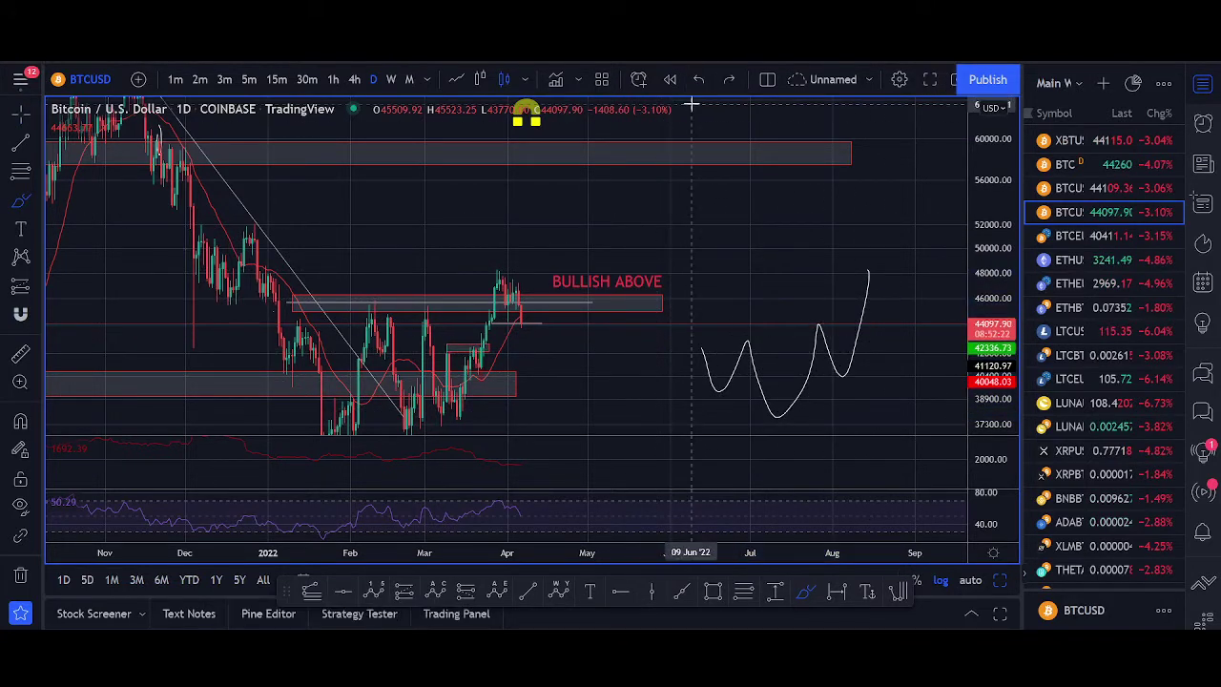
{"action": "left_click", "coordinate": [697, 81]}
{"action": "mouse_move", "coordinate": [774, 315]}
{"action": "left_mouse_down"}
{"action": "mouse_move", "coordinate": [763, 384]}
{"action": "mouse_move", "coordinate": [804, 299]}
{"action": "left_mouse_up"}
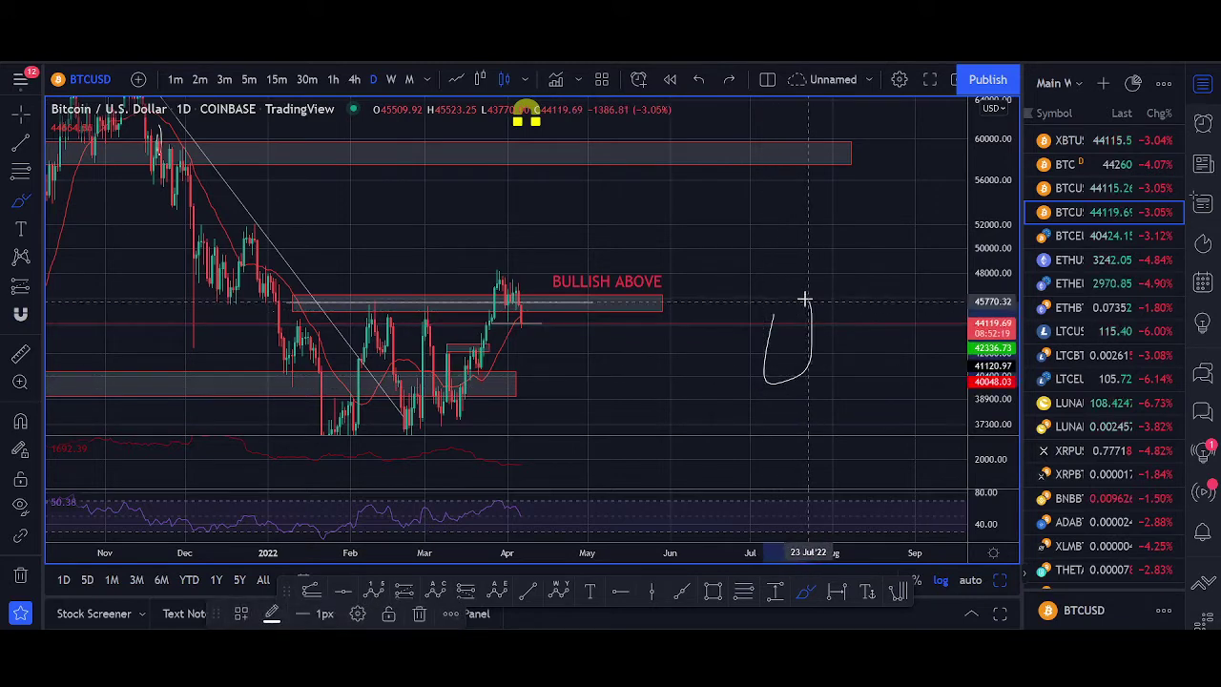
{"action": "left_click", "coordinate": [701, 81]}
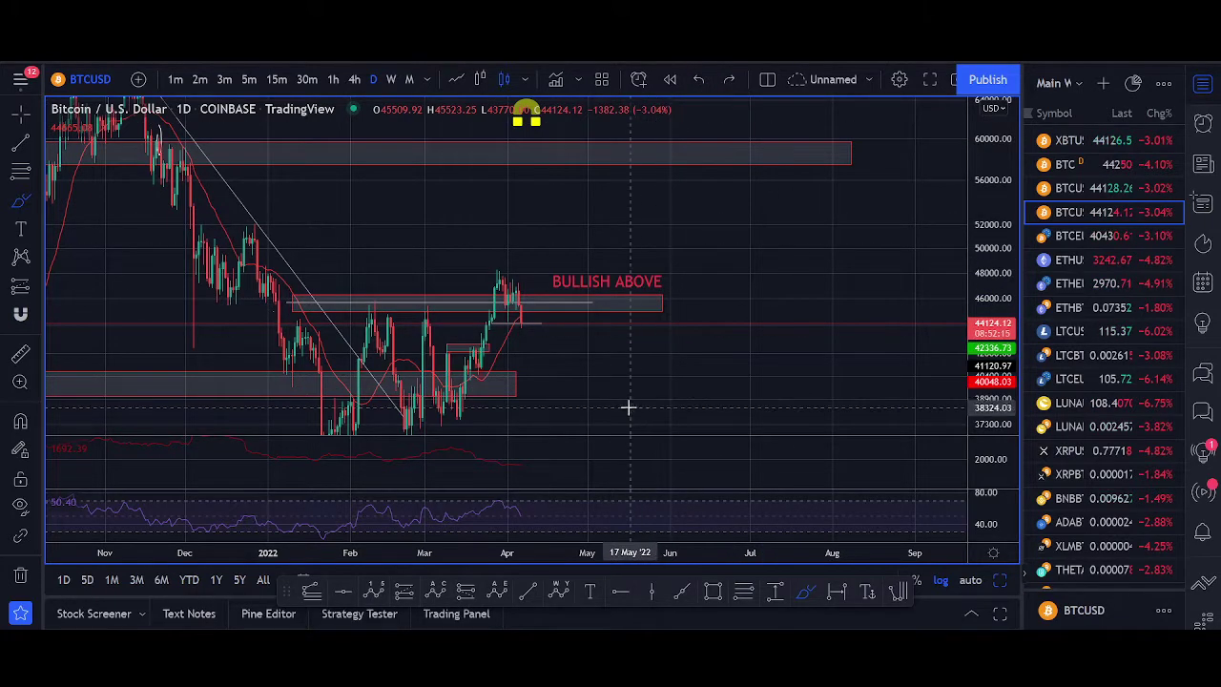
Step: Examine the daily chart's price patterns, hand-drawn sketches and support and resistance zones from April 2021 to April 2022
{"action": "left_click_drag", "start_coordinate": [594, 384], "coordinate": [768, 258]}
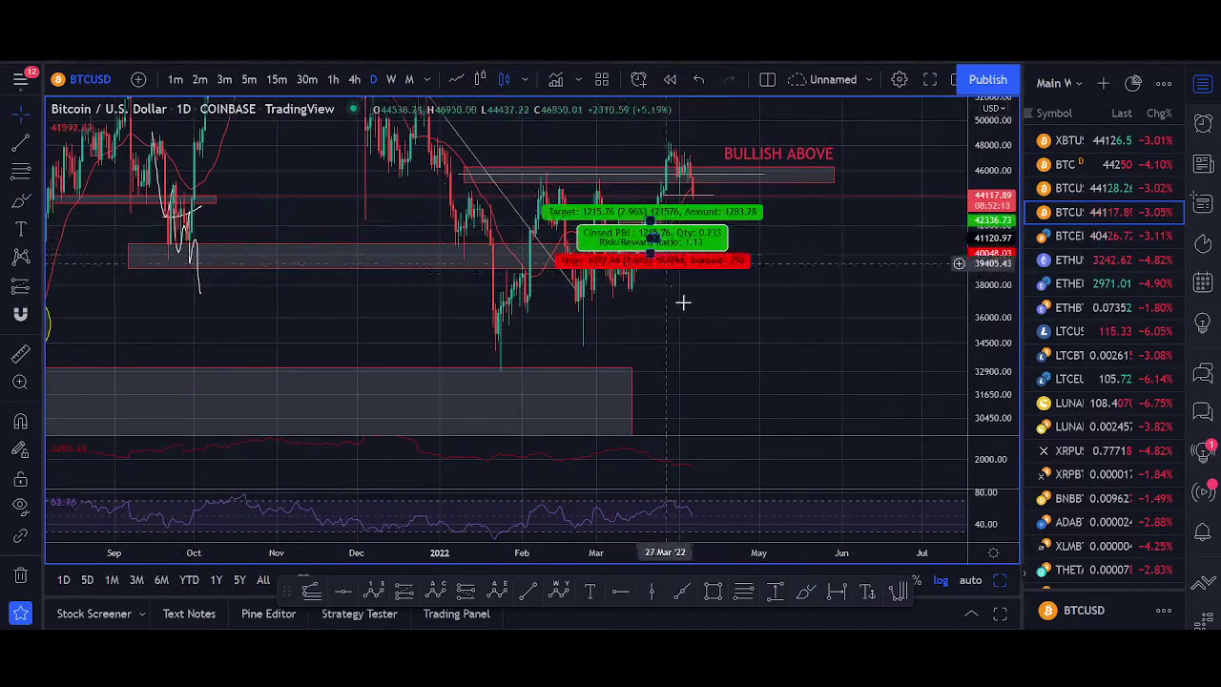
{"action": "scroll", "coordinate": [676, 320], "scroll_direction": "up", "scroll_amount": 4}
{"action": "left_click_drag", "start_coordinate": [666, 338], "coordinate": [777, 355]}
{"action": "scroll", "coordinate": [629, 299], "scroll_direction": "down", "scroll_amount": 5}
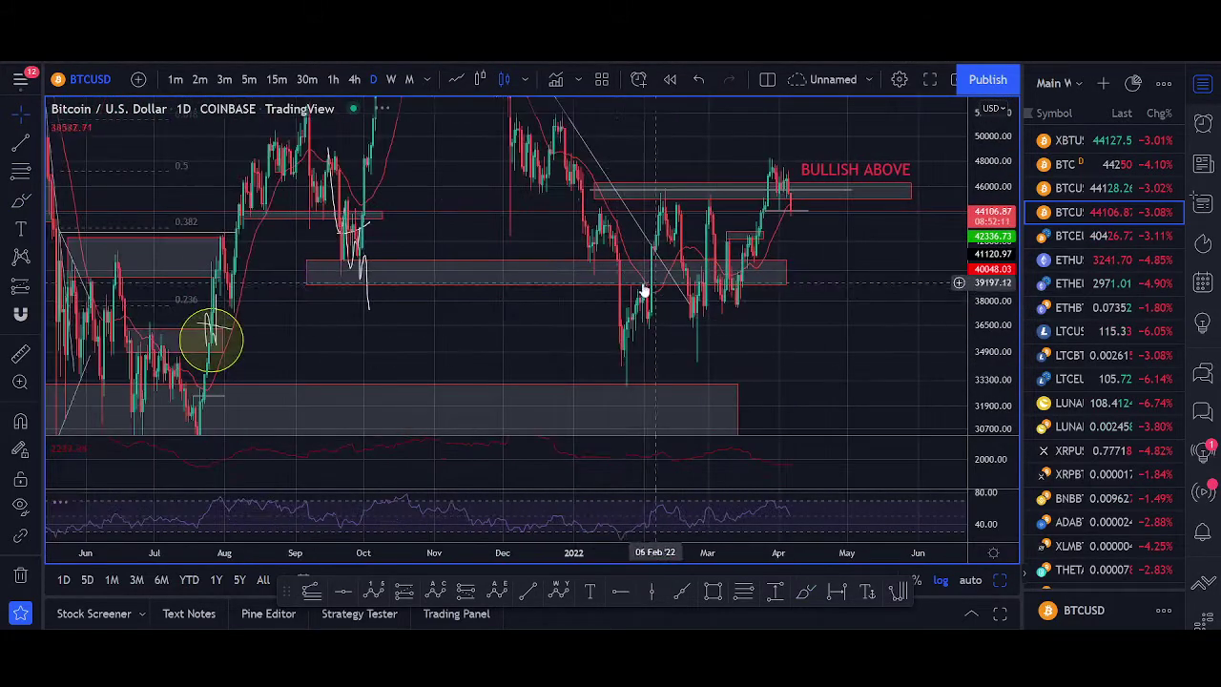
{"action": "left_click_drag", "start_coordinate": [366, 303], "coordinate": [373, 338]}
{"action": "scroll", "coordinate": [352, 335], "scroll_direction": "down", "scroll_amount": 4}
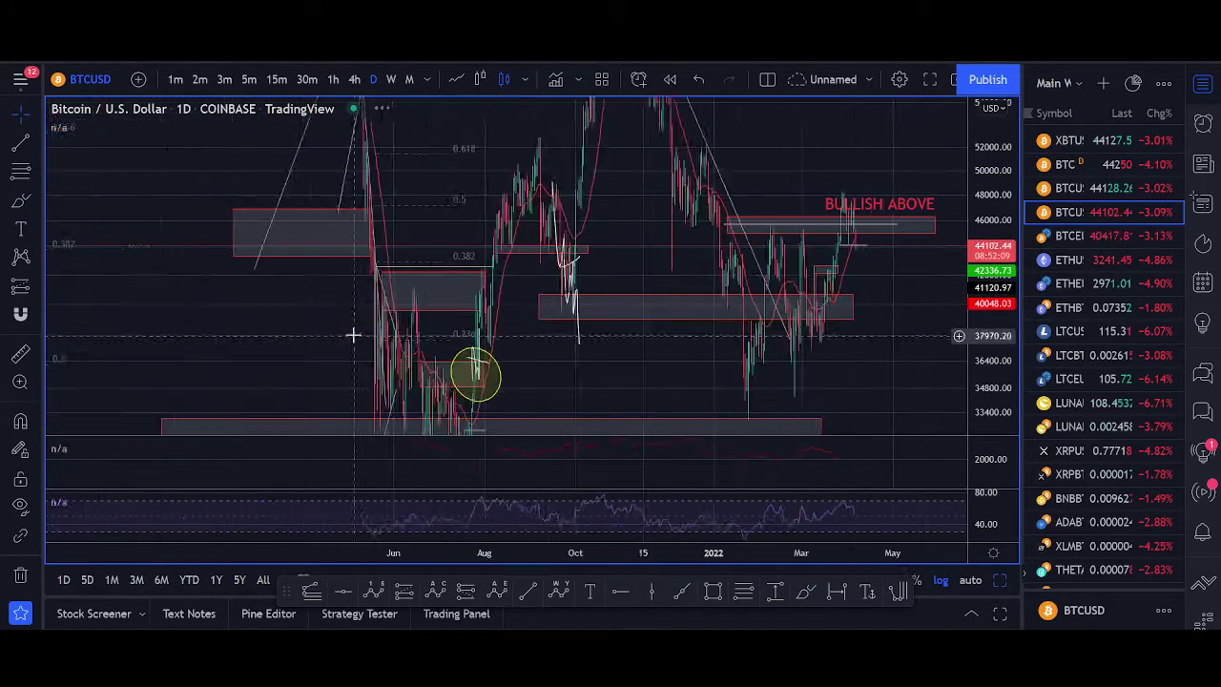
{"action": "scroll", "coordinate": [477, 328], "scroll_direction": "up", "scroll_amount": 3}
{"action": "left_click_drag", "start_coordinate": [496, 281], "coordinate": [424, 415]}
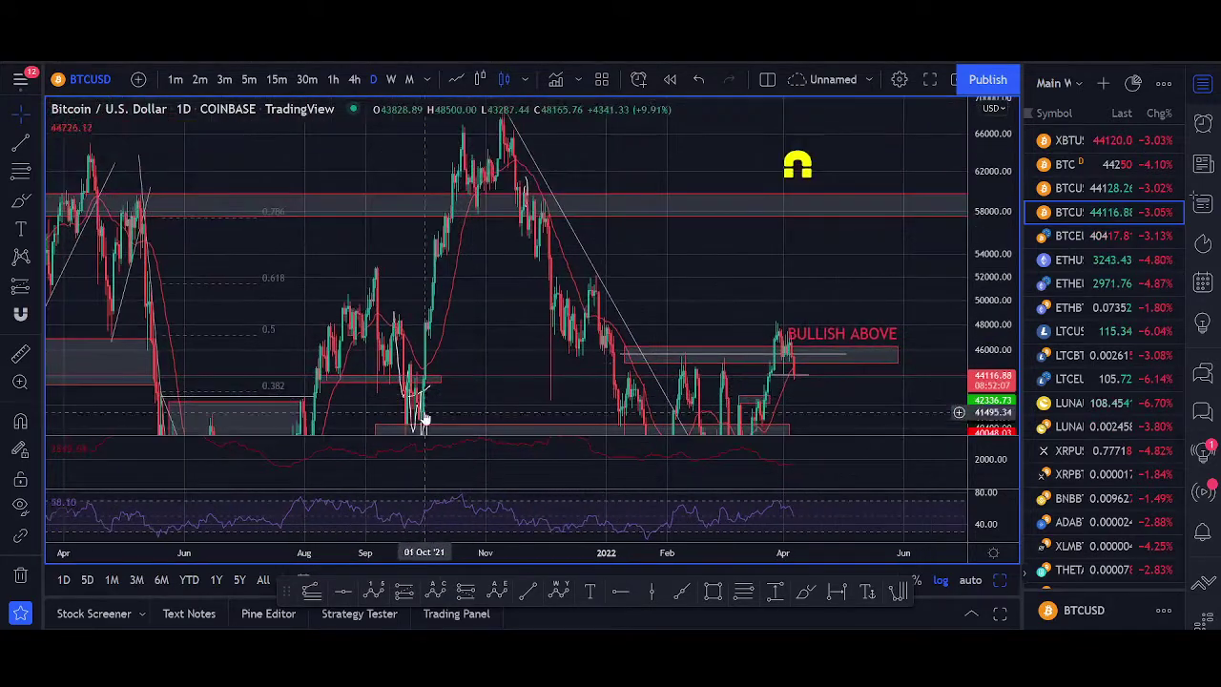
{"action": "scroll", "coordinate": [848, 360], "scroll_direction": "up", "scroll_amount": 4}
{"action": "left_click_drag", "start_coordinate": [845, 389], "coordinate": [854, 291]}
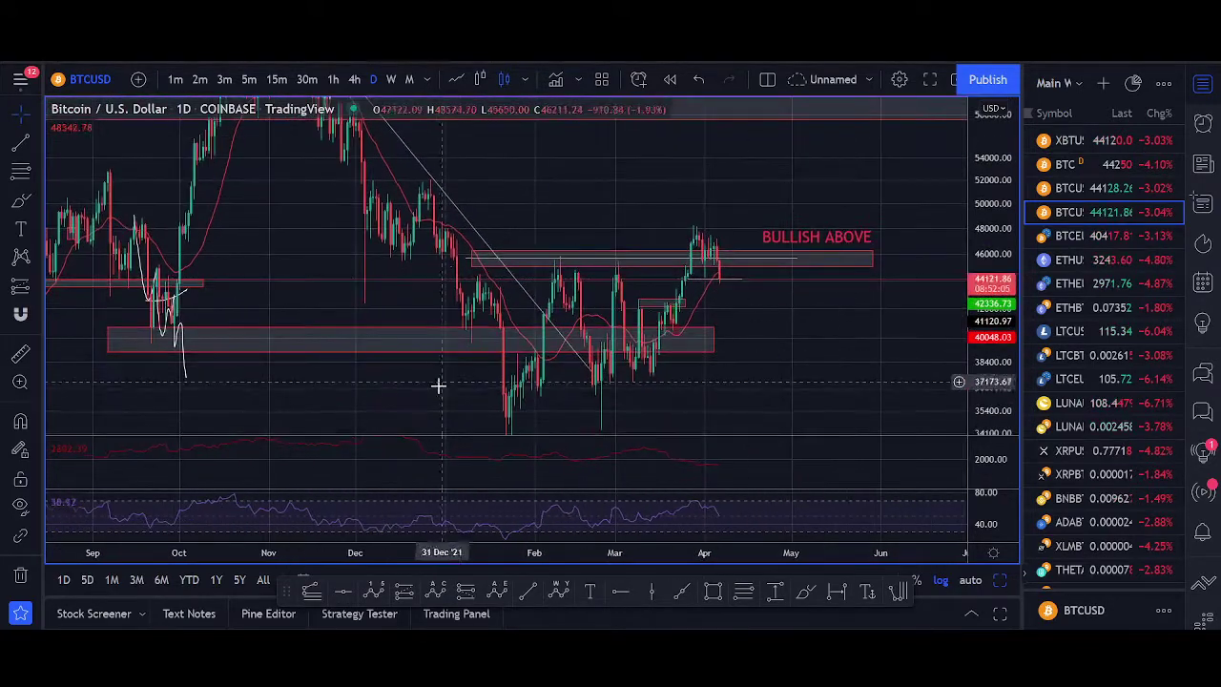
{"action": "scroll", "coordinate": [456, 308], "scroll_direction": "up", "scroll_amount": 2}
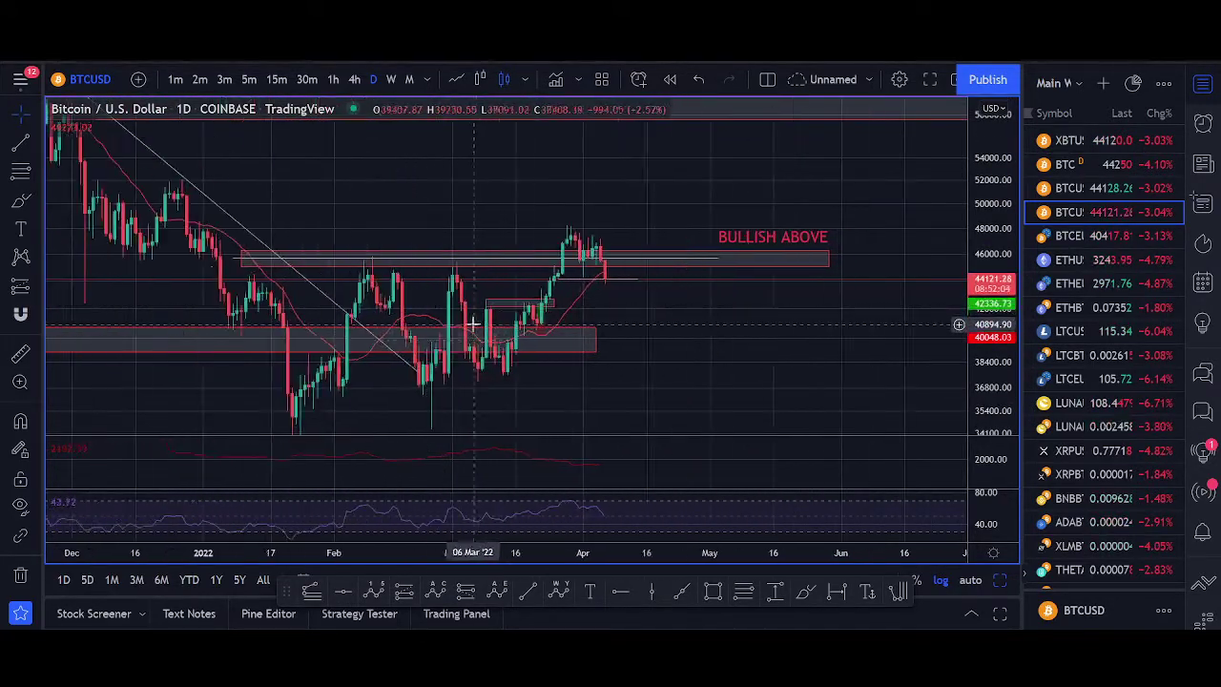
Step: Switch the Bitcoin chart to the 4-hour timeframe and frame the price action from mid-February to early April 2022
{"action": "left_click", "coordinate": [354, 79]}
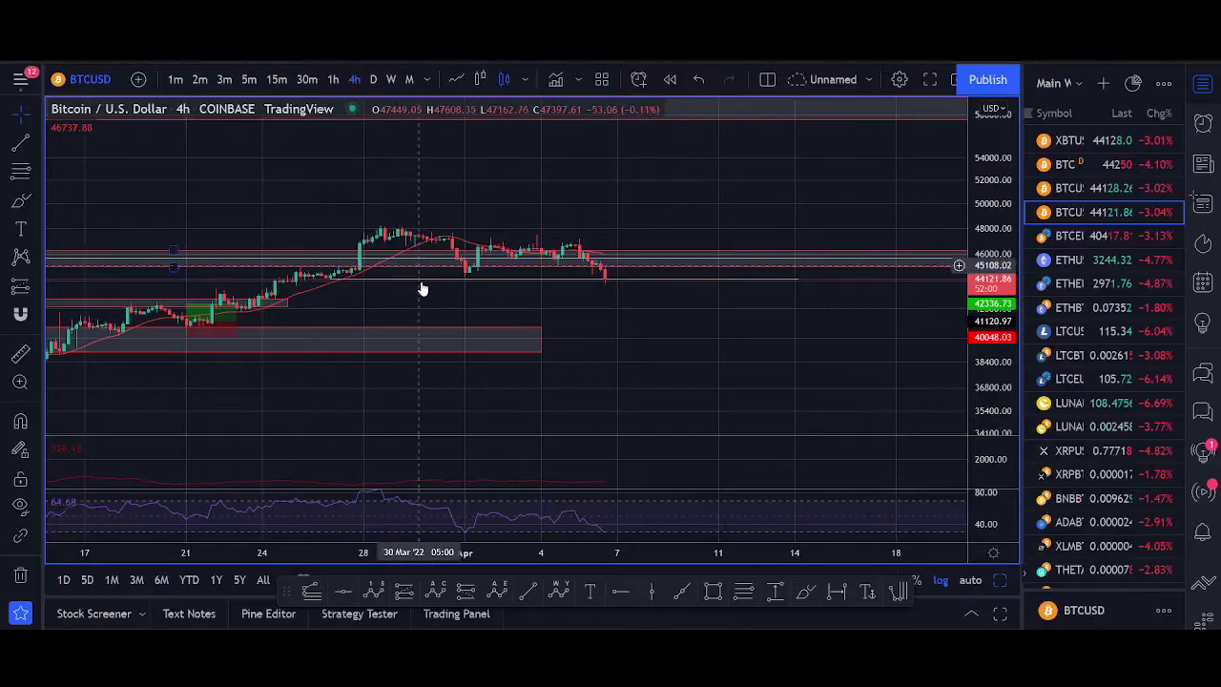
{"action": "scroll", "coordinate": [537, 373], "scroll_direction": "down", "scroll_amount": 3}
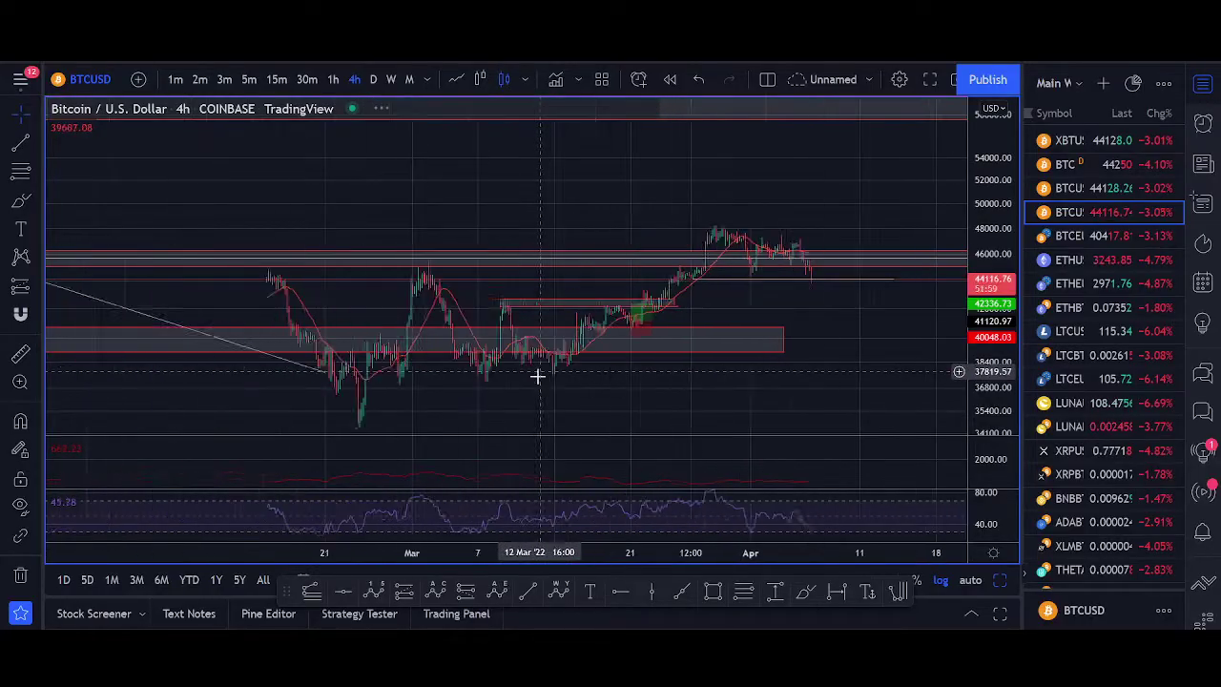
{"action": "scroll", "coordinate": [662, 366], "scroll_direction": "up", "scroll_amount": 4}
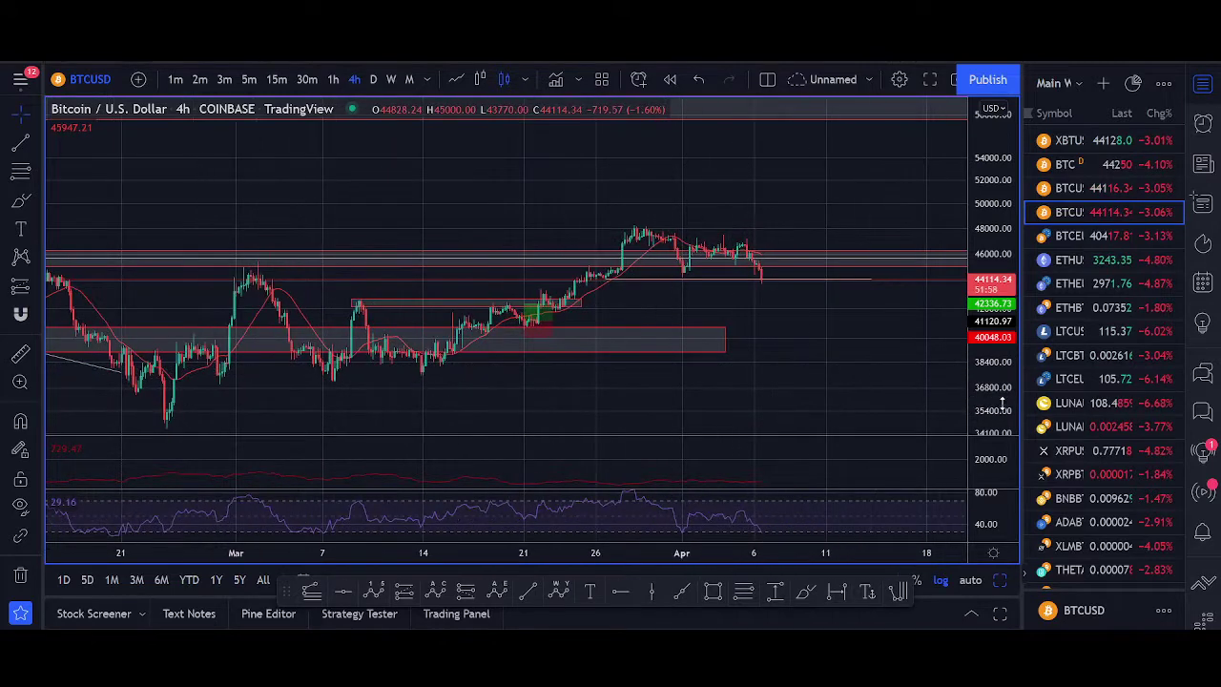
{"action": "left_click_drag", "start_coordinate": [843, 332], "coordinate": [845, 329]}
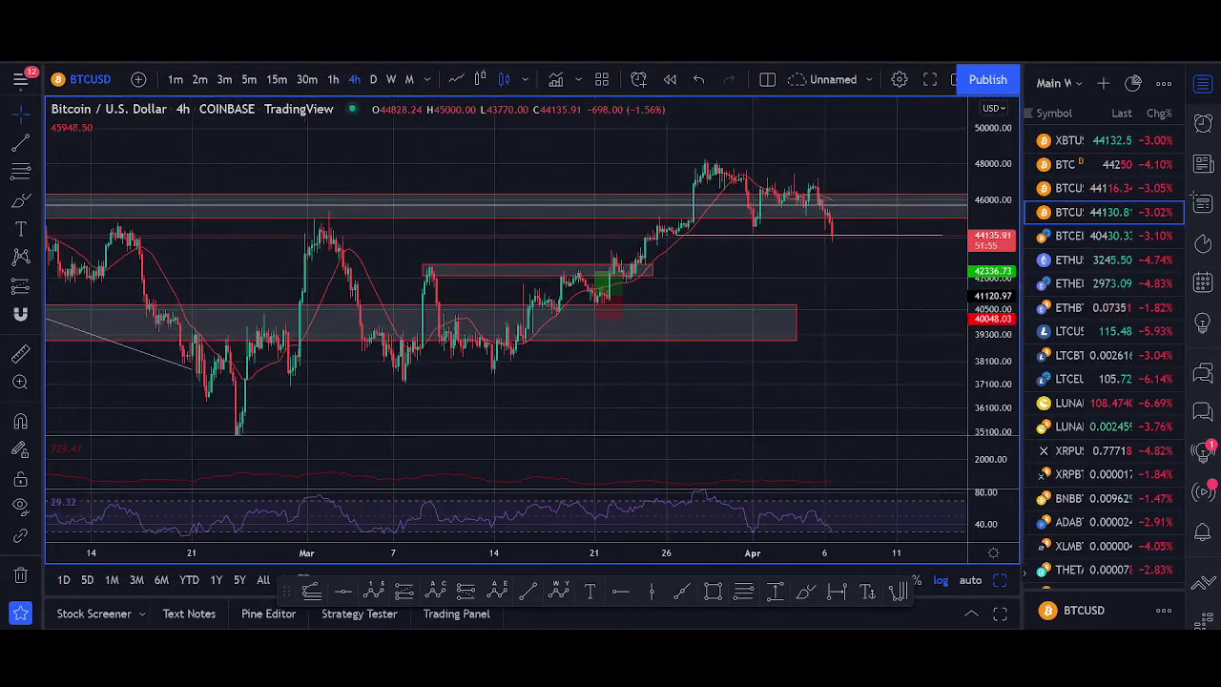
Step: Bring the trading checklist note over the chart to review it, and move it back off the chart
{"action": "left_click_drag", "start_coordinate": [1046, 240], "coordinate": [768, 232]}
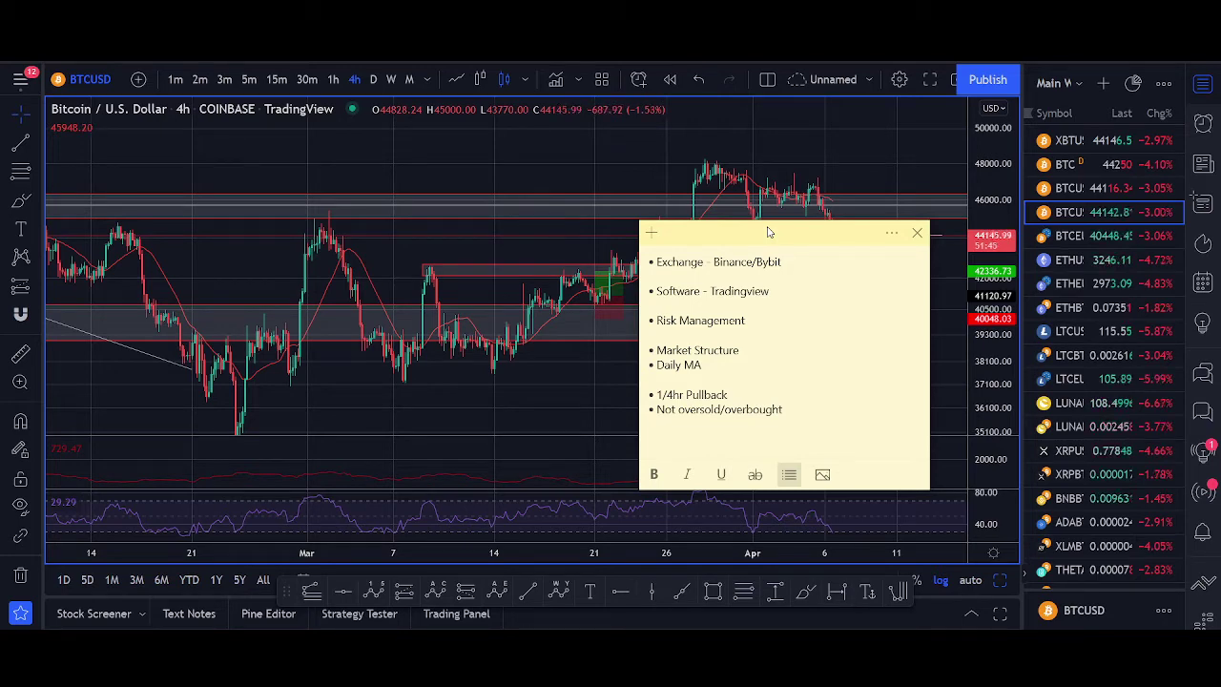
{"action": "left_click_drag", "start_coordinate": [769, 232], "coordinate": [1220, 166]}
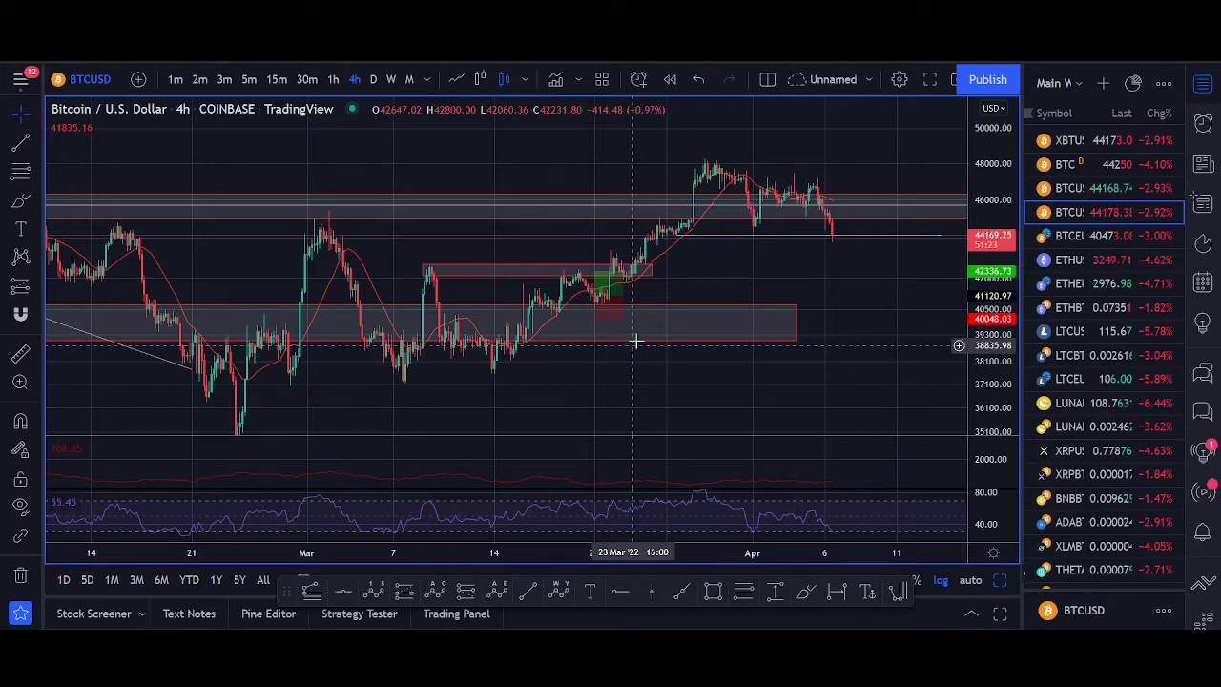
Step: Enlarge the 4-hour chart around the March 2022 long position and its nearby support and resistance zones
{"action": "scroll", "coordinate": [635, 340], "scroll_direction": "up", "scroll_amount": 2}
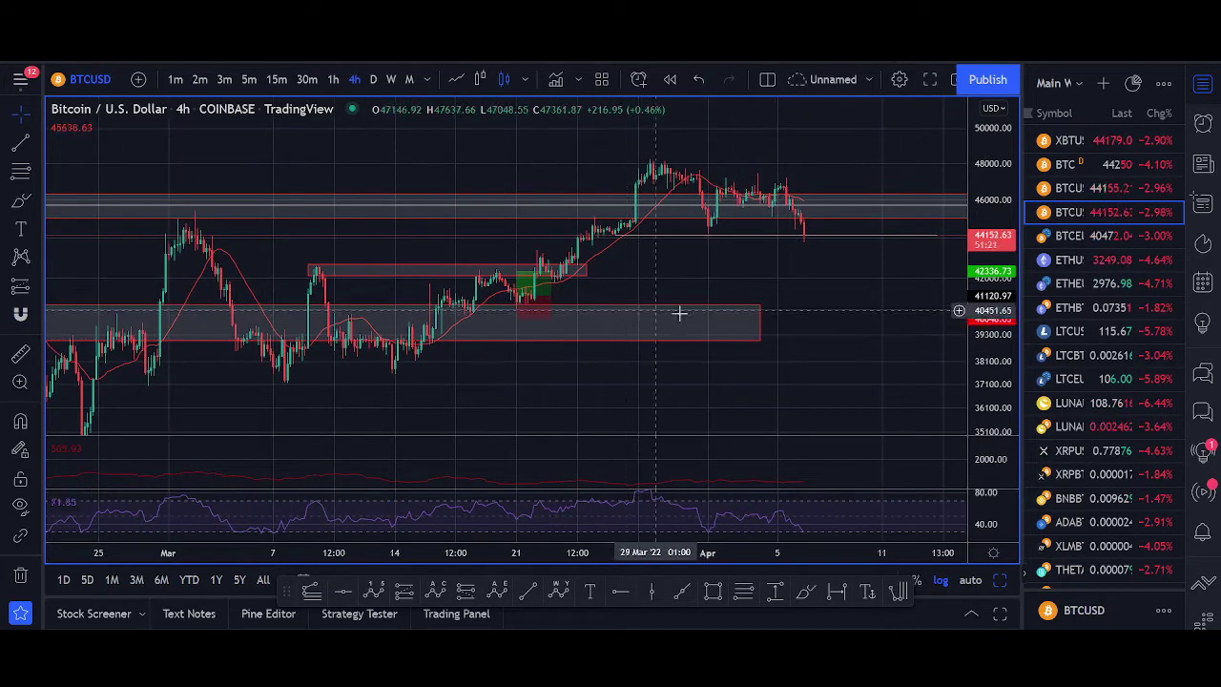
{"action": "left_click_drag", "start_coordinate": [981, 387], "coordinate": [977, 284]}
{"action": "left_click_drag", "start_coordinate": [769, 285], "coordinate": [850, 264]}
{"action": "left_click_drag", "start_coordinate": [977, 281], "coordinate": [975, 315]}
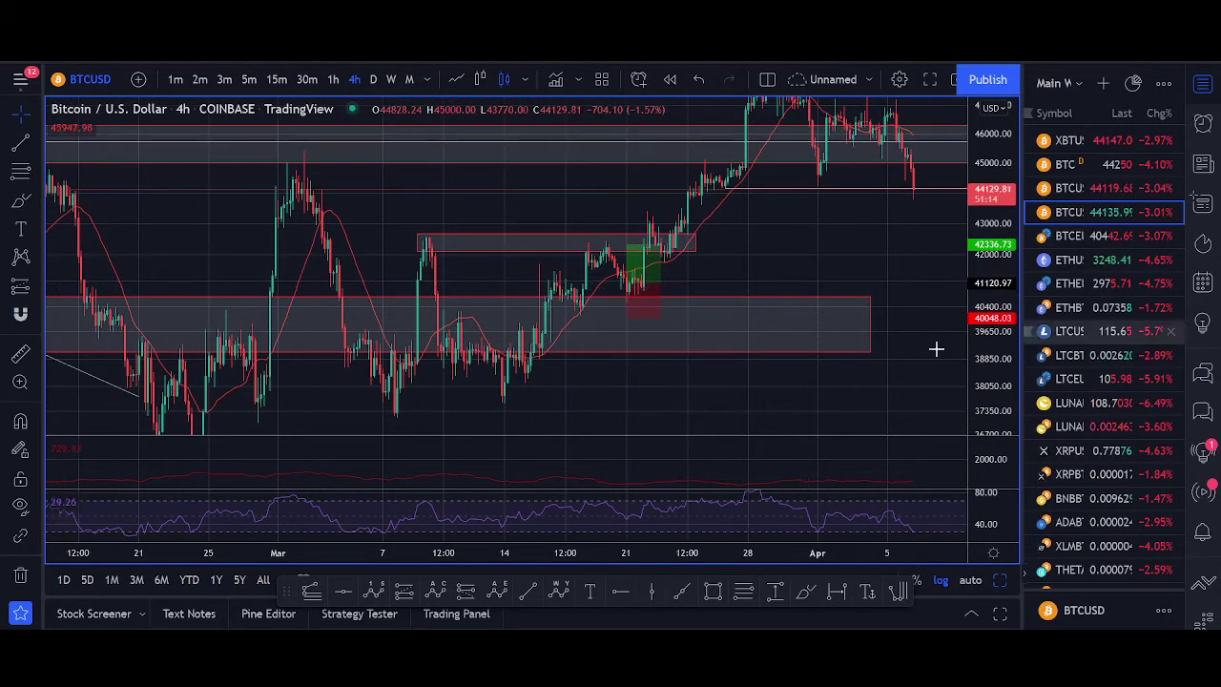
Step: Switch the chart to the daily timeframe and examine the March 2022 long position against the moving average and support zone
{"action": "left_click", "coordinate": [373, 84]}
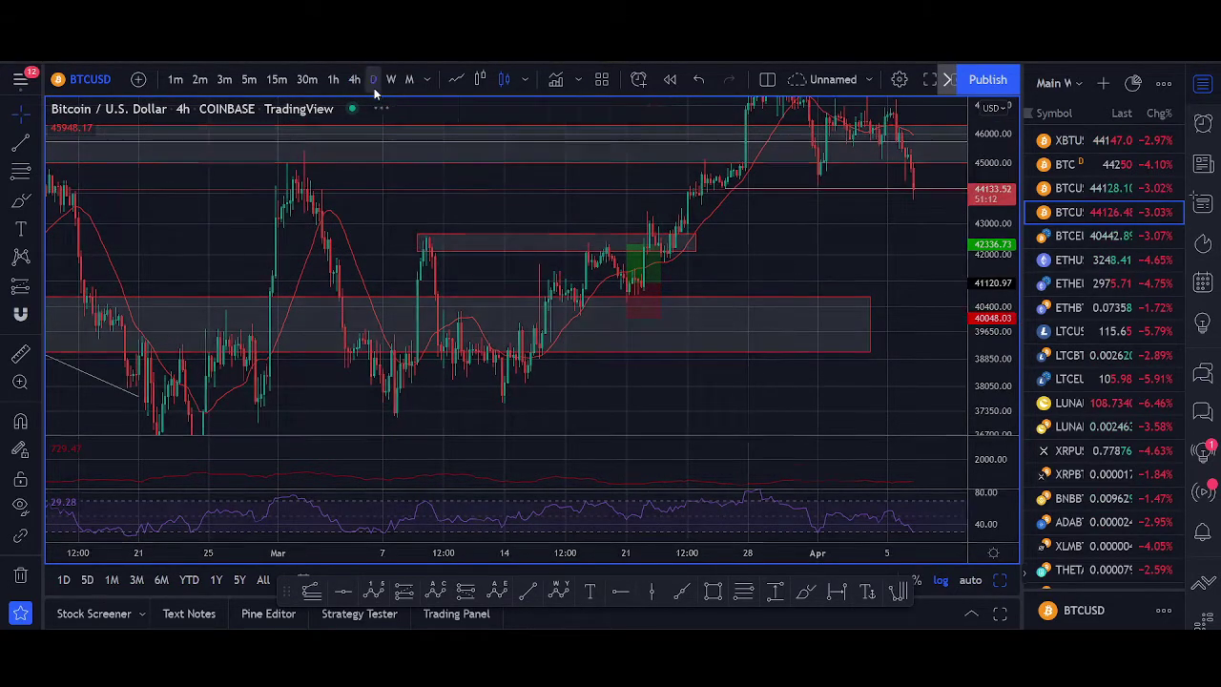
{"action": "scroll", "coordinate": [804, 345], "scroll_direction": "up", "scroll_amount": 5}
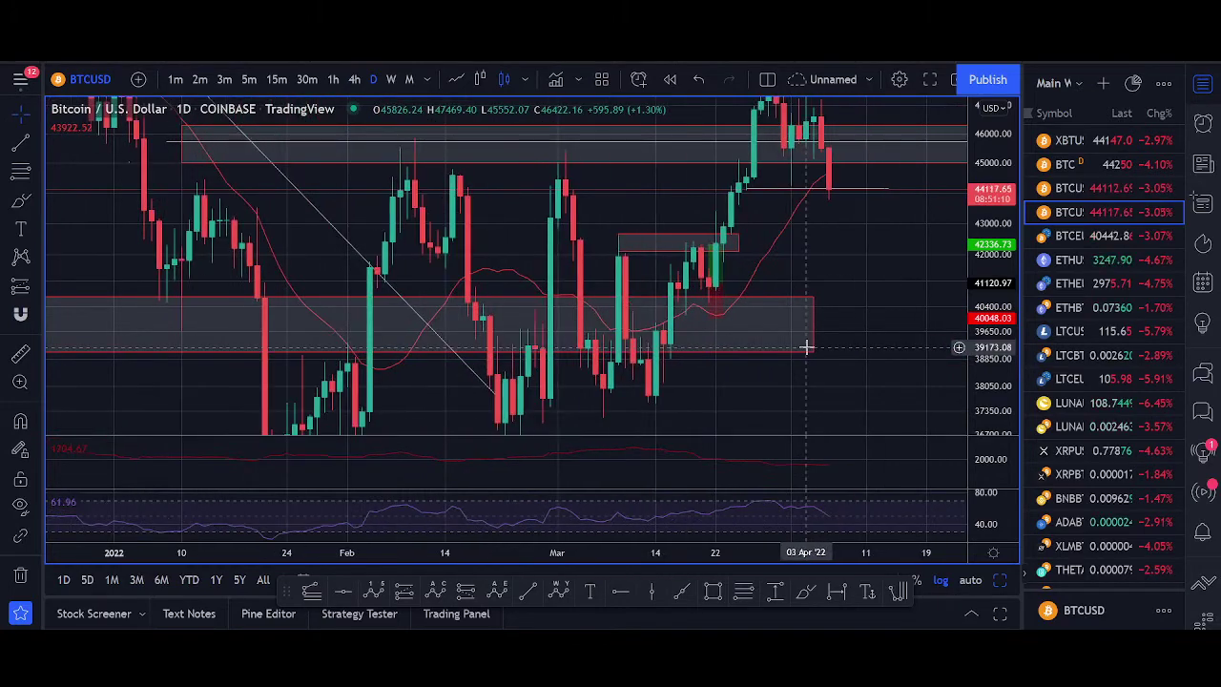
{"action": "left_click_drag", "start_coordinate": [987, 245], "coordinate": [984, 306]}
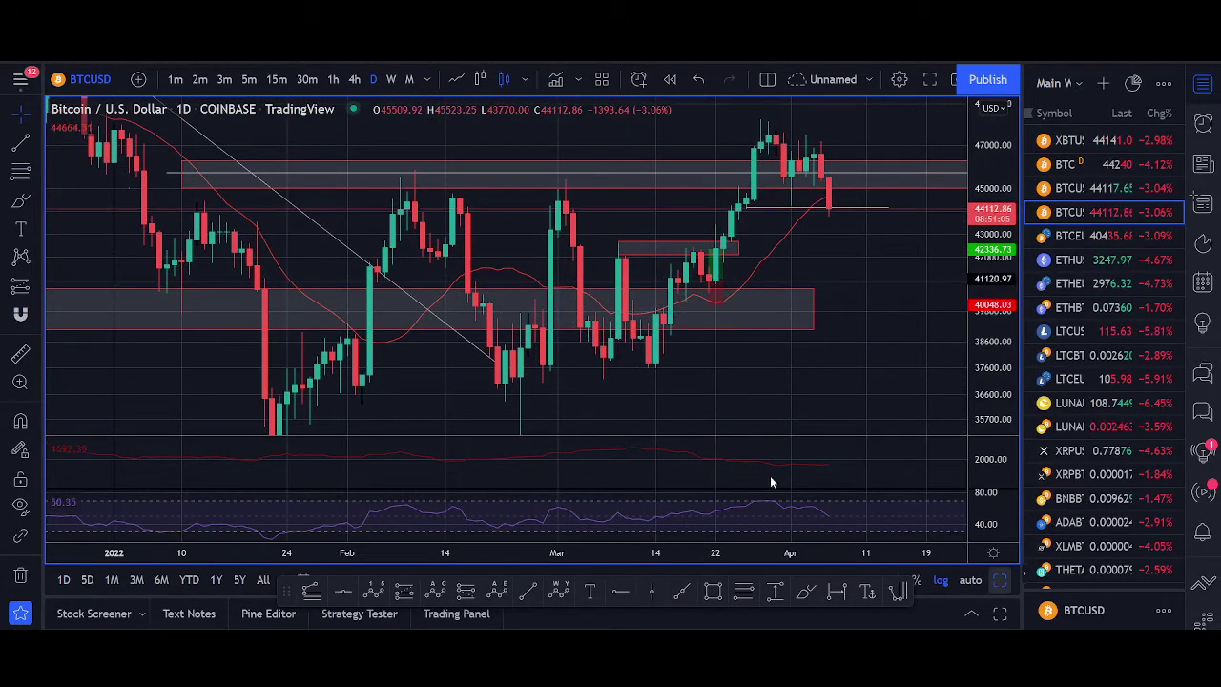
{"action": "scroll", "coordinate": [294, 314], "scroll_direction": "down", "scroll_amount": 4}
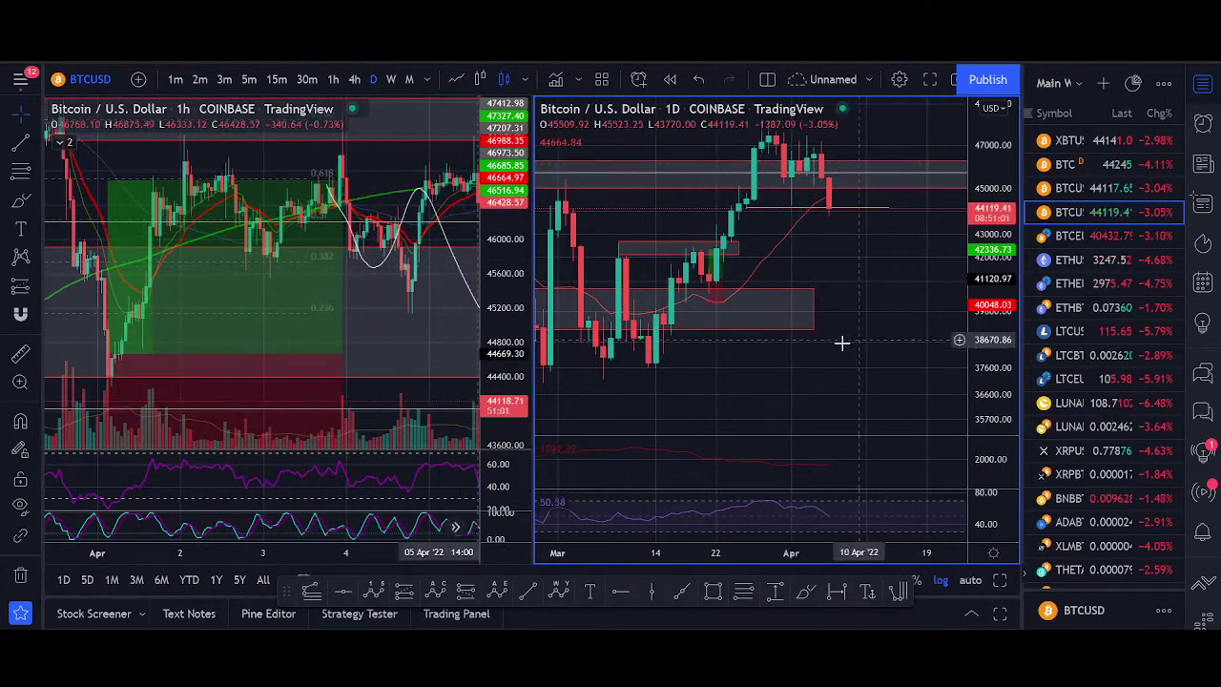
{"action": "left_click", "coordinate": [993, 583]}
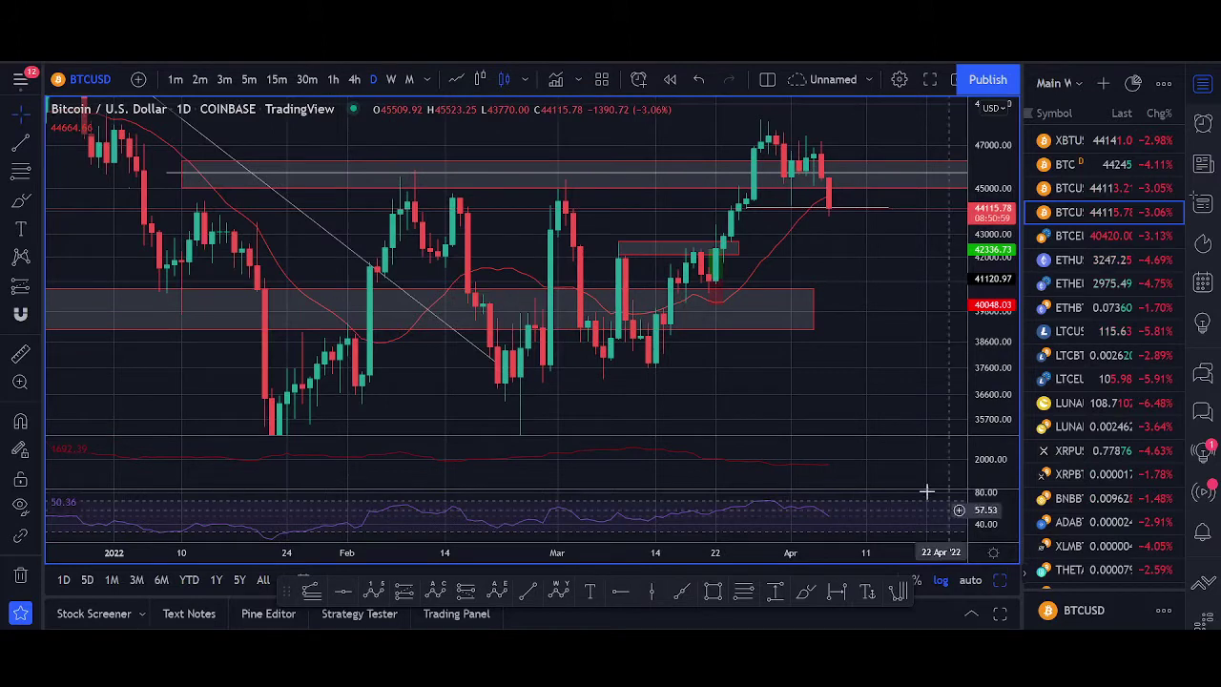
{"action": "scroll", "coordinate": [785, 357], "scroll_direction": "up", "scroll_amount": 3}
{"action": "left_click_drag", "start_coordinate": [788, 321], "coordinate": [787, 368]}
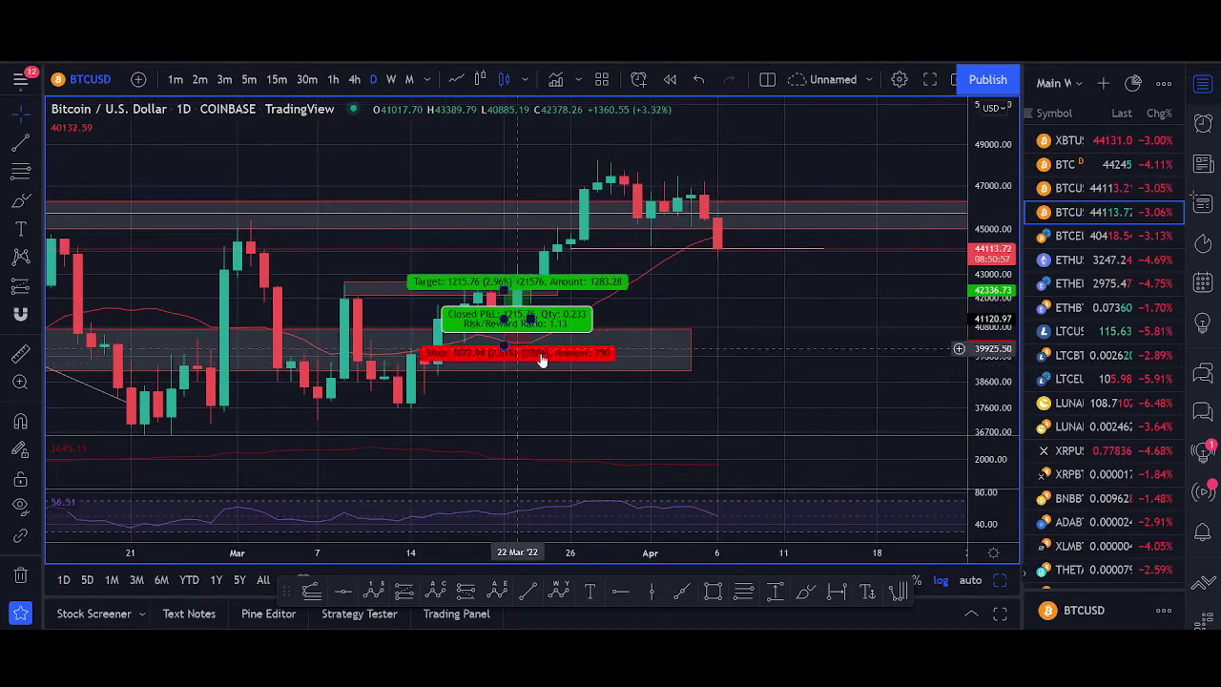
{"action": "scroll", "coordinate": [541, 358], "scroll_direction": "down", "scroll_amount": 2}
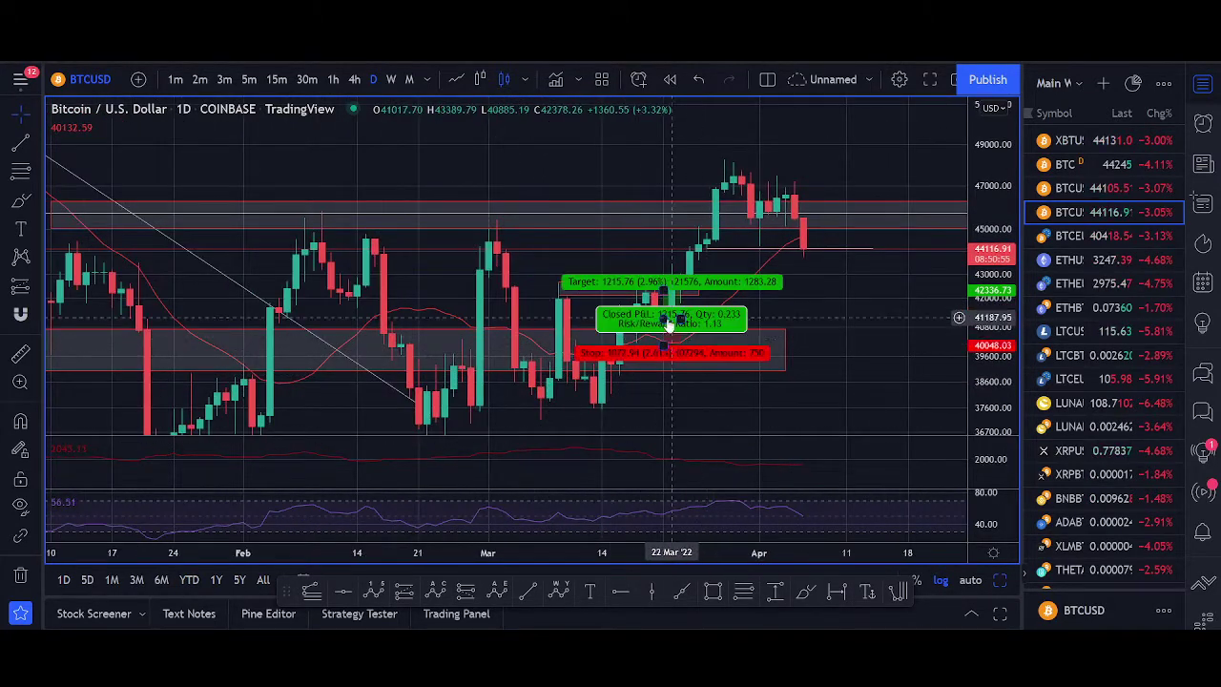
{"action": "scroll", "coordinate": [888, 362], "scroll_direction": "down", "scroll_amount": 2}
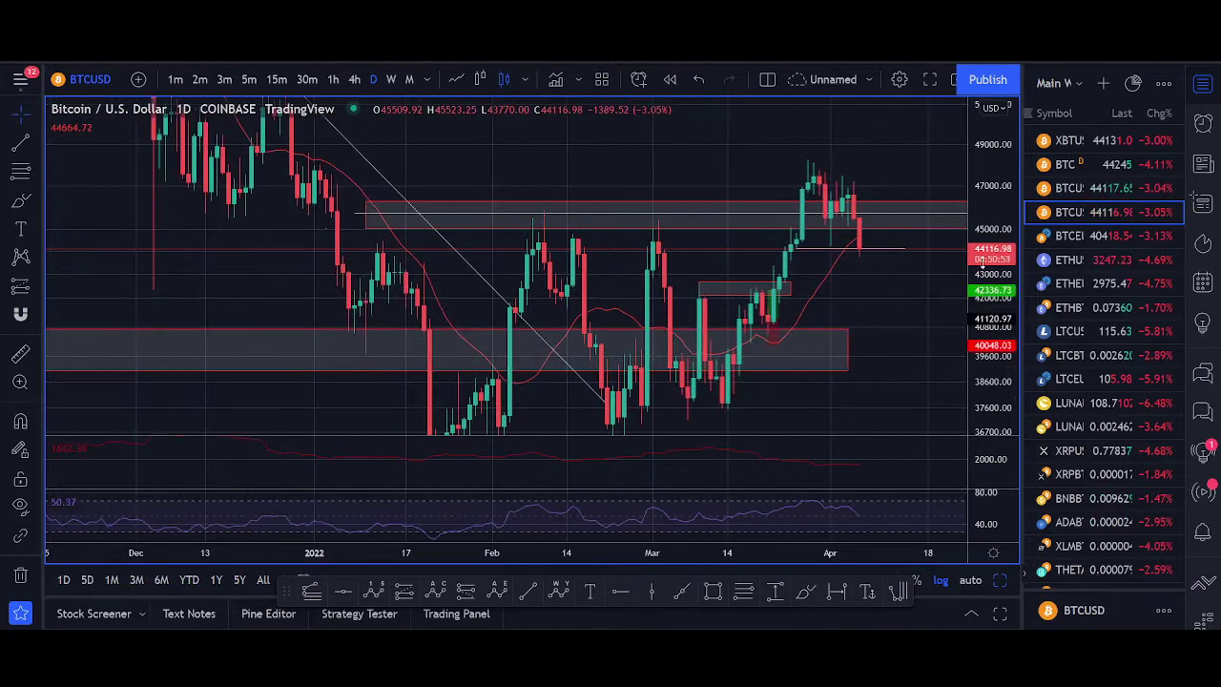
Step: Examine the daily chart's price history back to 2017, comparing trends with the moving average, and return to April 2022
{"action": "scroll", "coordinate": [932, 379], "scroll_direction": "down", "scroll_amount": 4}
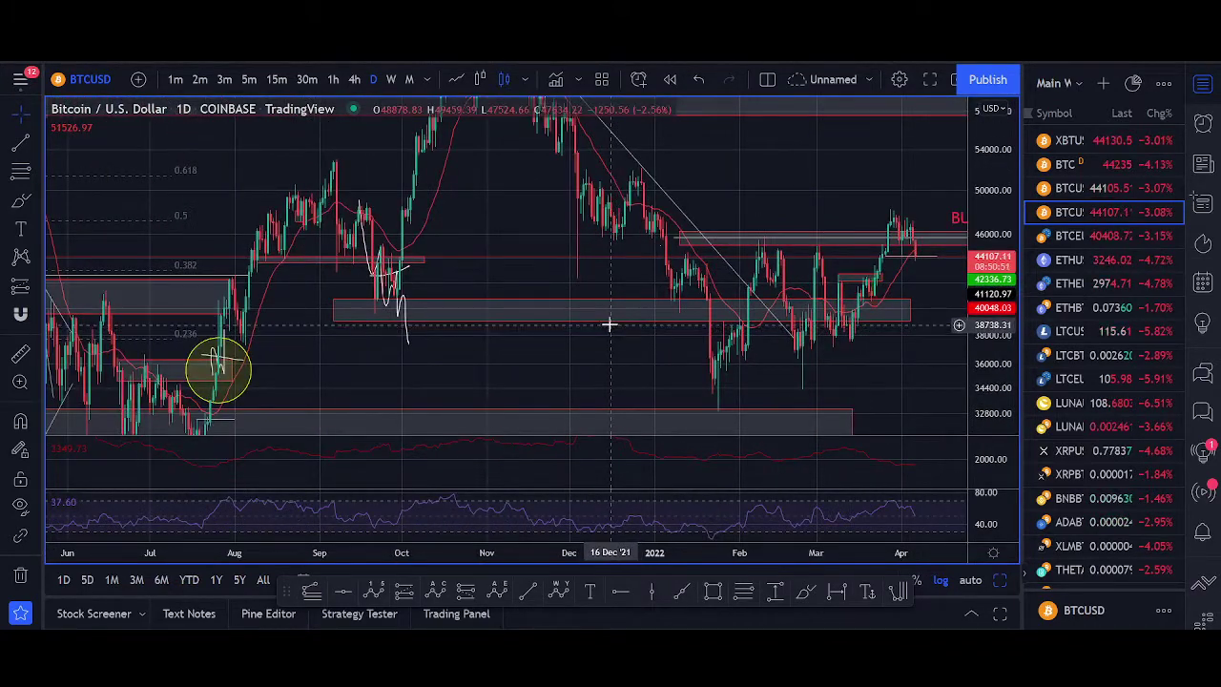
{"action": "scroll", "coordinate": [609, 324], "scroll_direction": "down", "scroll_amount": 2}
{"action": "scroll", "coordinate": [839, 386], "scroll_direction": "down", "scroll_amount": 2}
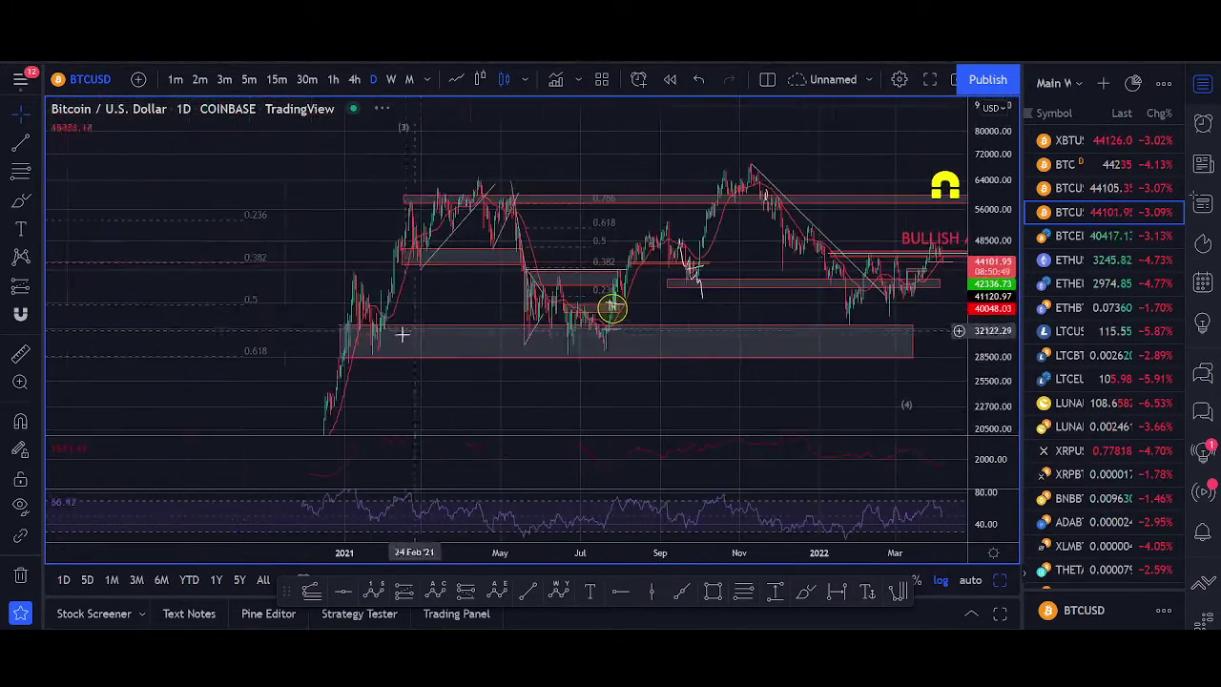
{"action": "scroll", "coordinate": [409, 323], "scroll_direction": "up", "scroll_amount": 4}
{"action": "left_click_drag", "start_coordinate": [273, 372], "coordinate": [664, 276]}
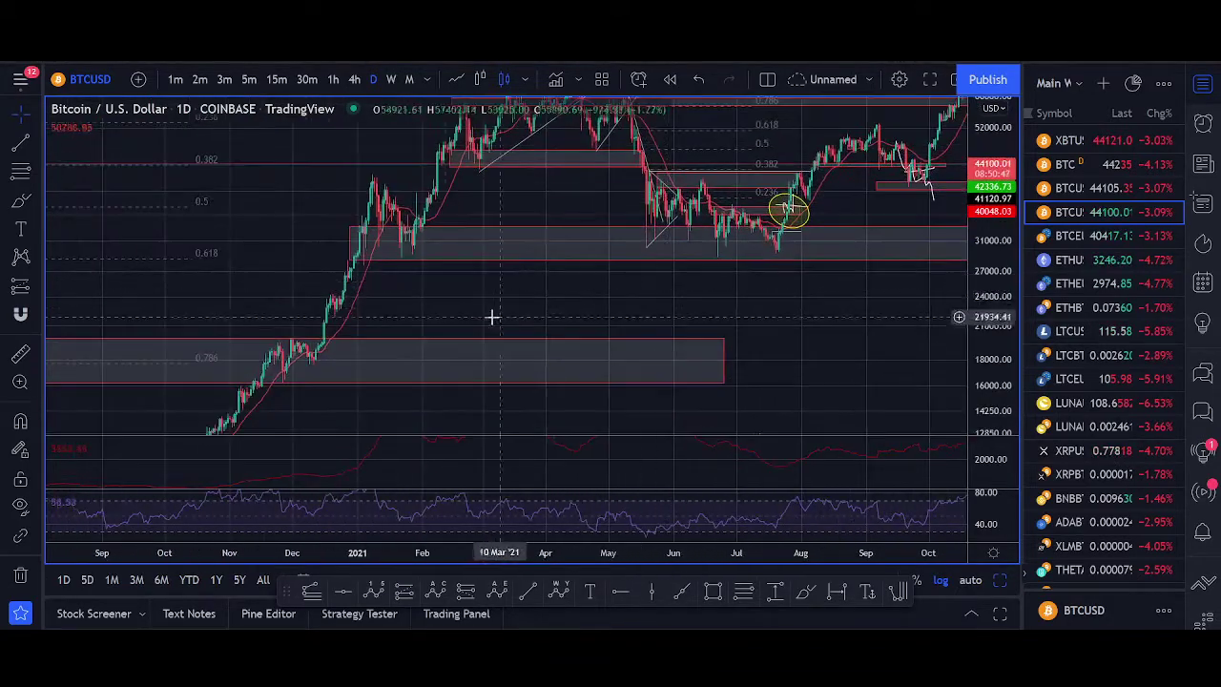
{"action": "left_click_drag", "start_coordinate": [435, 313], "coordinate": [544, 218]}
{"action": "scroll", "coordinate": [436, 321], "scroll_direction": "down", "scroll_amount": 2}
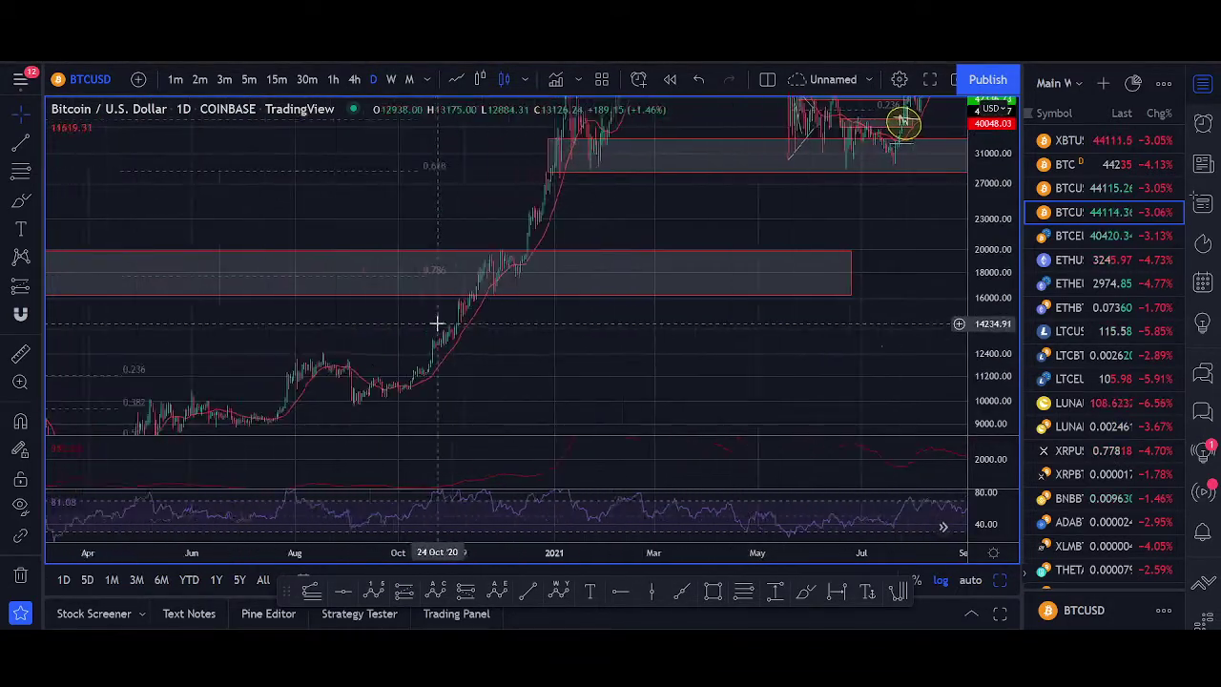
{"action": "left_click_drag", "start_coordinate": [651, 368], "coordinate": [725, 290]}
{"action": "scroll", "coordinate": [712, 297], "scroll_direction": "left", "scroll_amount": 10}
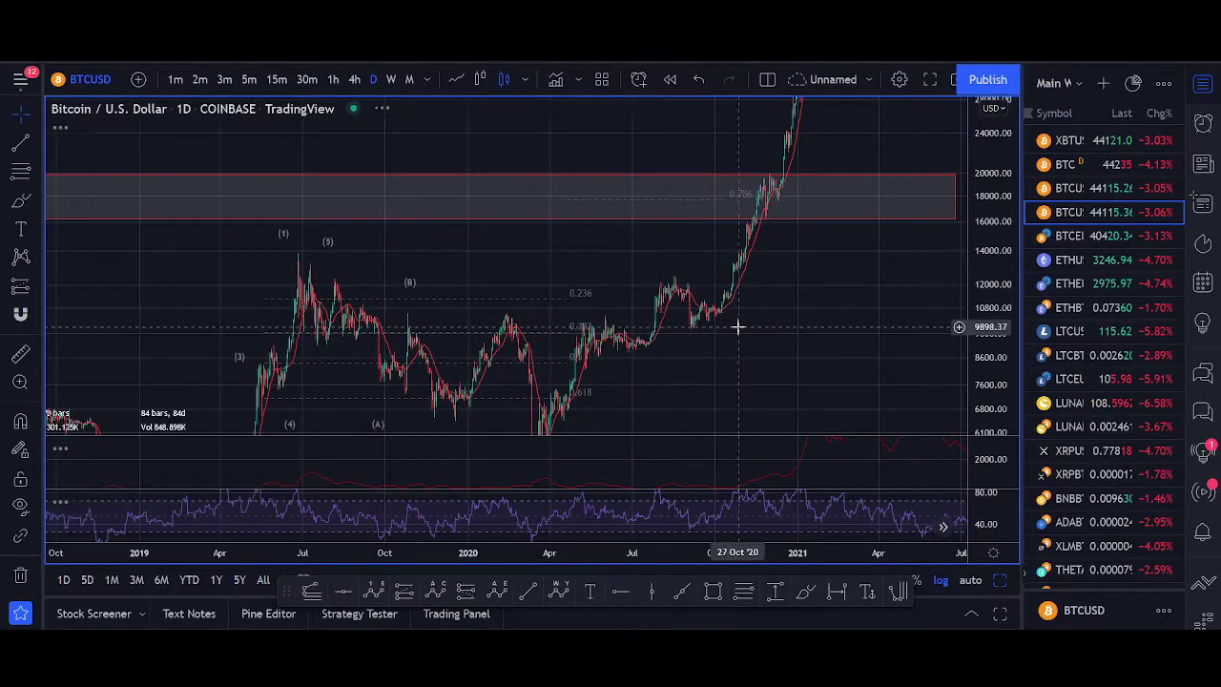
{"action": "scroll", "coordinate": [531, 326], "scroll_direction": "left", "scroll_amount": 15}
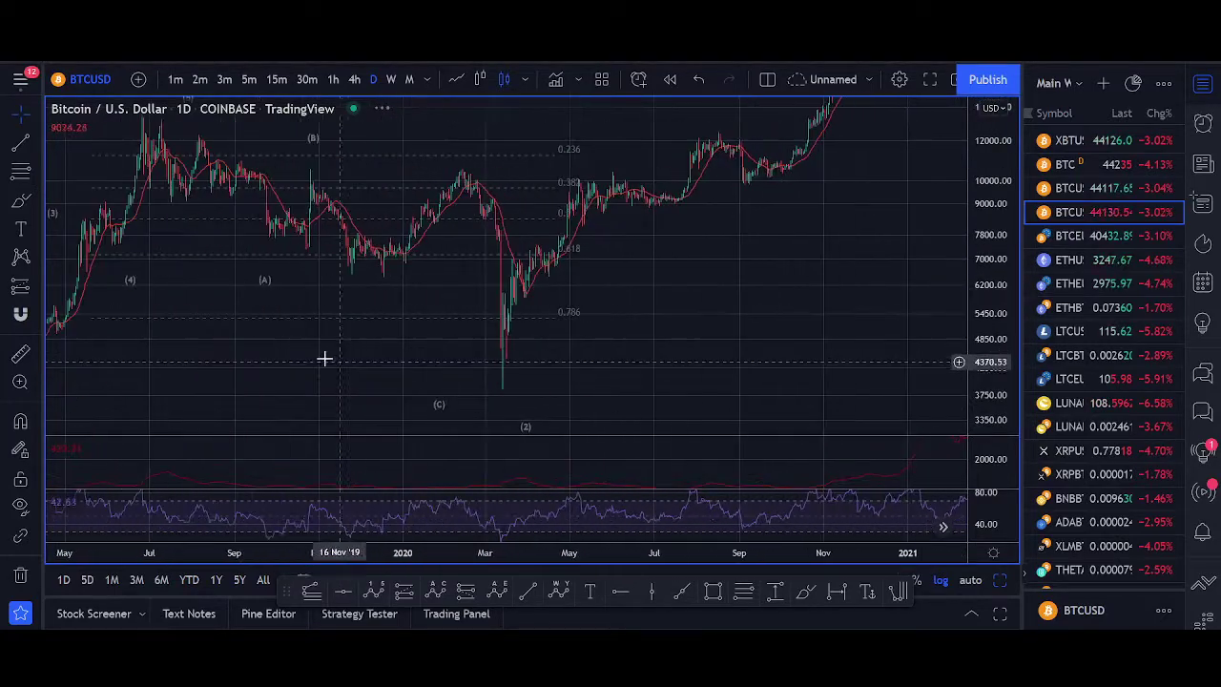
{"action": "scroll", "coordinate": [389, 316], "scroll_direction": "left", "scroll_amount": 10}
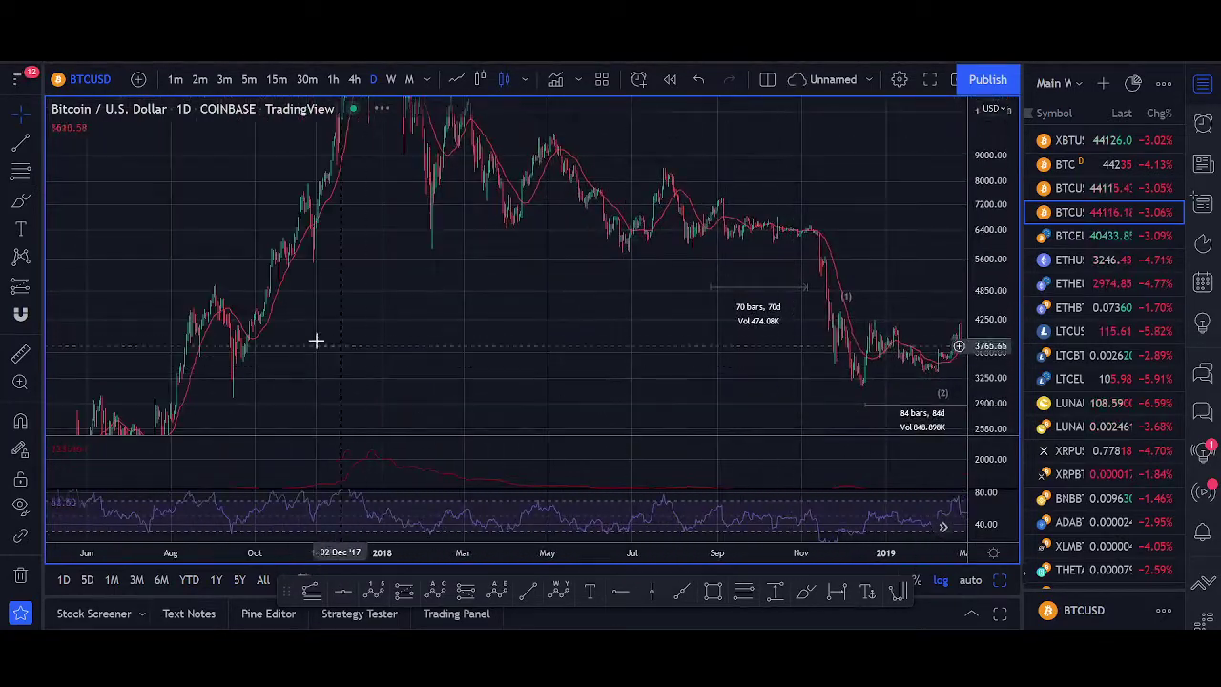
{"action": "scroll", "coordinate": [515, 373], "scroll_direction": "right", "scroll_amount": 10}
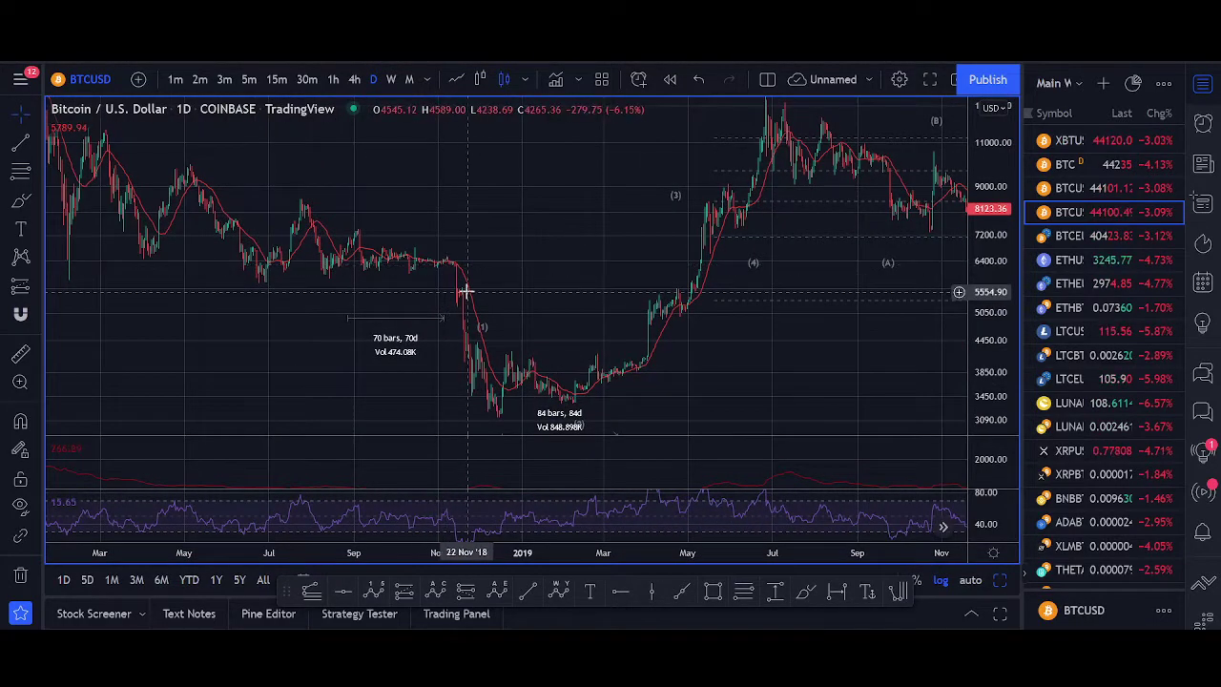
{"action": "scroll", "coordinate": [589, 341], "scroll_direction": "right", "scroll_amount": 8}
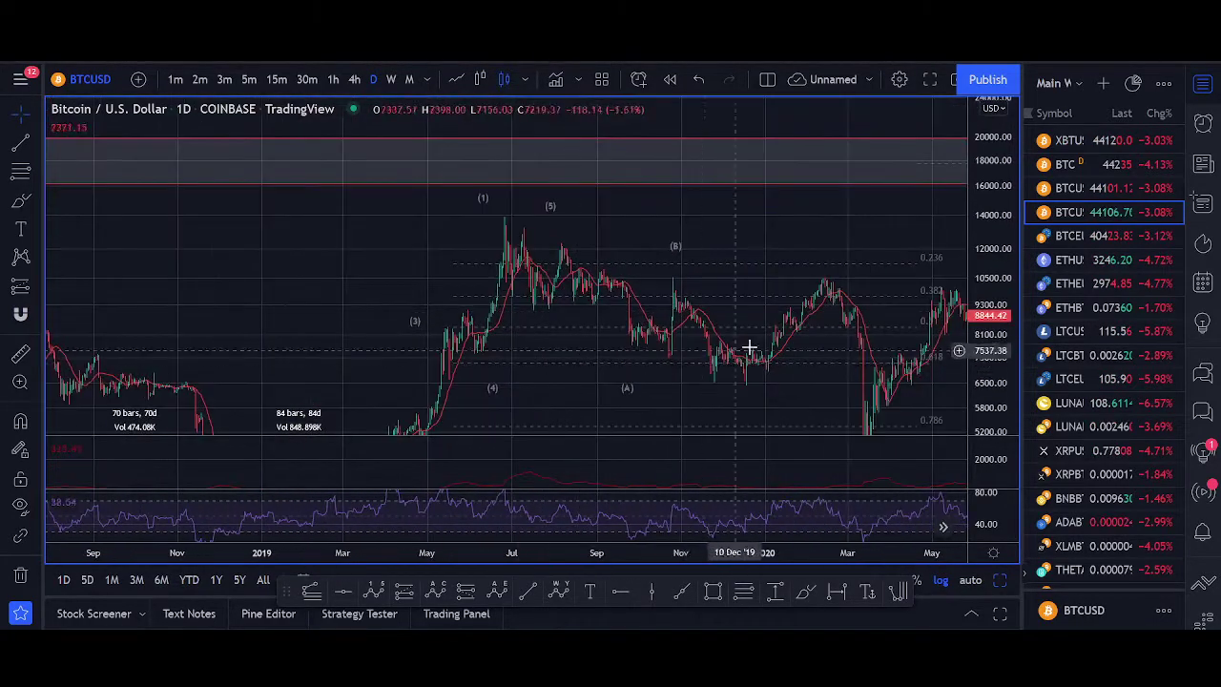
{"action": "scroll", "coordinate": [750, 347], "scroll_direction": "right", "scroll_amount": 15}
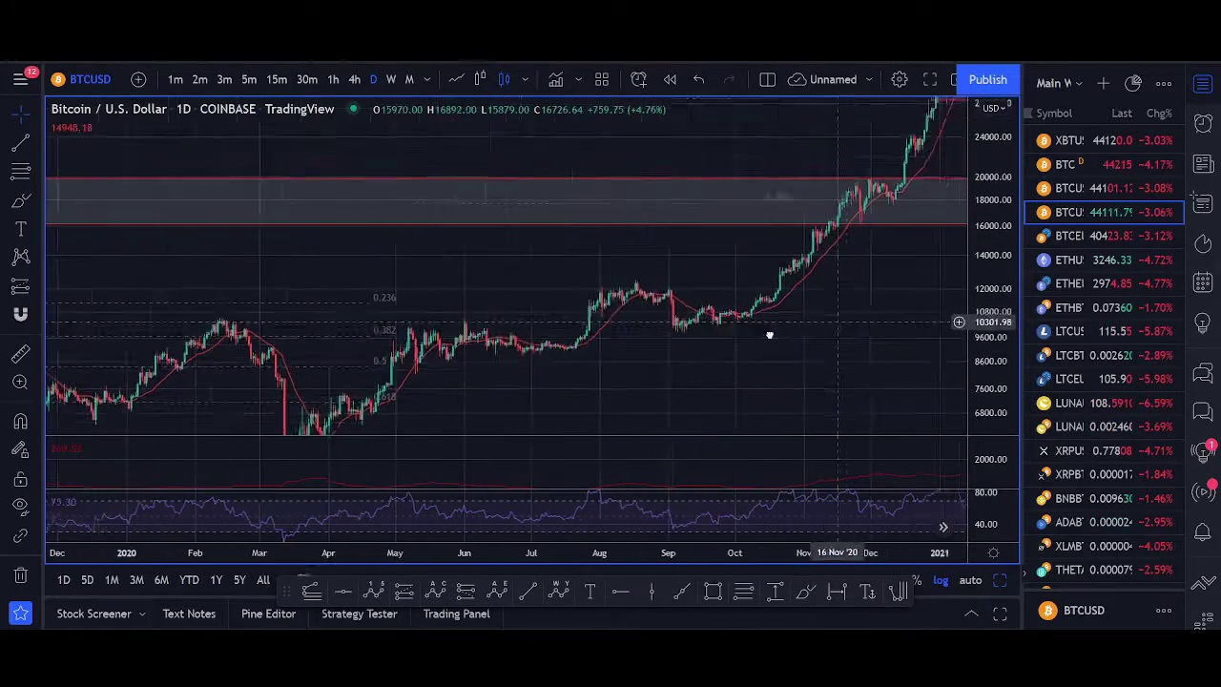
{"action": "scroll", "coordinate": [769, 335], "scroll_direction": "right", "scroll_amount": 10}
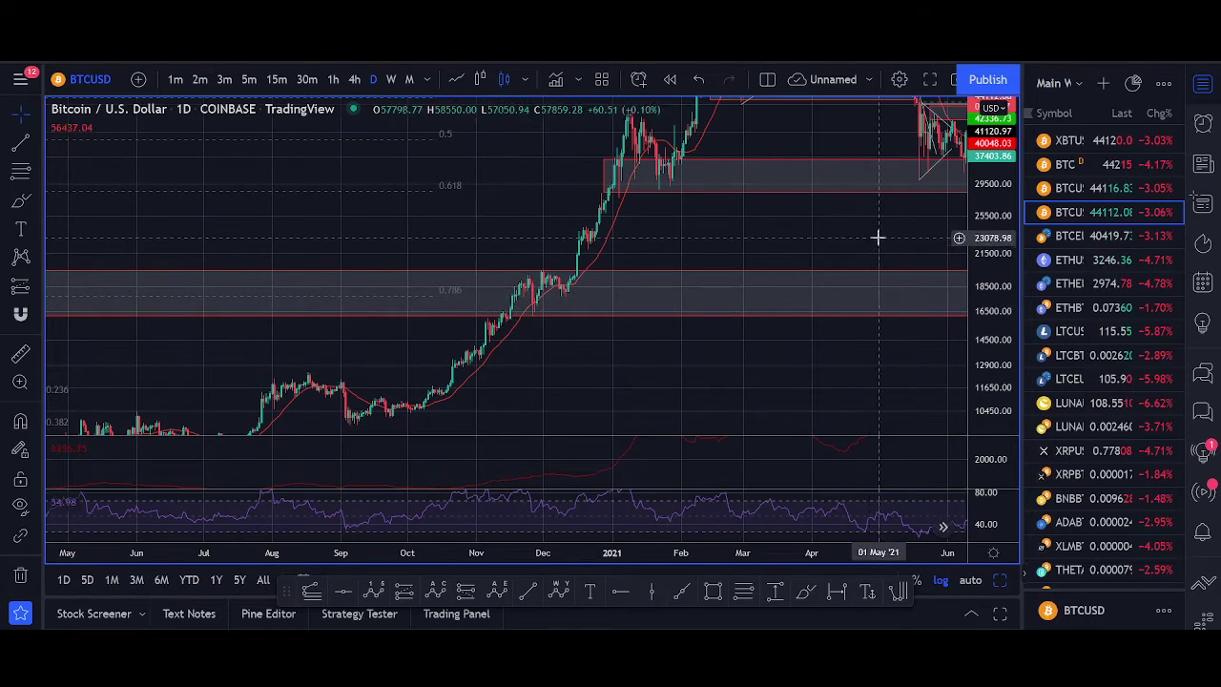
{"action": "scroll", "coordinate": [878, 237], "scroll_direction": "right", "scroll_amount": 15}
{"action": "scroll", "coordinate": [852, 304], "scroll_direction": "right", "scroll_amount": 15}
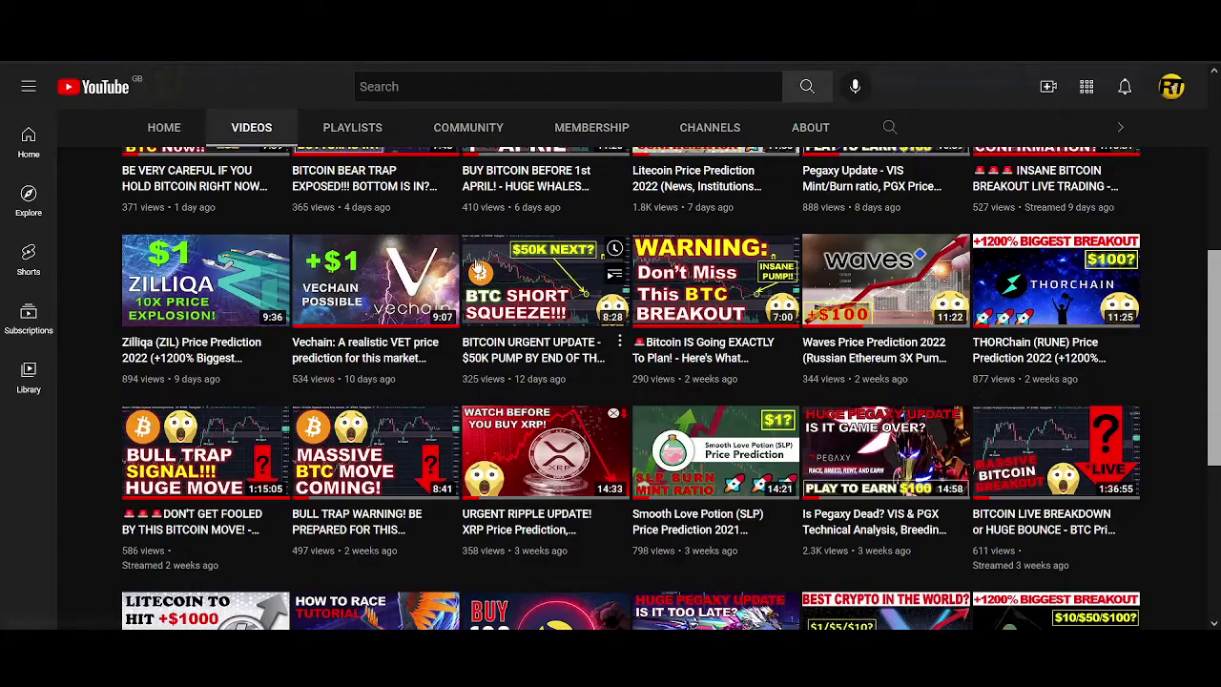
Step: Switch to the YouTube channel's video list and look through its Bitcoin and altcoin uploads
{"action": "scroll", "coordinate": [477, 270], "scroll_direction": "down", "scroll_amount": 4}
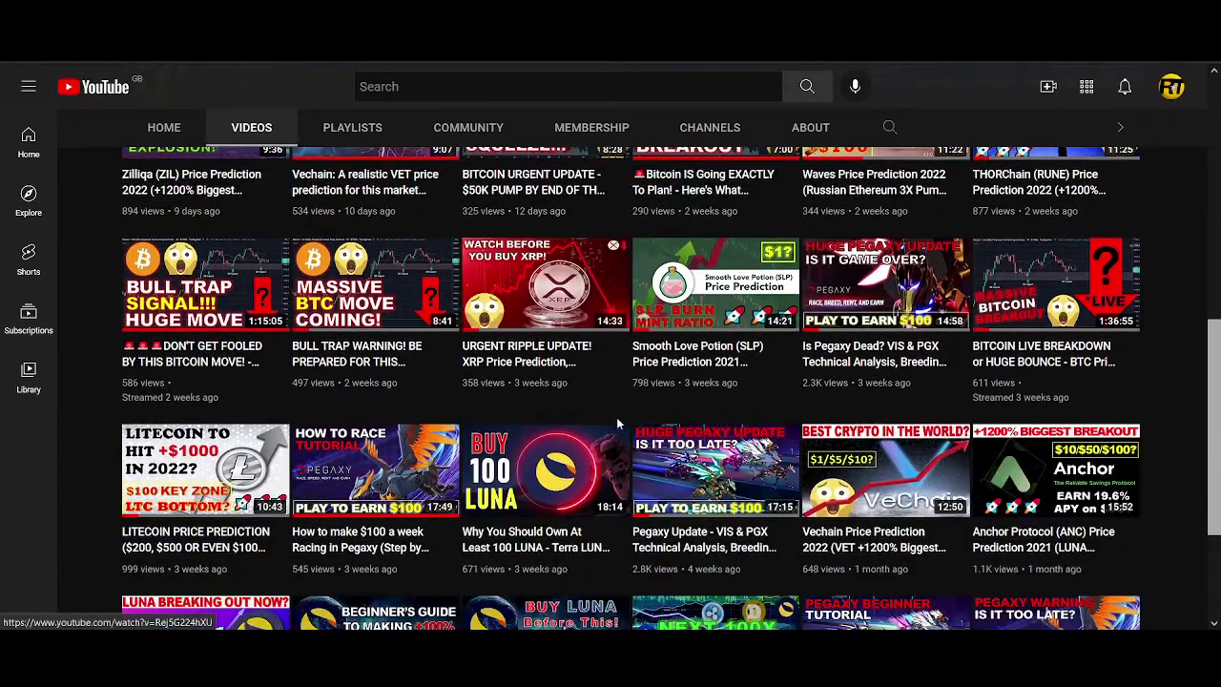
{"action": "scroll", "coordinate": [610, 415], "scroll_direction": "up", "scroll_amount": 2}
{"action": "scroll", "coordinate": [584, 405], "scroll_direction": "down", "scroll_amount": 1}
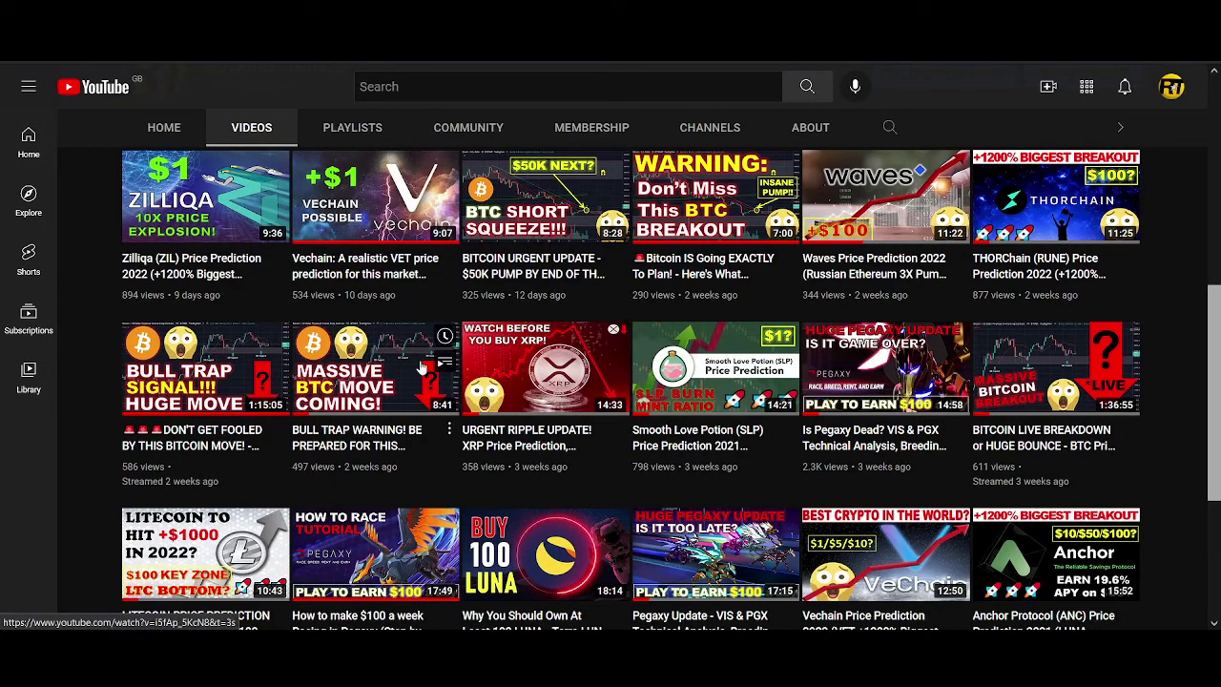
{"action": "scroll", "coordinate": [440, 360], "scroll_direction": "down", "scroll_amount": 3}
{"action": "scroll", "coordinate": [425, 381], "scroll_direction": "down", "scroll_amount": 1}
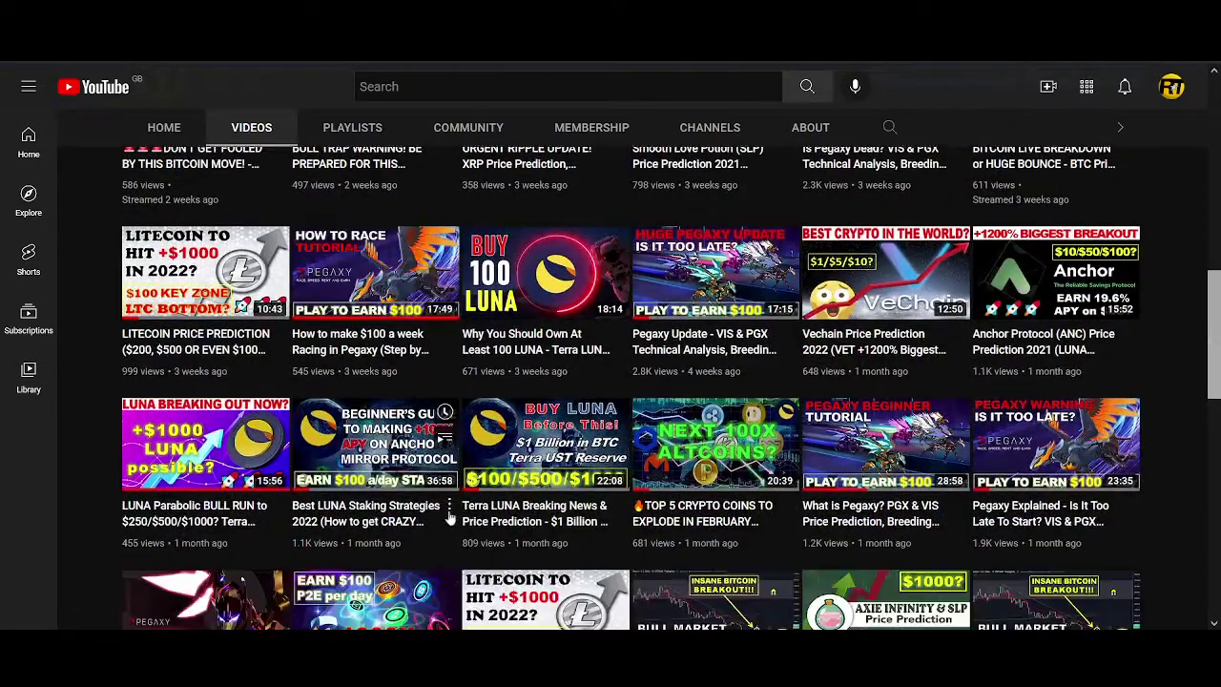
{"action": "scroll", "coordinate": [453, 534], "scroll_direction": "down", "scroll_amount": 1}
{"action": "scroll", "coordinate": [433, 521], "scroll_direction": "up", "scroll_amount": 4}
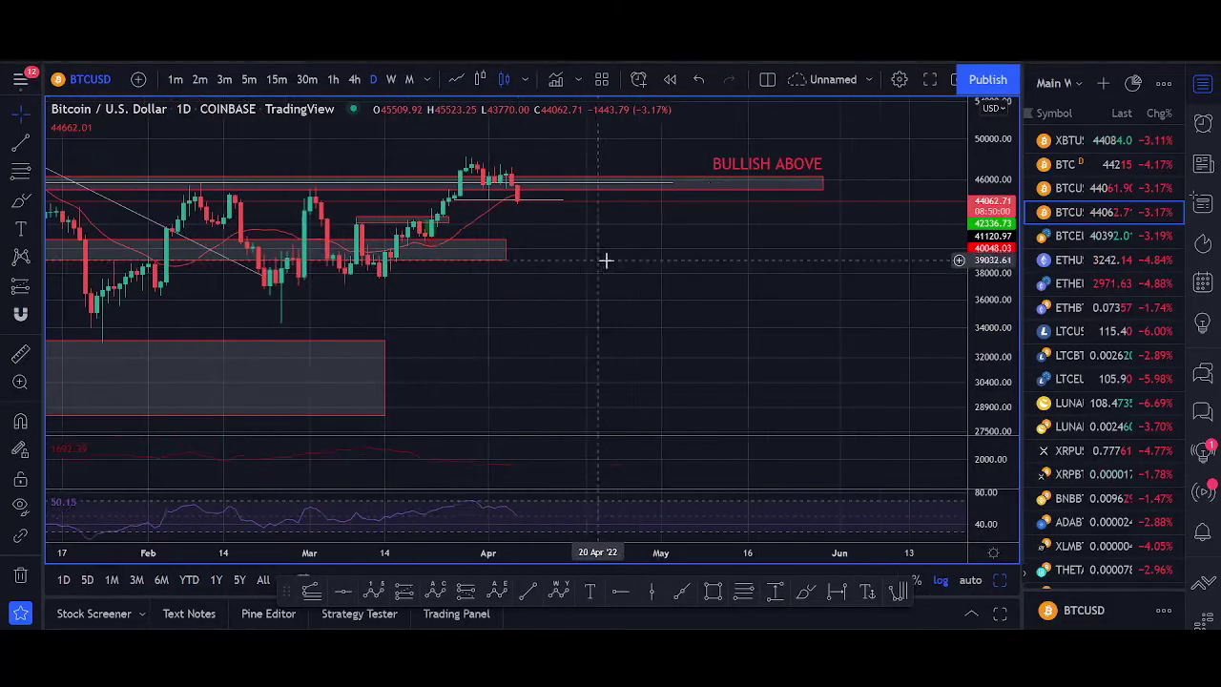
Step: Return to the TradingView Bitcoin chart, switch it to the 4-hour timeframe and frame the March 2022 long position
{"action": "left_click_drag", "start_coordinate": [605, 258], "coordinate": [773, 401]}
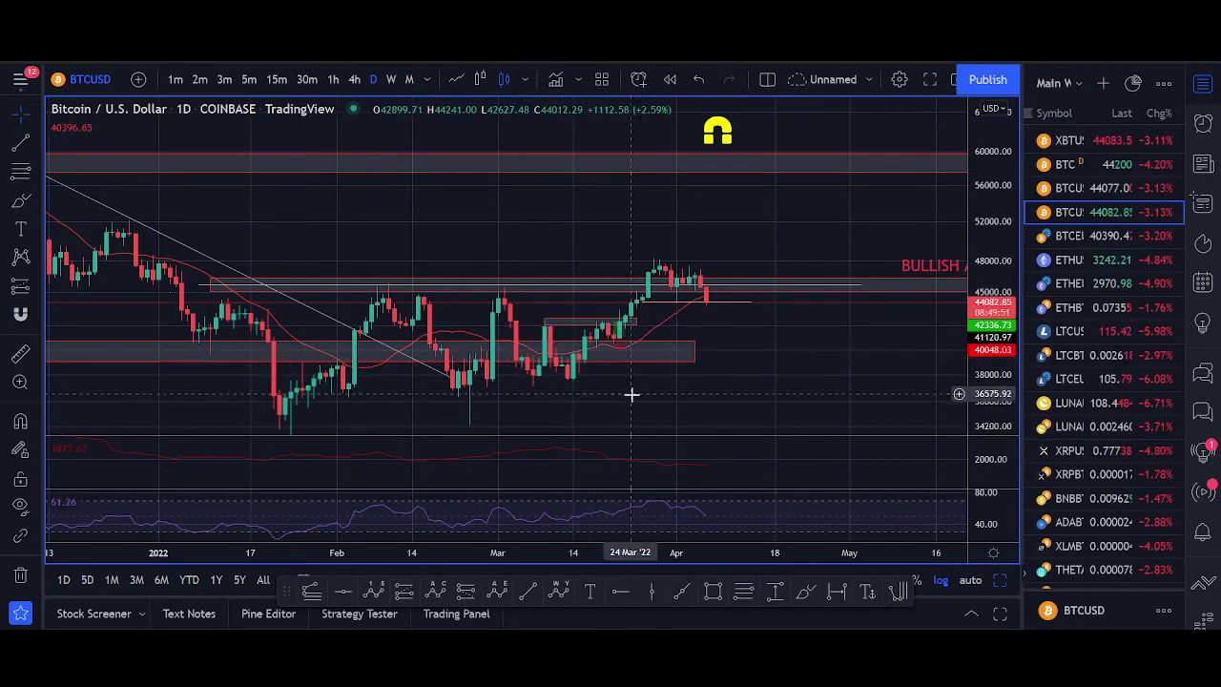
{"action": "left_click", "coordinate": [355, 81]}
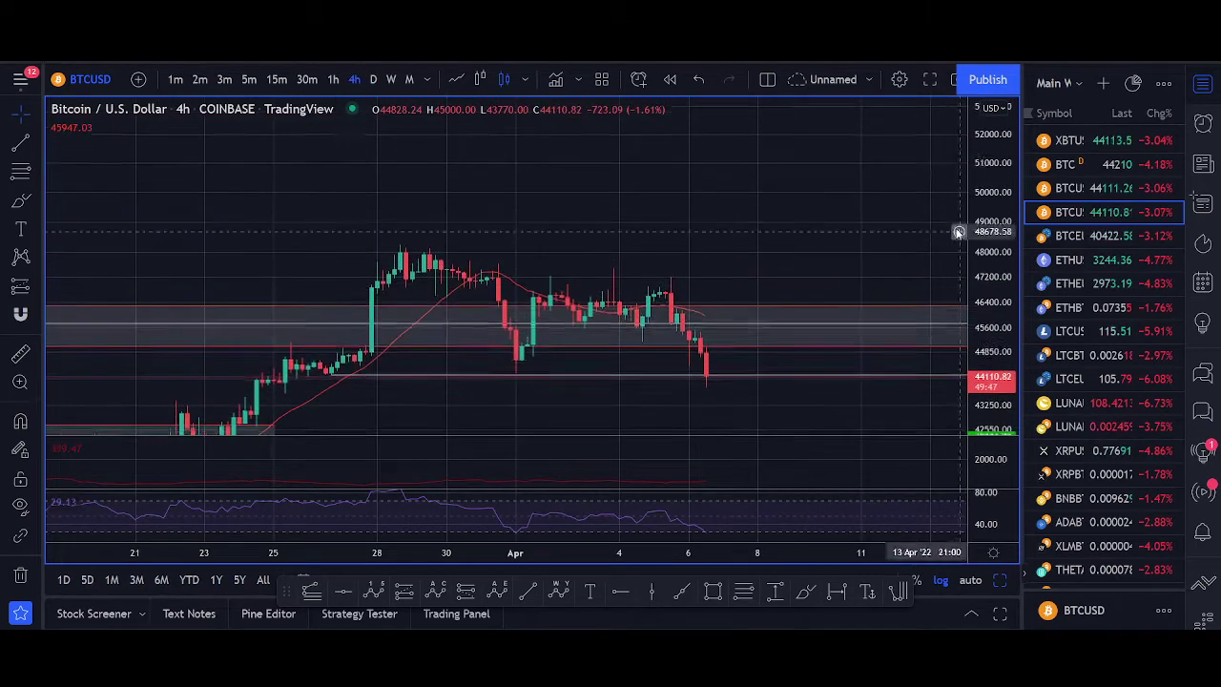
{"action": "left_click_drag", "start_coordinate": [458, 401], "coordinate": [854, 218]}
{"action": "scroll", "coordinate": [784, 296], "scroll_direction": "down", "scroll_amount": 4}
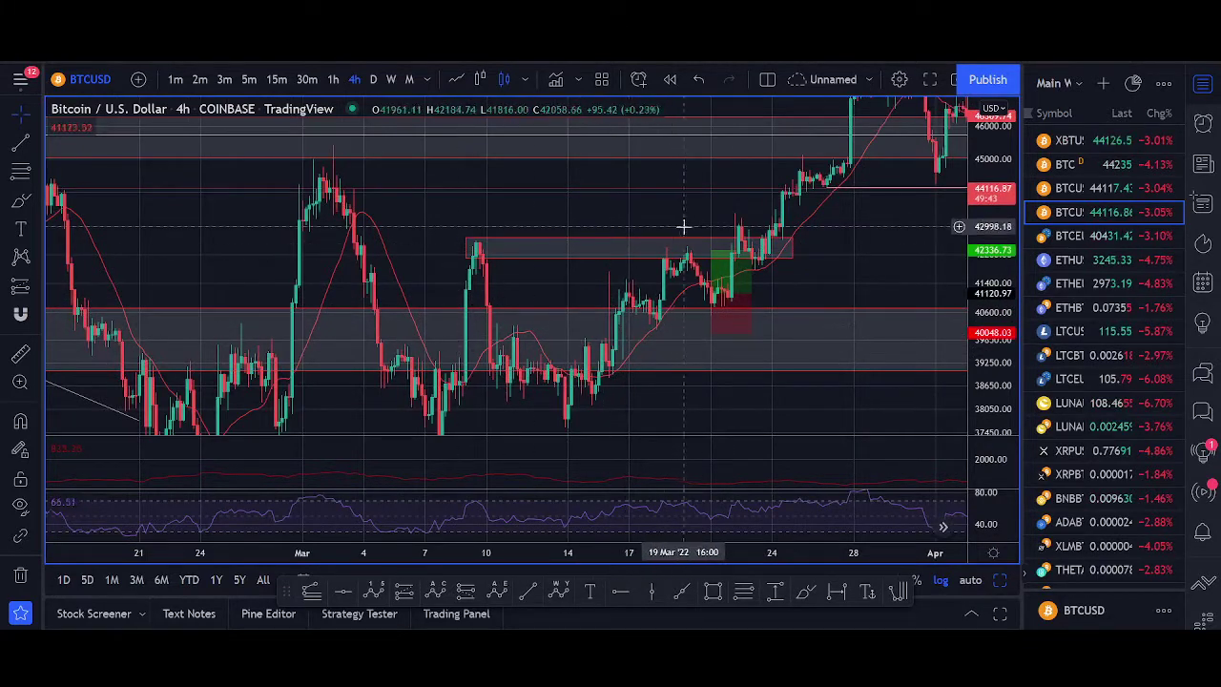
Step: Enlarge the RSI pane below the 4-hour Bitcoin chart and frame the March 2022 long position
{"action": "mouse_move", "coordinate": [715, 293]}
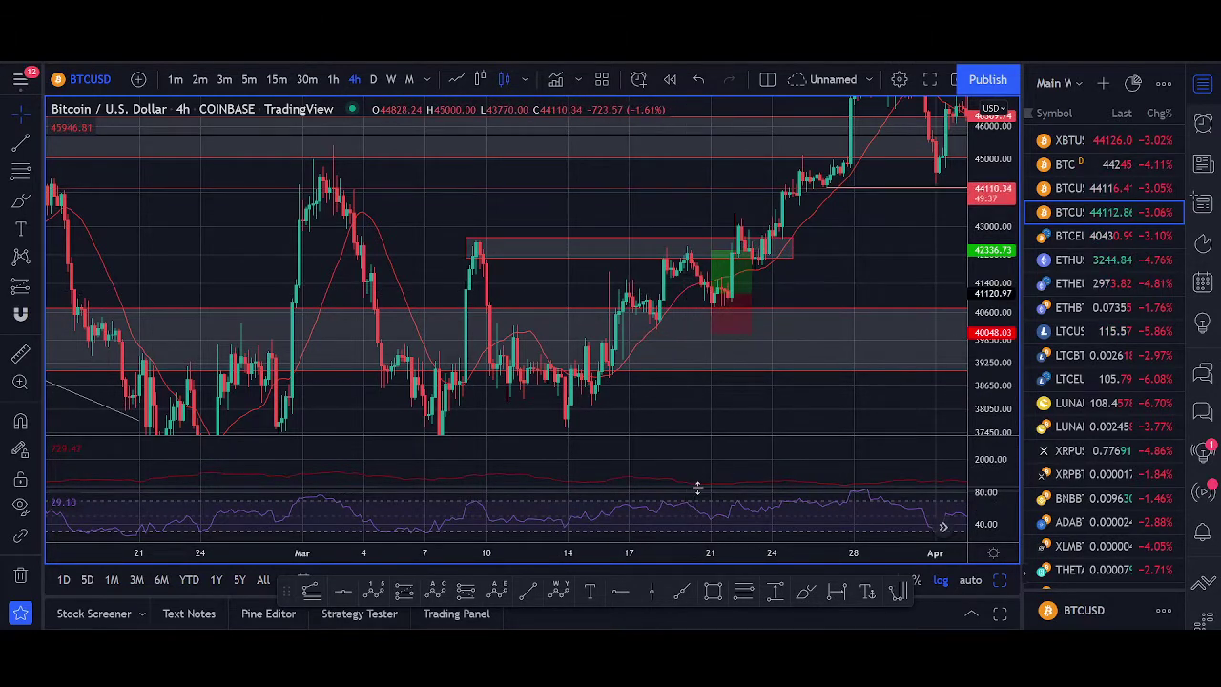
{"action": "left_click_drag", "start_coordinate": [695, 489], "coordinate": [700, 456]}
{"action": "scroll", "coordinate": [694, 393], "scroll_direction": "up", "scroll_amount": 3}
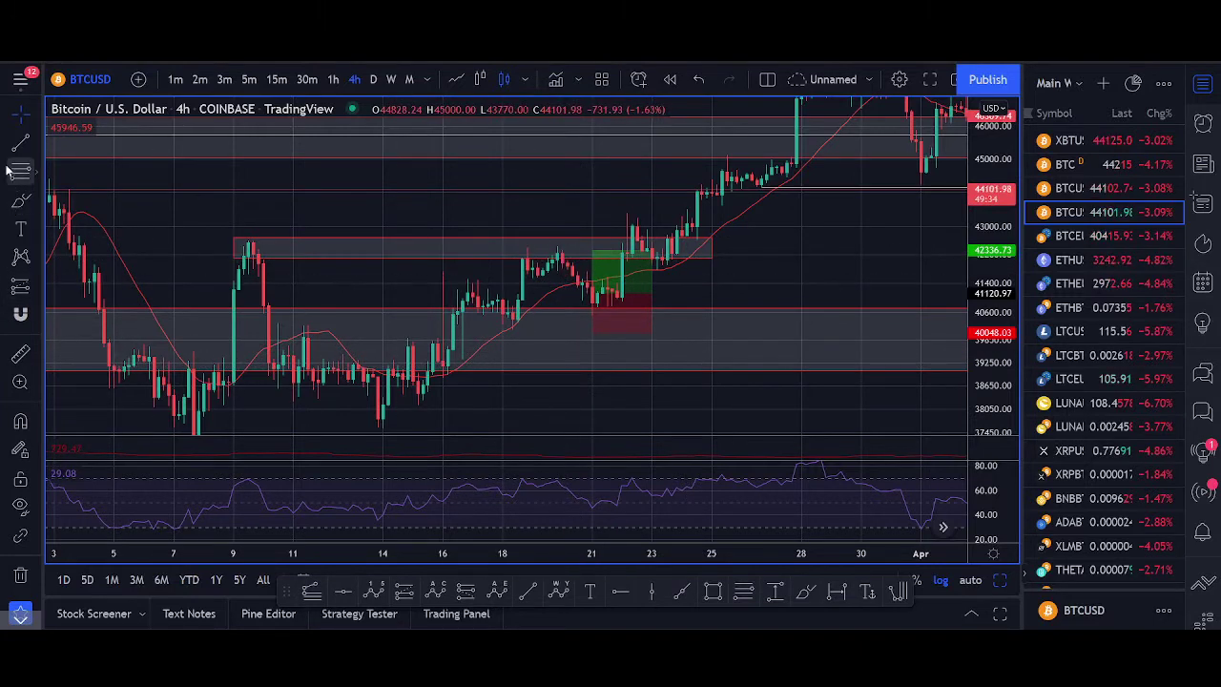
Step: Sketch a trend line down the 19–22 March pullback across the long position, adjust its lower end and delete it
{"action": "left_click", "coordinate": [637, 326]}
{"action": "left_click_drag", "start_coordinate": [558, 231], "coordinate": [554, 238]}
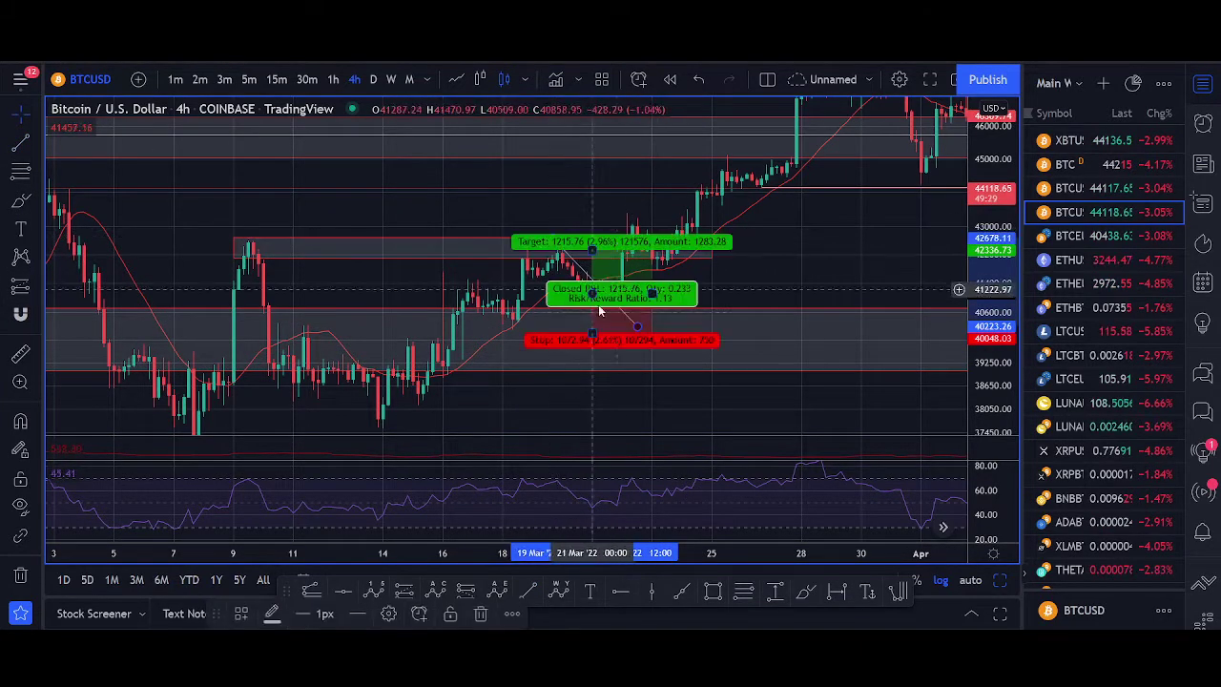
{"action": "left_click_drag", "start_coordinate": [637, 327], "coordinate": [637, 319]}
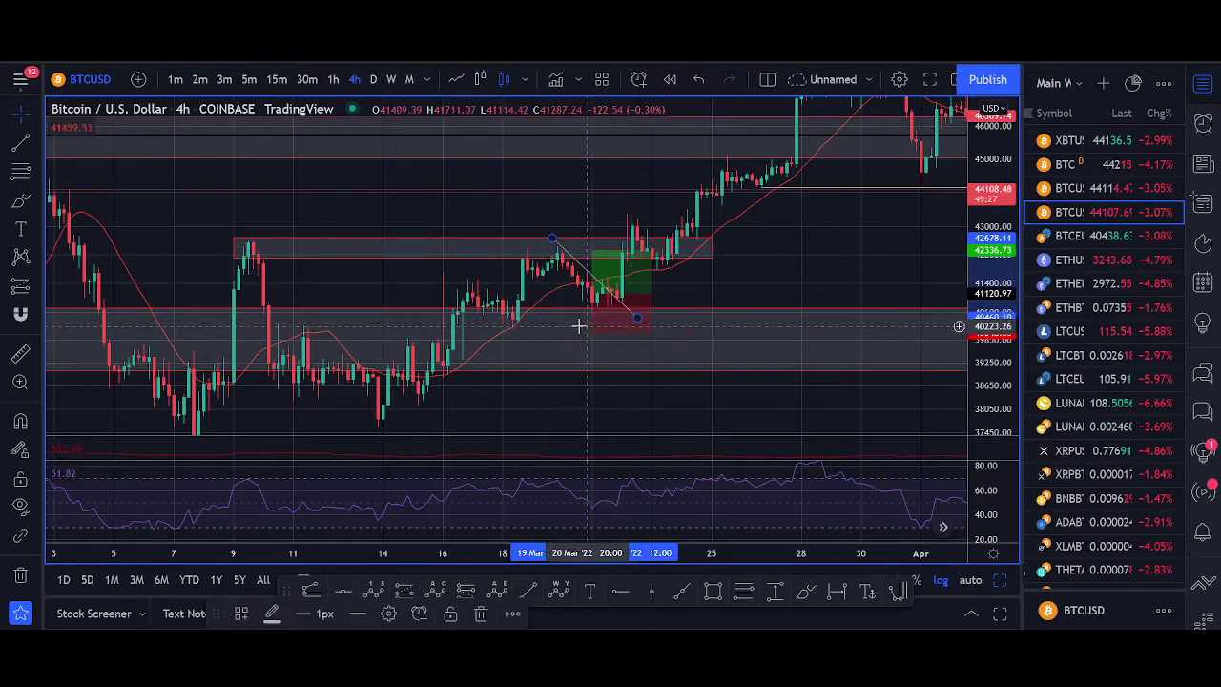
{"action": "mouse_move", "coordinate": [579, 291]}
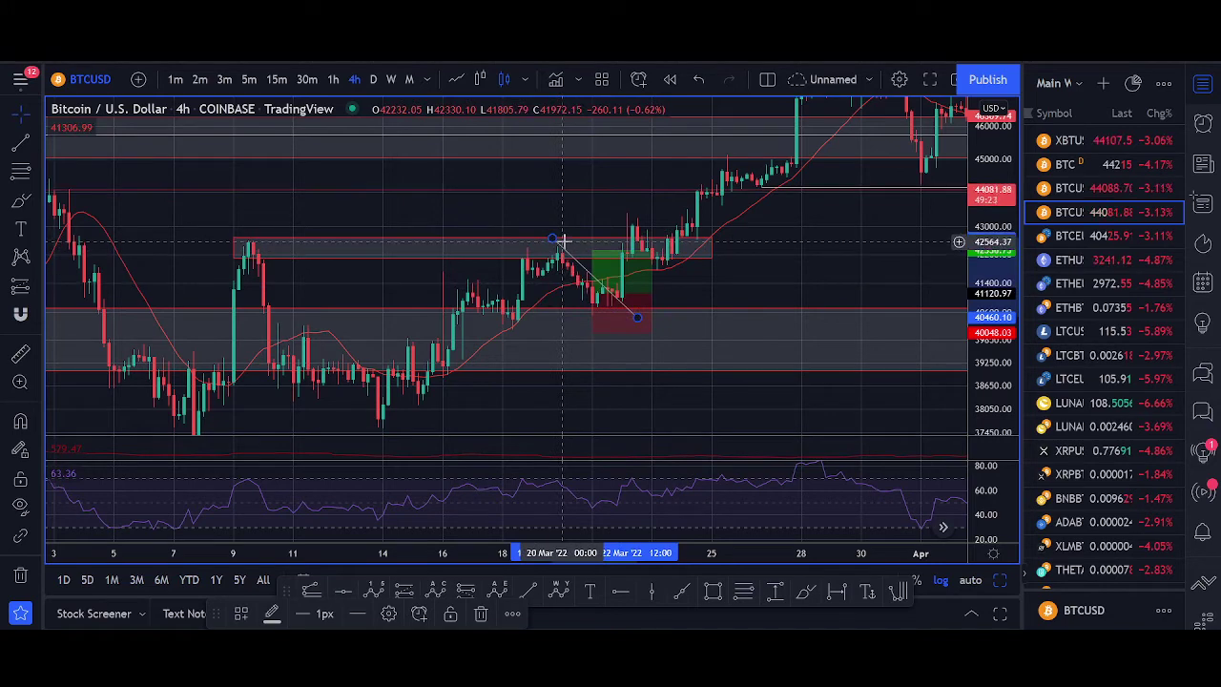
{"action": "key", "text": "Delete"}
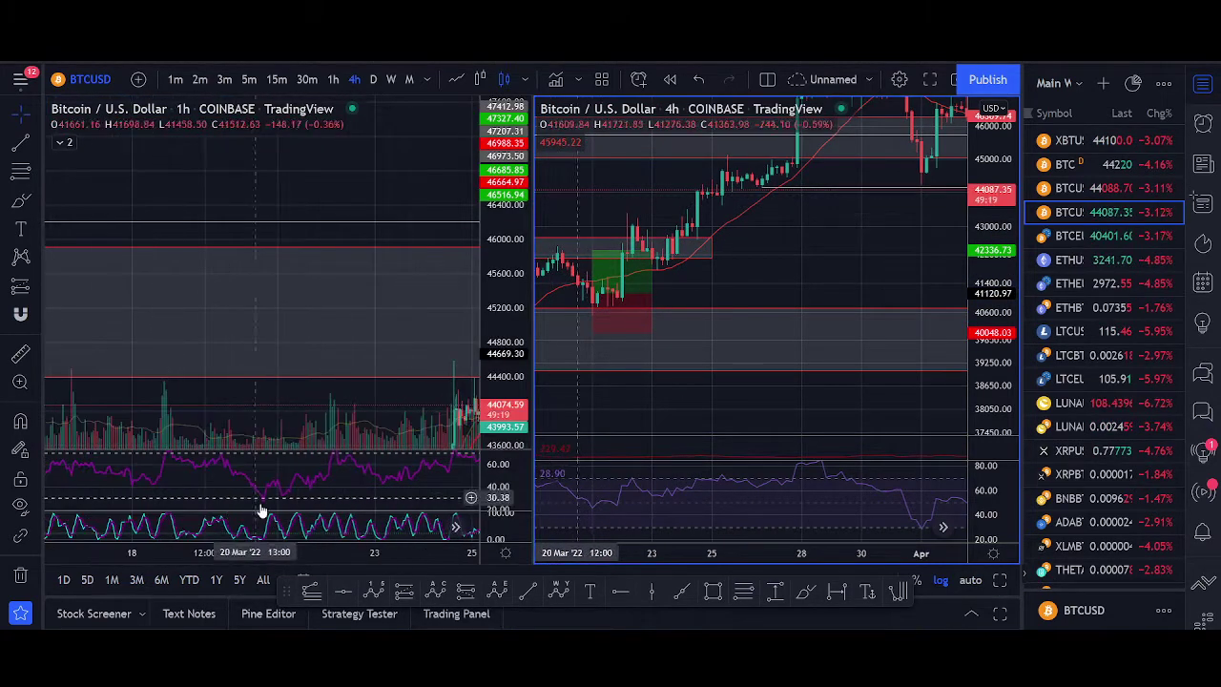
Step: Look over late March on the 1-hour chart beside the 4-hour chart, and return the 4-hour chart to full size
{"action": "scroll", "coordinate": [324, 481], "scroll_direction": "up", "scroll_amount": 5}
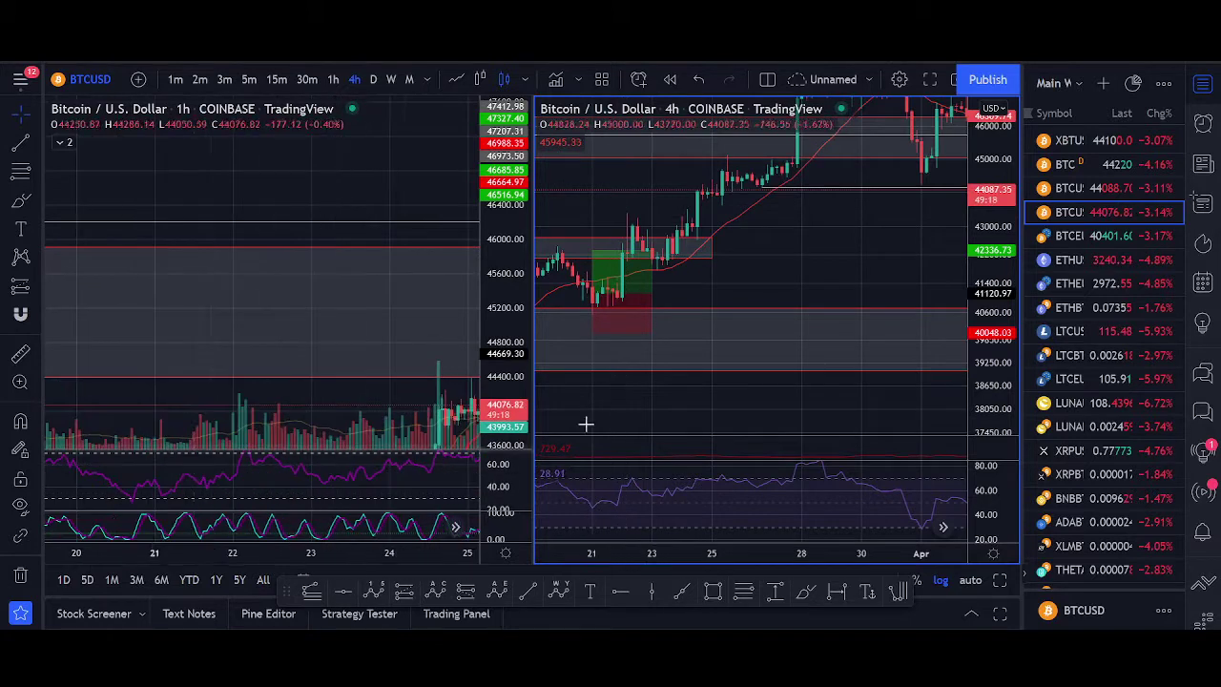
{"action": "left_click", "coordinate": [750, 406]}
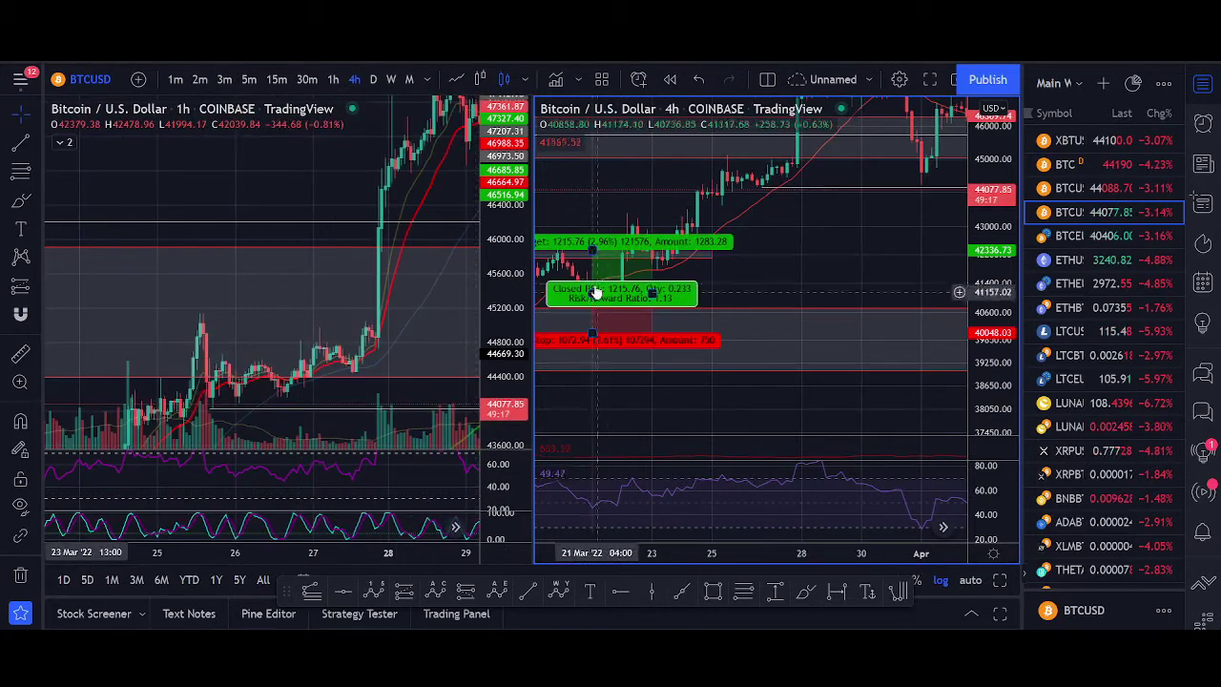
{"action": "left_click", "coordinate": [1000, 579]}
Step: Examine the March 2022 long position on the 4-hour chart against the moving average, support and resistance zones and RSI
{"action": "scroll", "coordinate": [610, 381], "scroll_direction": "down", "scroll_amount": 1}
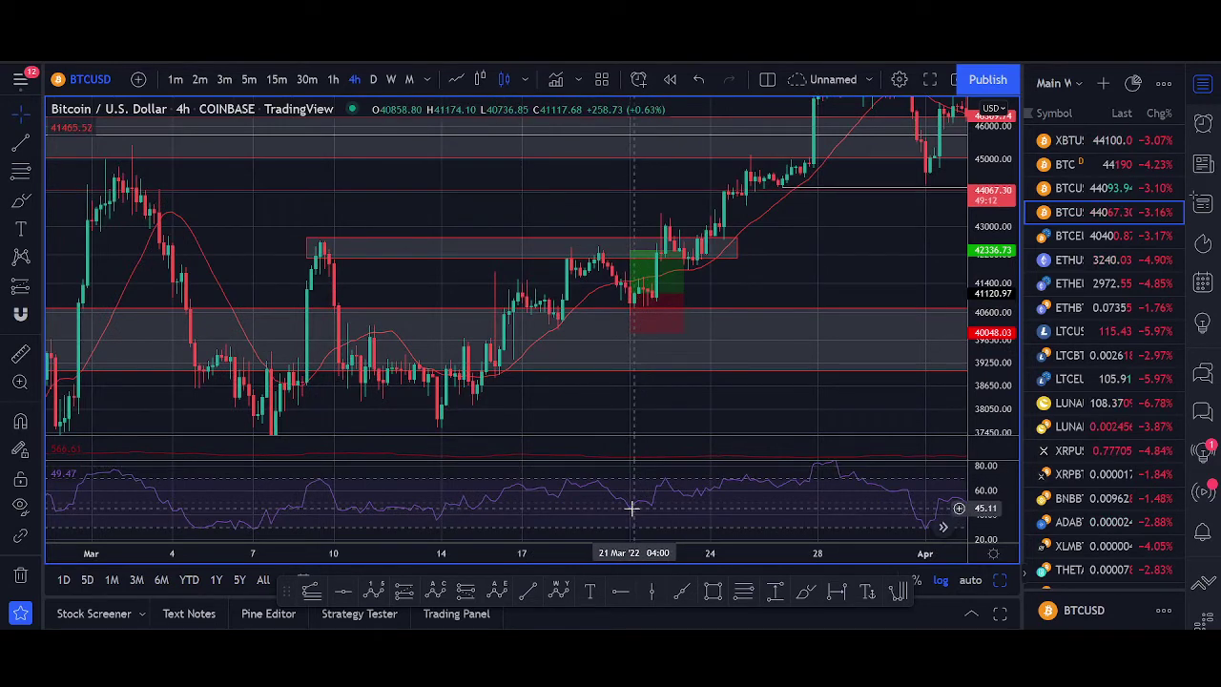
{"action": "scroll", "coordinate": [741, 490], "scroll_direction": "up", "scroll_amount": 3}
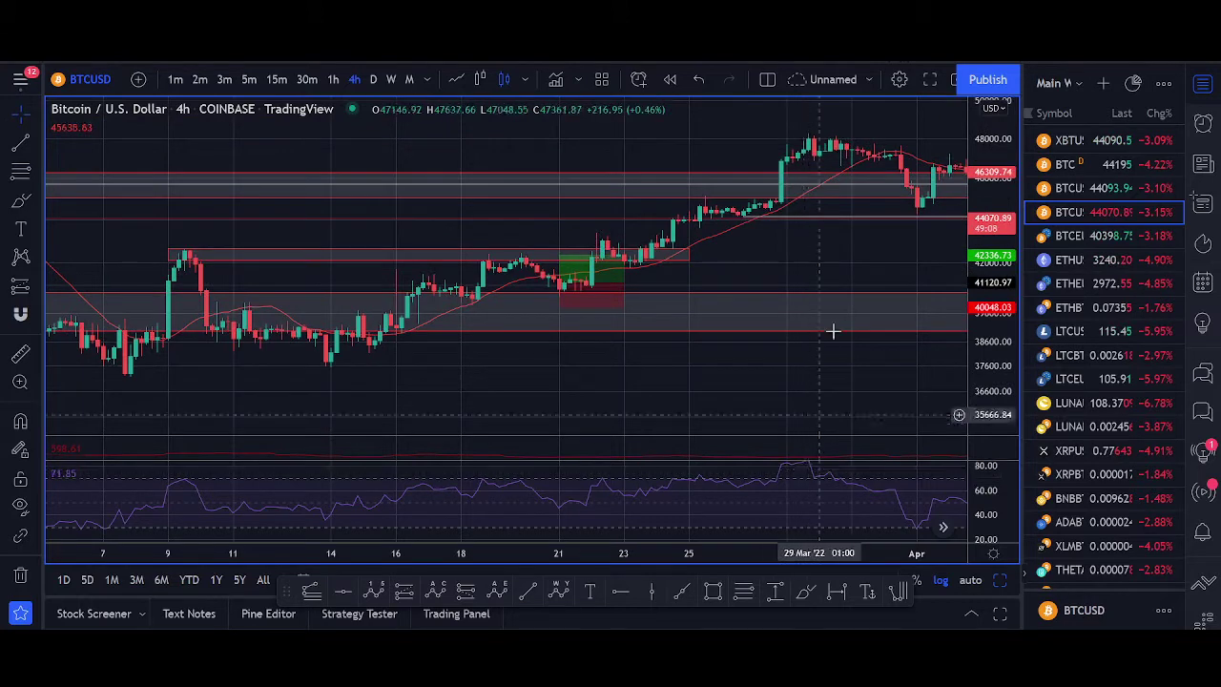
{"action": "left_click_drag", "start_coordinate": [847, 248], "coordinate": [778, 459]}
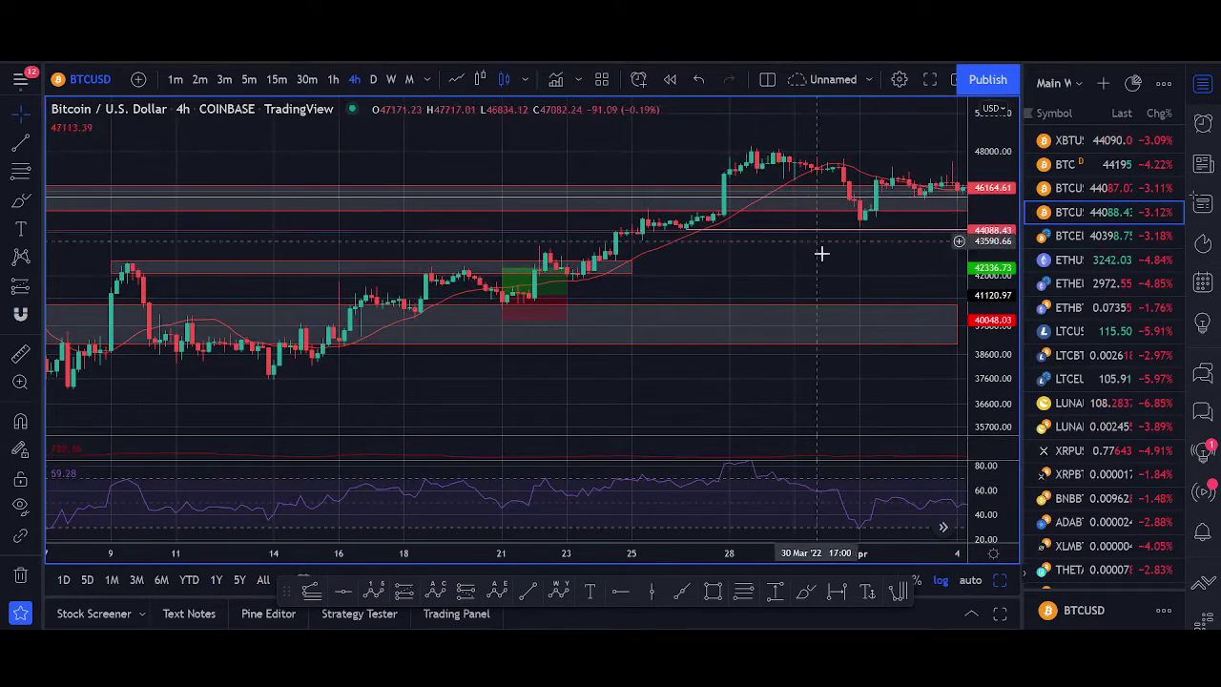
{"action": "left_click_drag", "start_coordinate": [989, 339], "coordinate": [990, 291]}
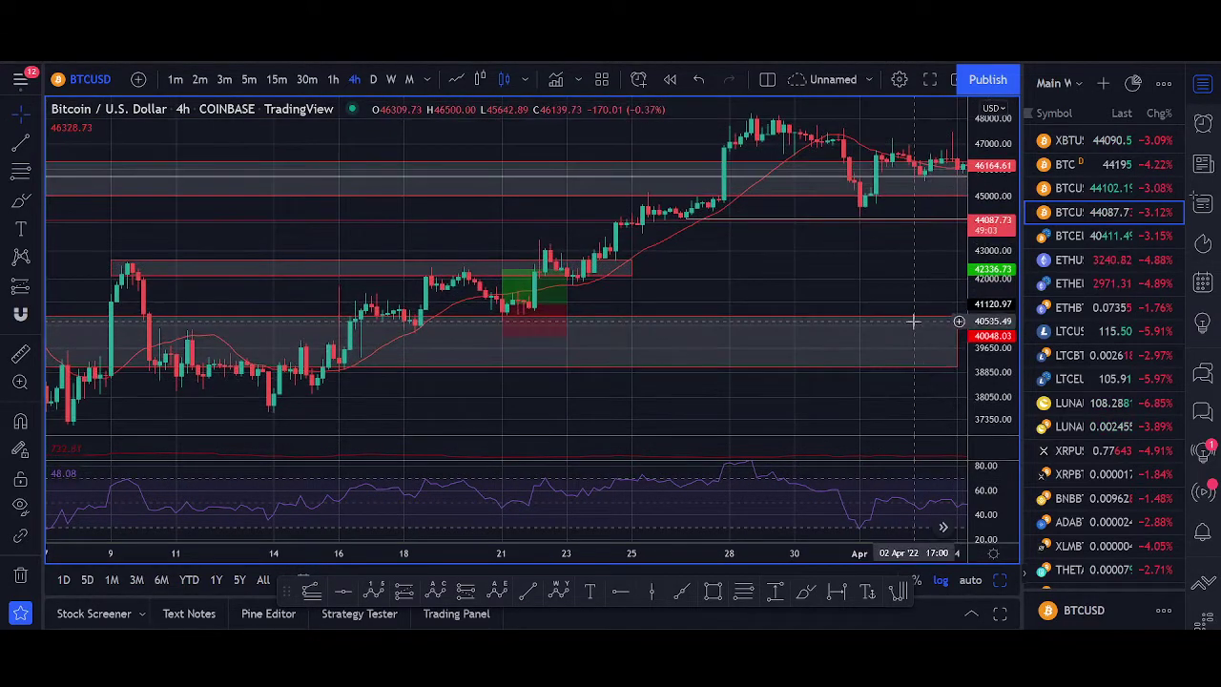
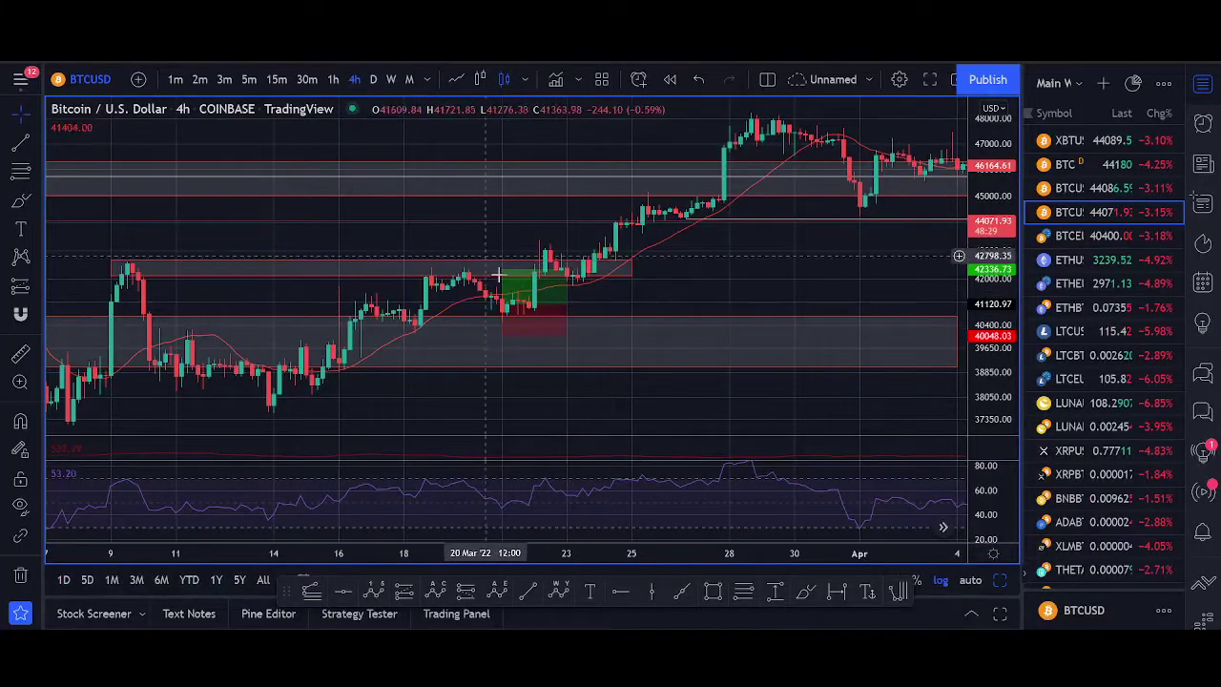
{"action": "scroll", "coordinate": [540, 304], "scroll_direction": "down", "scroll_amount": 3}
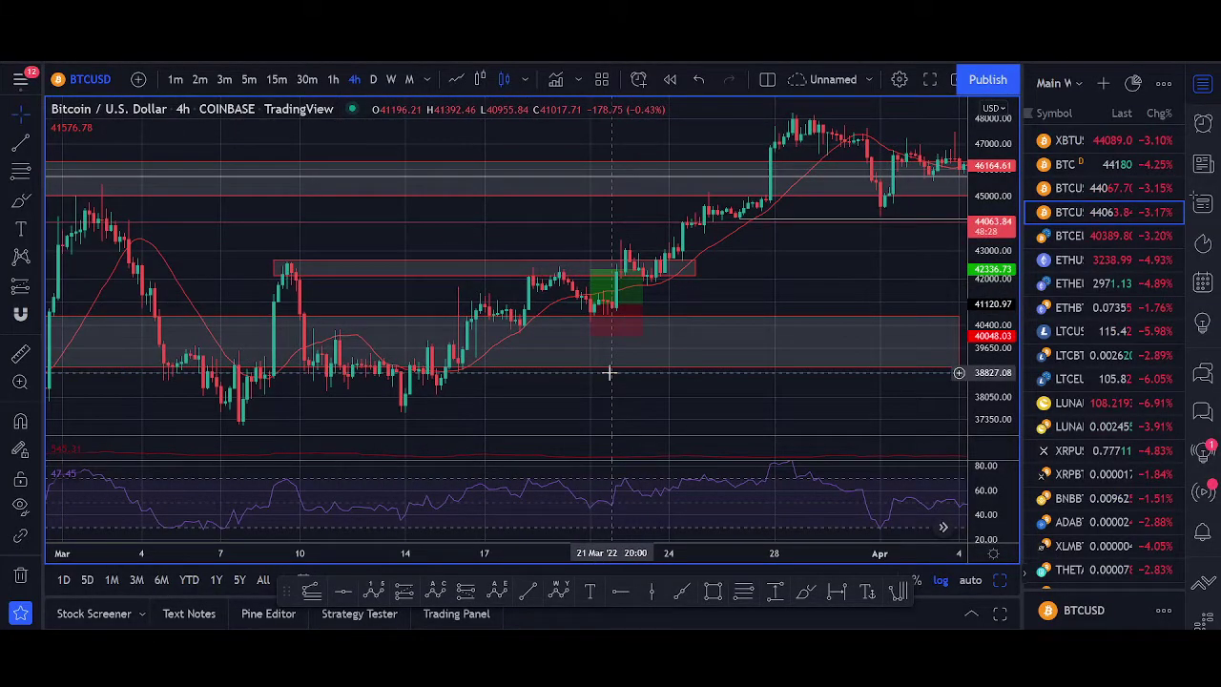
{"action": "left_click_drag", "start_coordinate": [773, 264], "coordinate": [824, 207]}
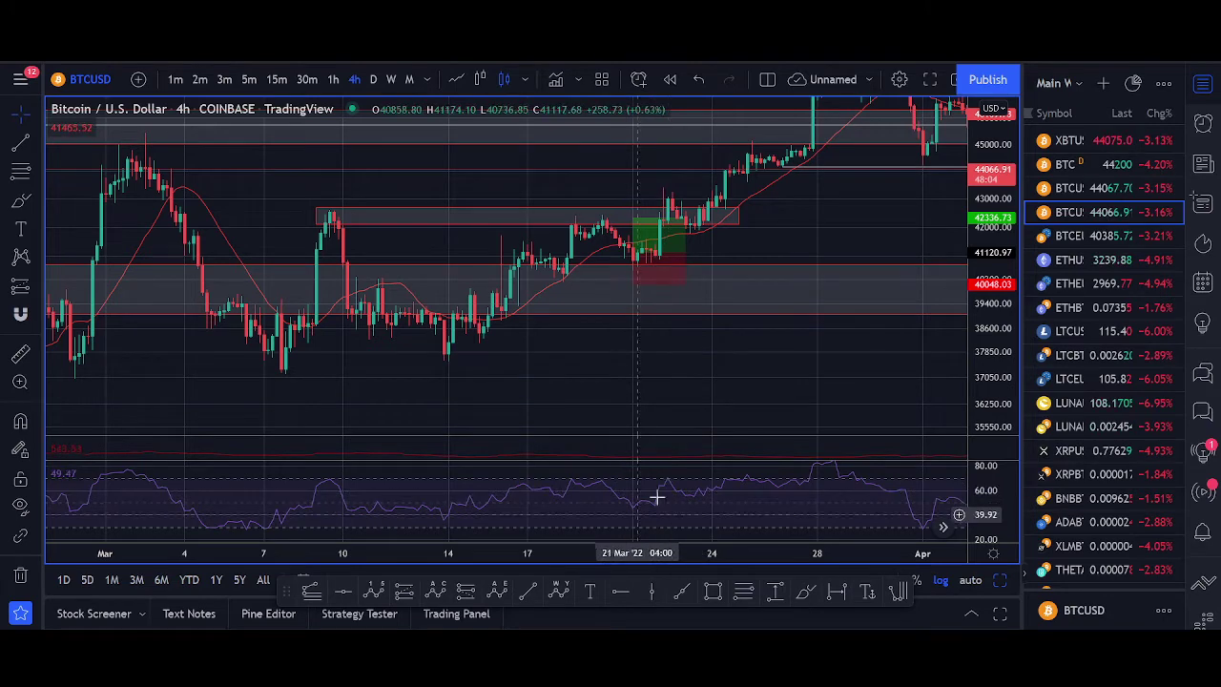
{"action": "scroll", "coordinate": [534, 505], "scroll_direction": "down", "scroll_amount": 3}
{"action": "scroll", "coordinate": [527, 515], "scroll_direction": "down", "scroll_amount": 1}
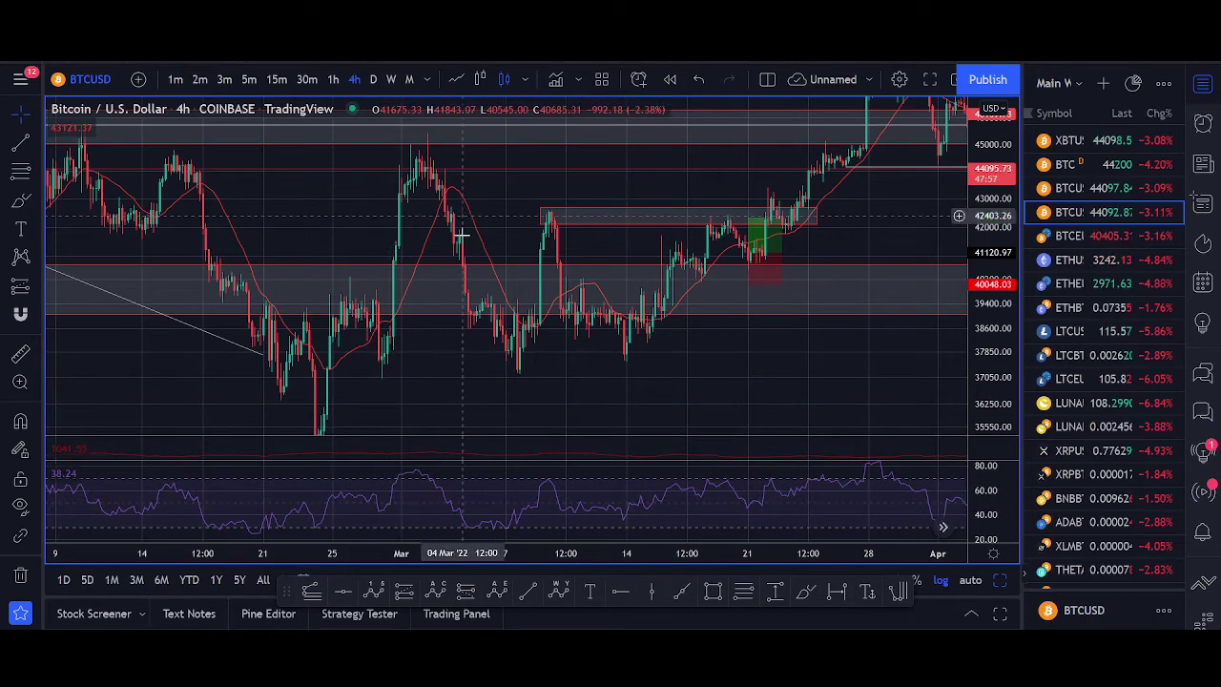
{"action": "scroll", "coordinate": [420, 409], "scroll_direction": "up", "scroll_amount": 4}
{"action": "scroll", "coordinate": [761, 387], "scroll_direction": "up", "scroll_amount": 4}
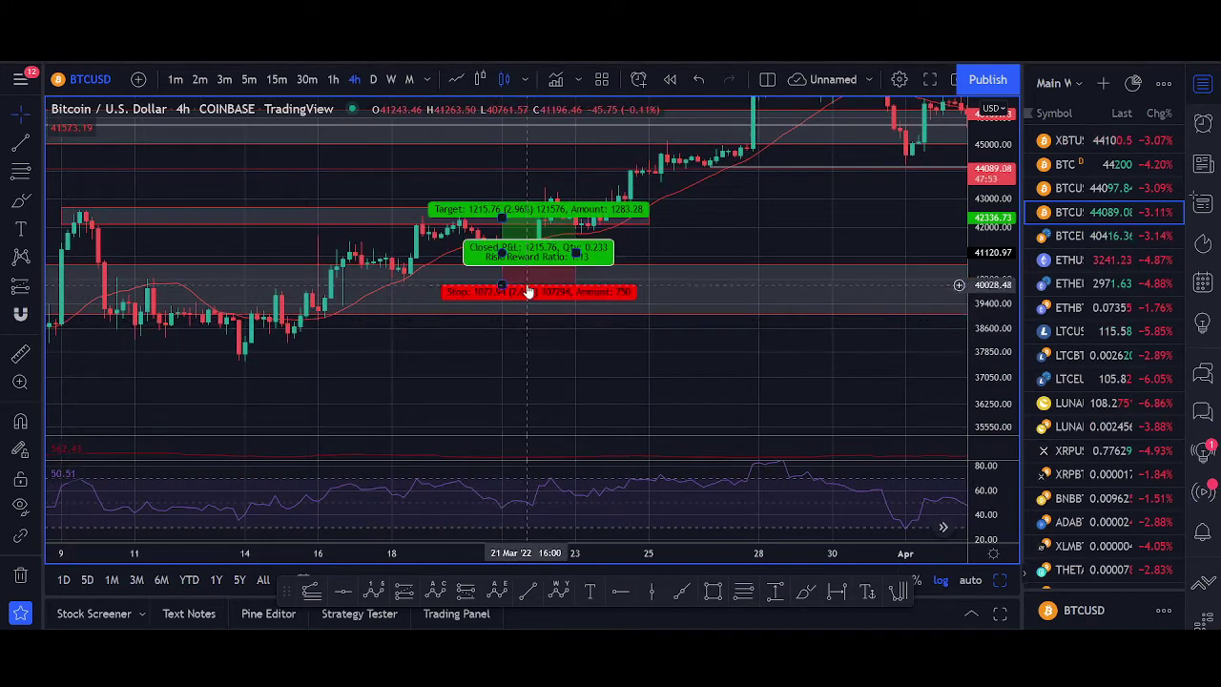
{"action": "scroll", "coordinate": [624, 368], "scroll_direction": "down", "scroll_amount": 3}
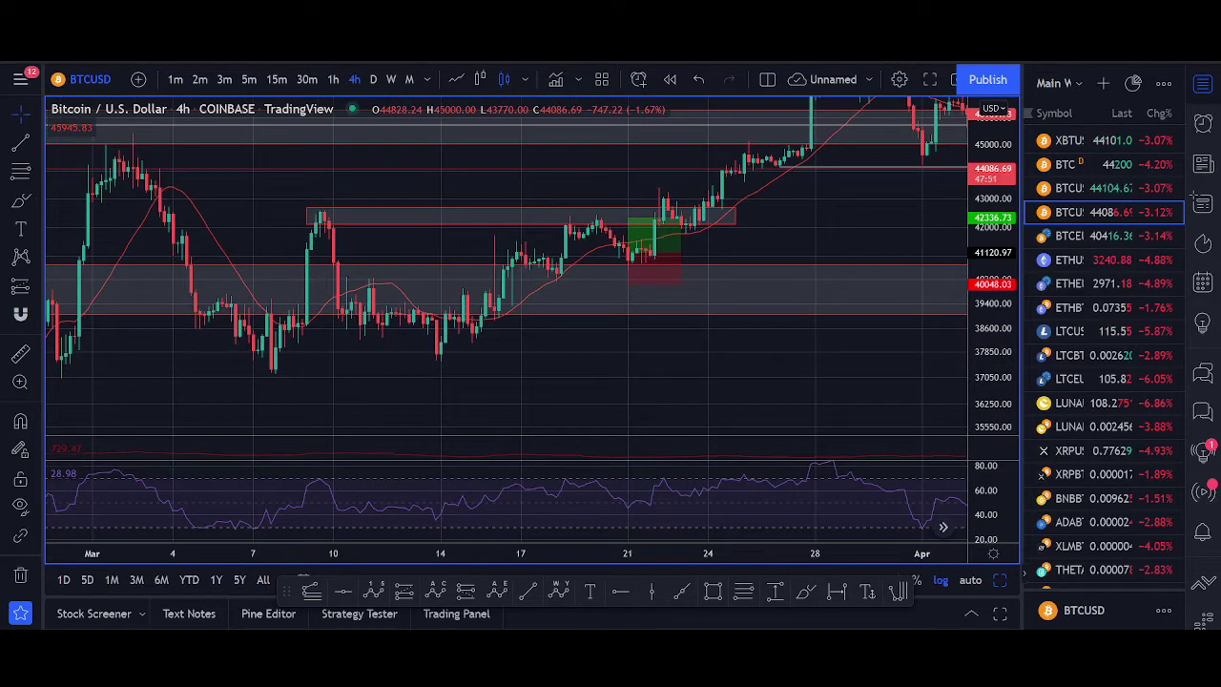
Step: Bring the checklist note over the chart and review its Exchange and Software entries, highlighting Binance/Bybit and Tradingview
{"action": "left_click_drag", "start_coordinate": [534, 629], "coordinate": [521, 200]}
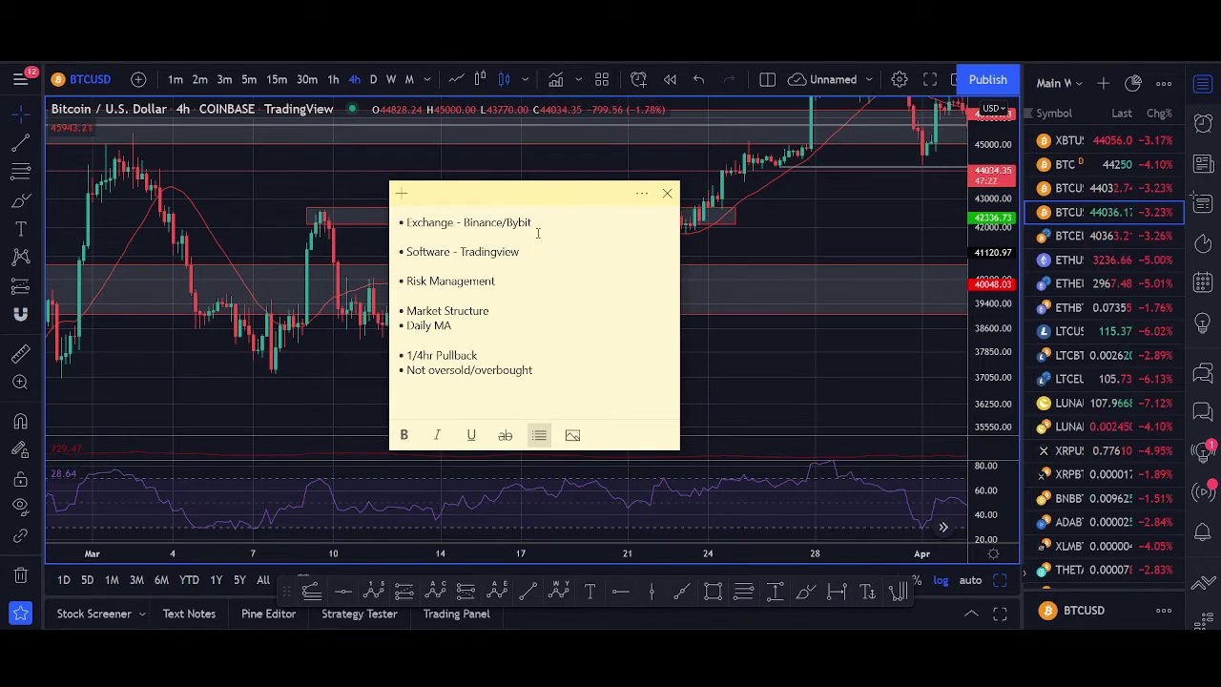
{"action": "left_click_drag", "start_coordinate": [538, 227], "coordinate": [456, 230]}
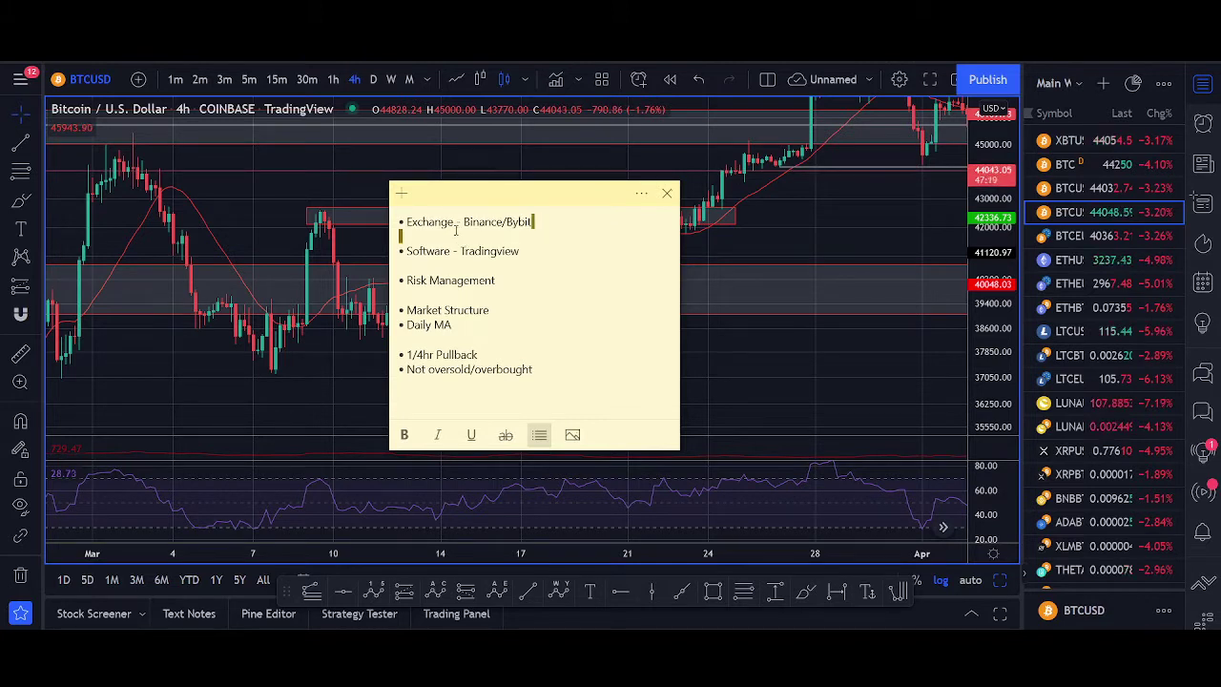
{"action": "left_click_drag", "start_coordinate": [520, 251], "coordinate": [452, 251]}
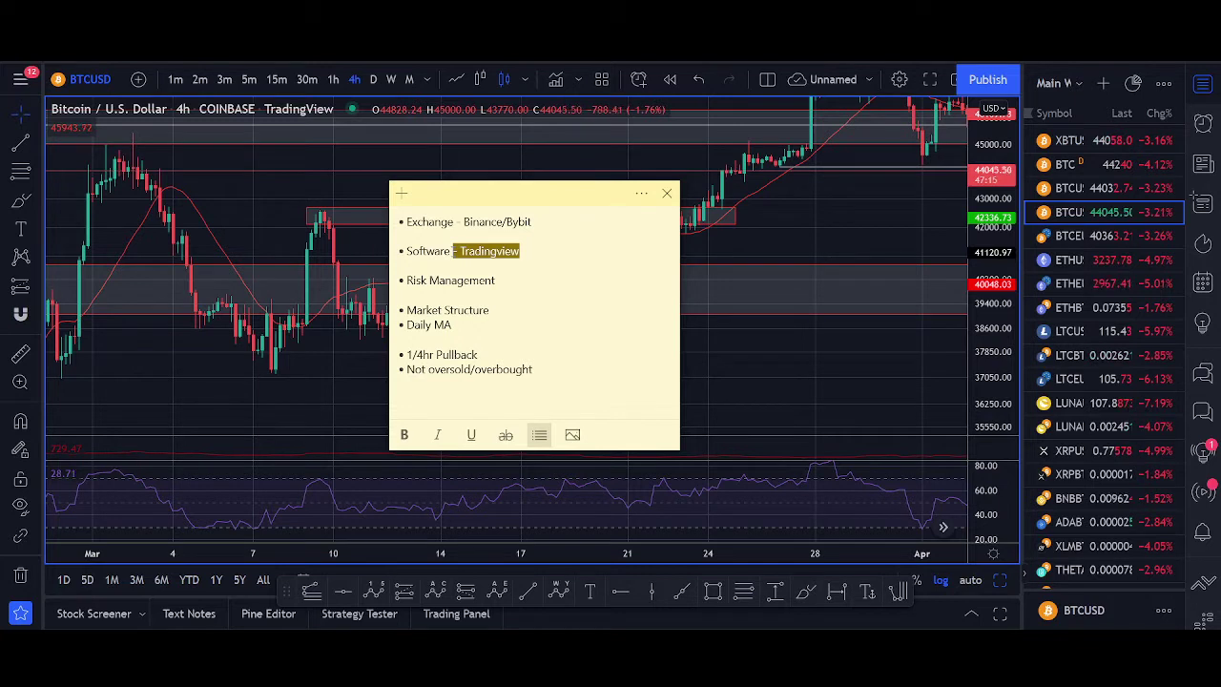
{"action": "left_click_drag", "start_coordinate": [499, 223], "coordinate": [472, 223]}
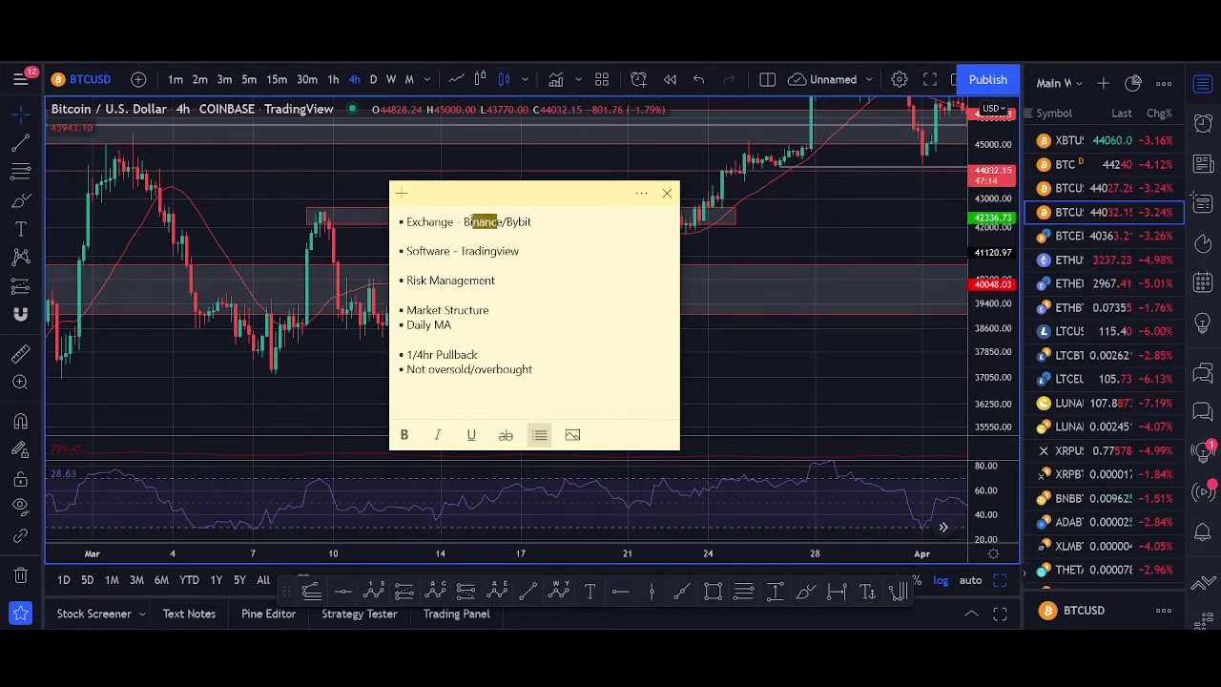
{"action": "left_click", "coordinate": [507, 242]}
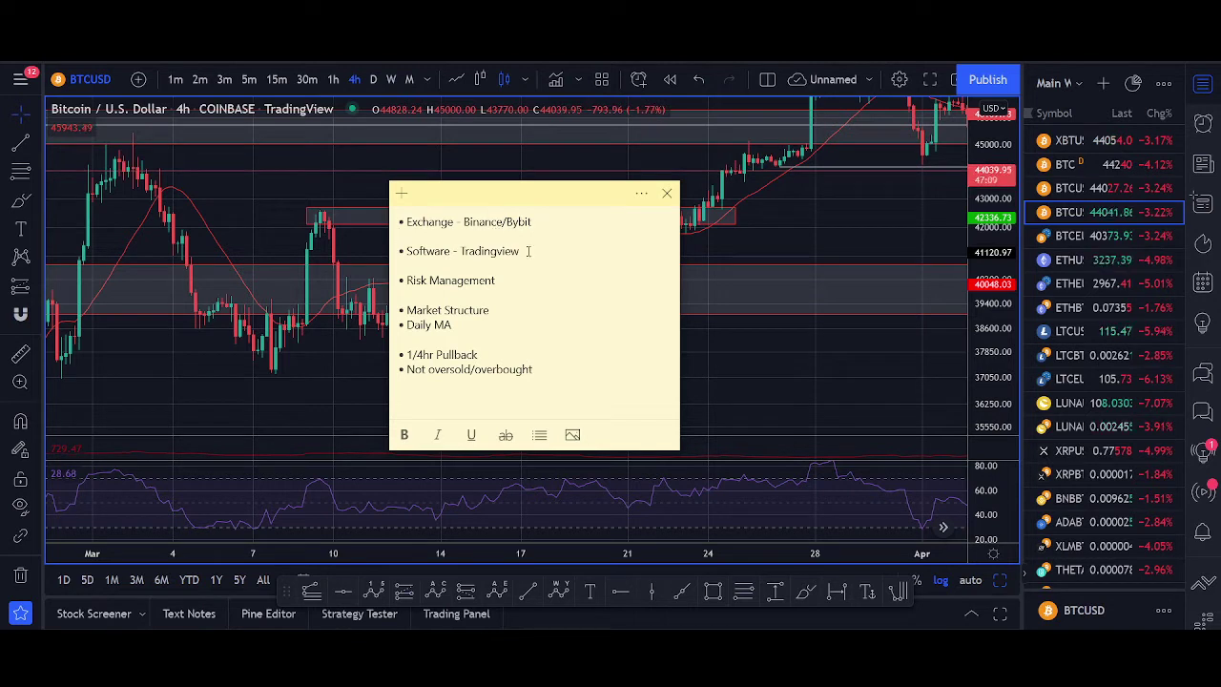
{"action": "left_click_drag", "start_coordinate": [521, 251], "coordinate": [477, 250]}
{"action": "left_click", "coordinate": [511, 252]}
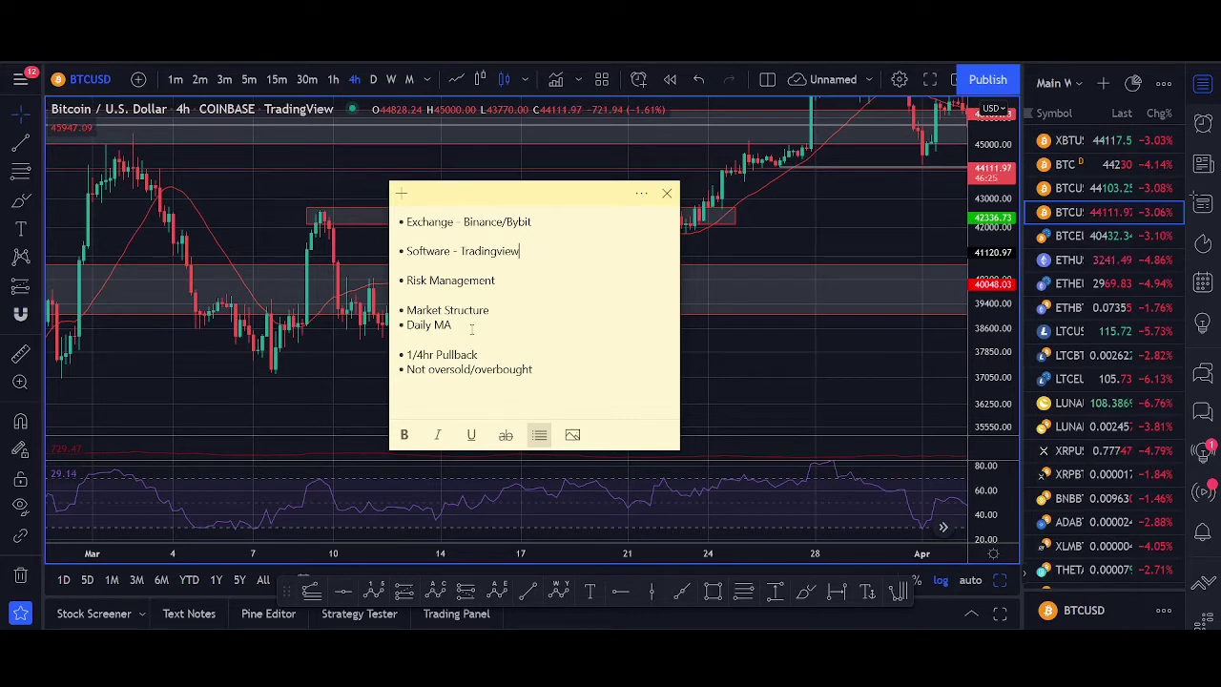
Step: Highlight the Daily MA entry in the checklist note and move the note off the chart
{"action": "left_click_drag", "start_coordinate": [453, 326], "coordinate": [406, 325]}
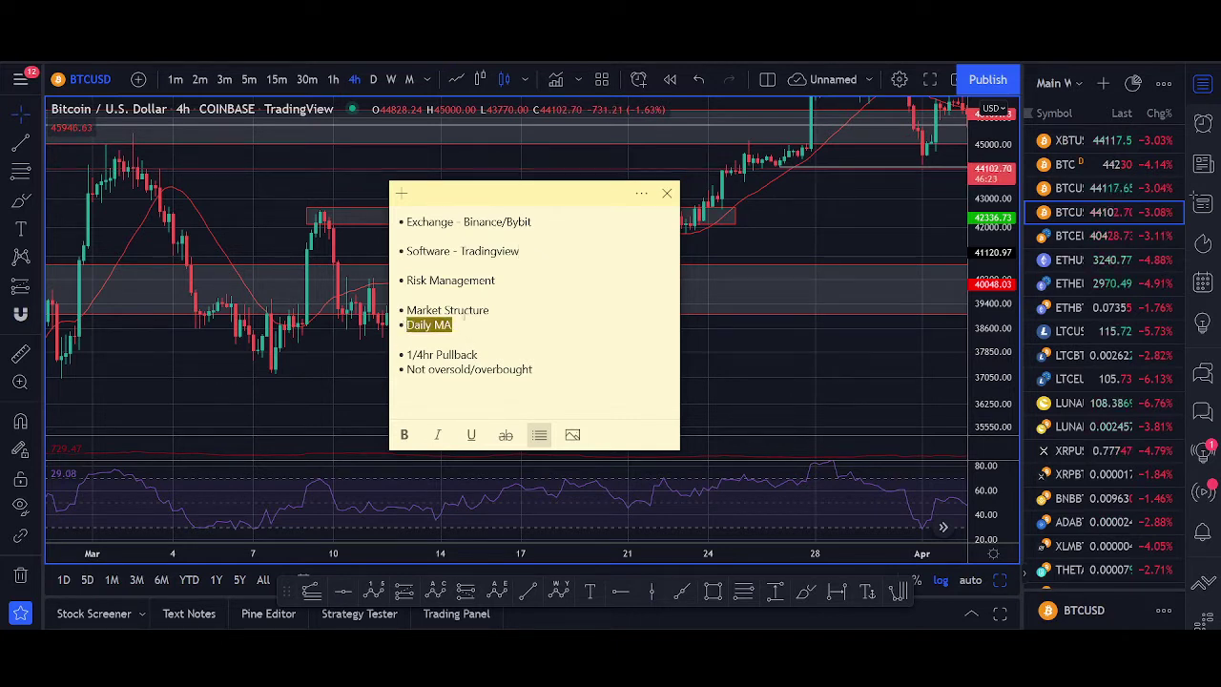
{"action": "left_click", "coordinate": [482, 310]}
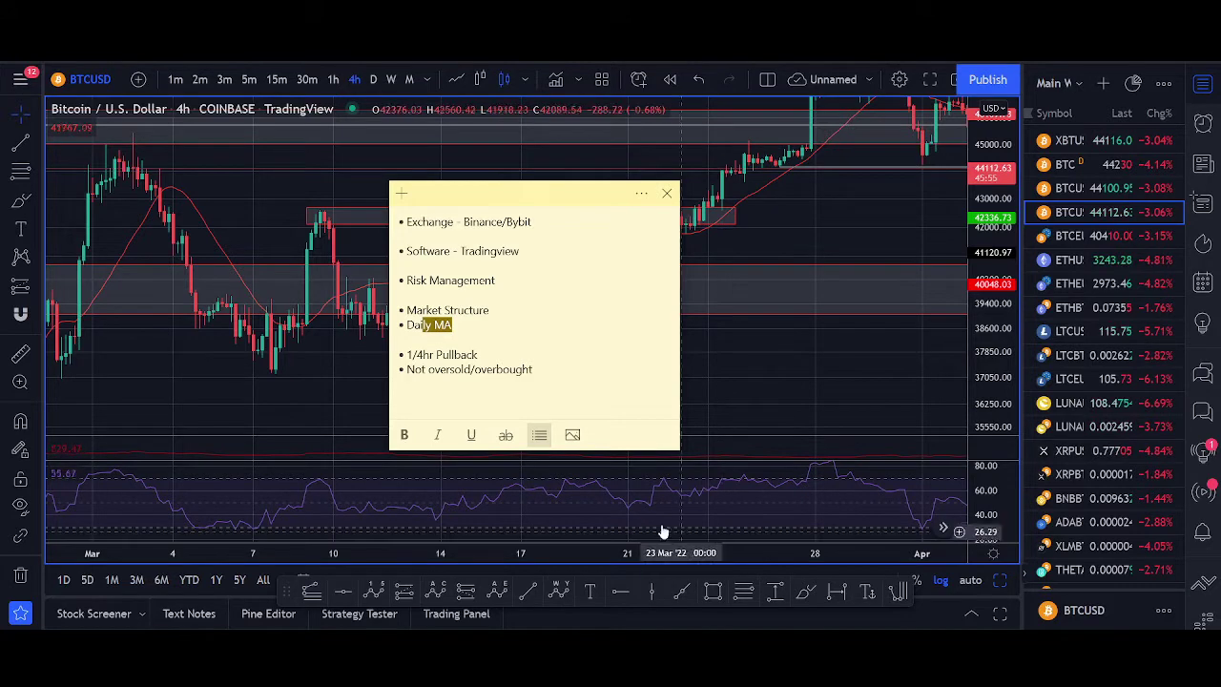
{"action": "left_click_drag", "start_coordinate": [493, 201], "coordinate": [1220, 197]}
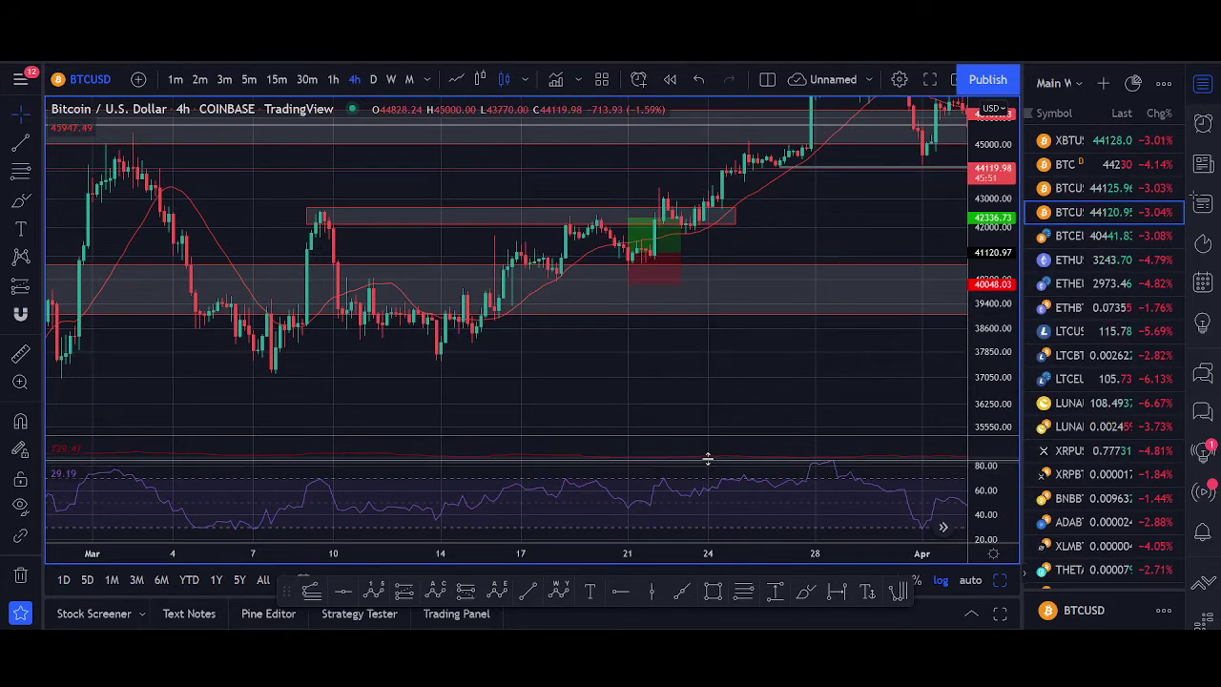
Step: Remove the RSI indicator from the 4-hour Bitcoin chart and maximize the 1-hour chart
{"action": "left_click_drag", "start_coordinate": [707, 459], "coordinate": [700, 502]}
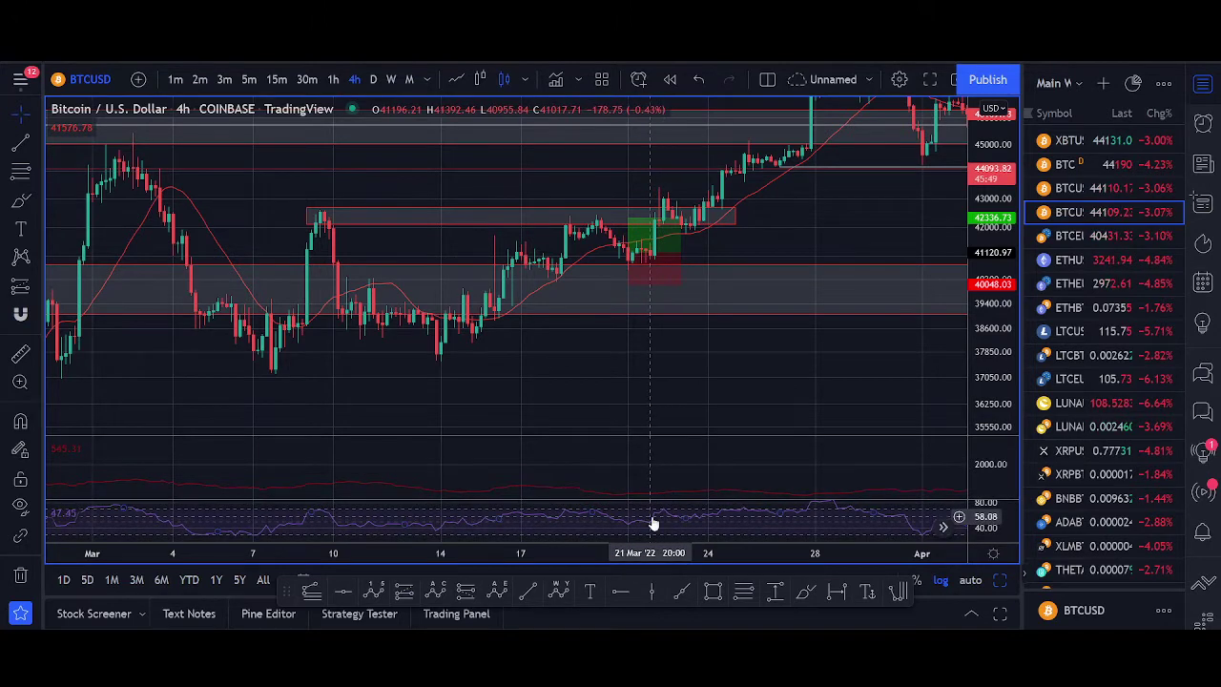
{"action": "key", "text": "Delete"}
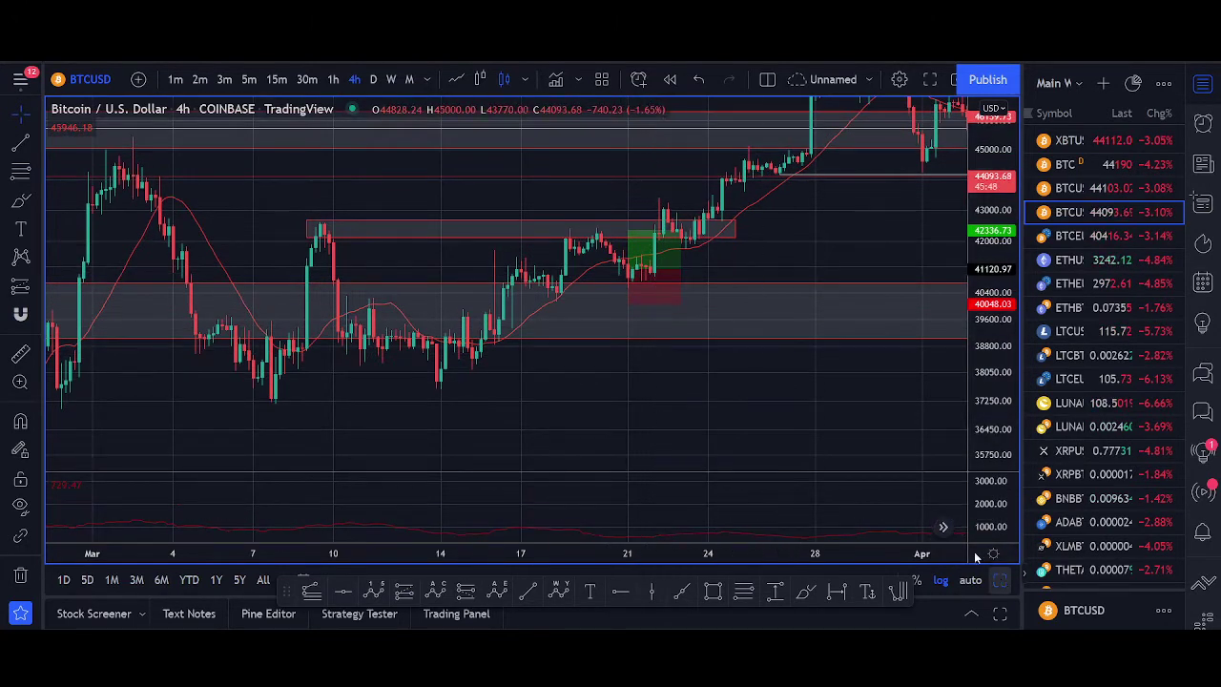
{"action": "left_click", "coordinate": [999, 579]}
{"action": "left_click", "coordinate": [376, 303]}
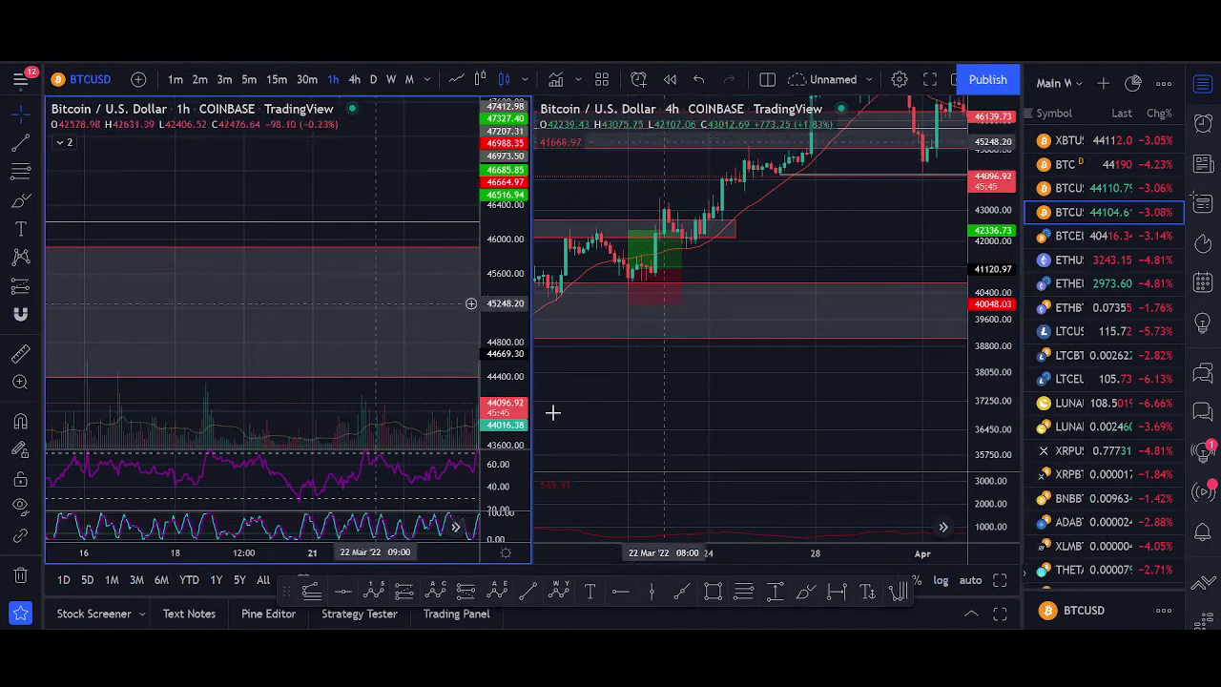
{"action": "left_click", "coordinate": [1000, 580]}
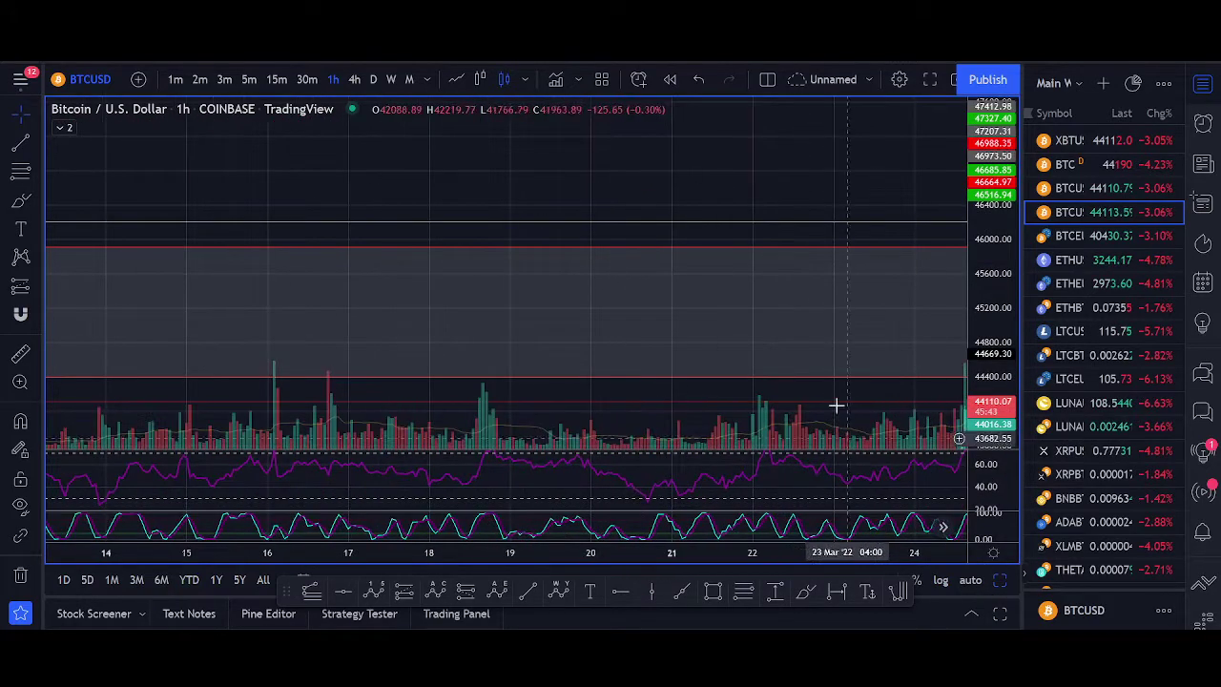
Step: Auto-fit the 1-hour chart's price scale and frame the price action from late March to 6 April with the April long position
{"action": "left_click", "coordinate": [970, 580]}
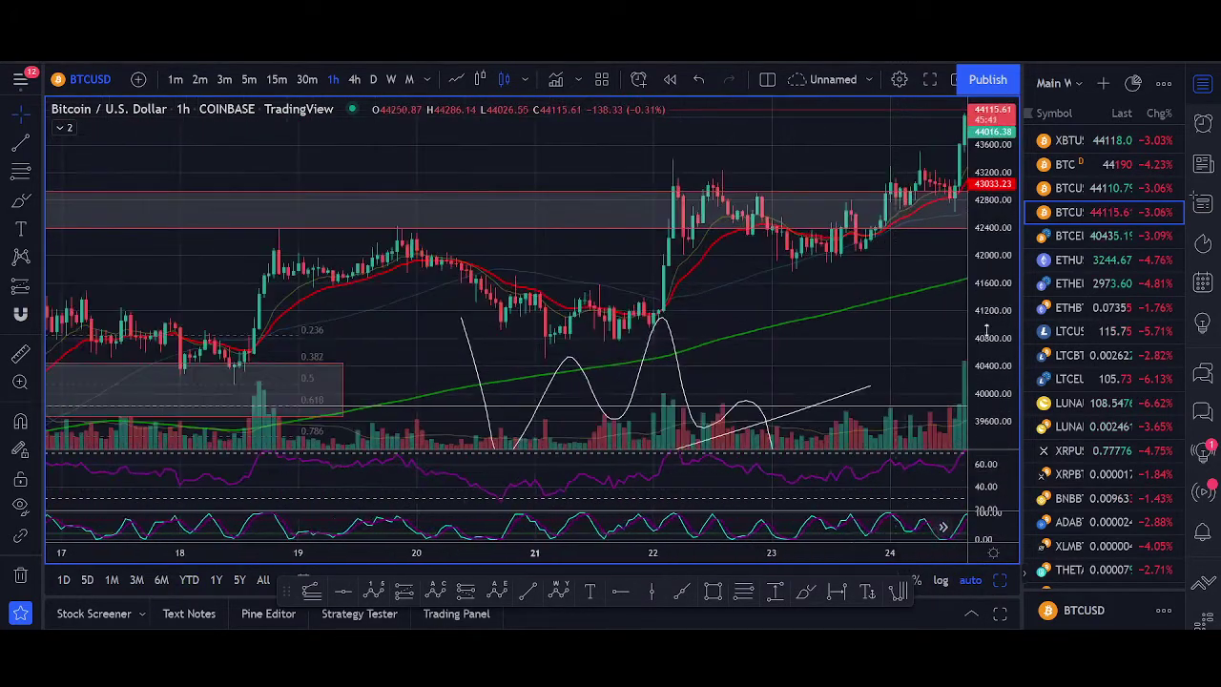
{"action": "left_click_drag", "start_coordinate": [986, 330], "coordinate": [986, 373]}
{"action": "scroll", "coordinate": [926, 353], "scroll_direction": "down", "scroll_amount": 5}
{"action": "left_click_drag", "start_coordinate": [926, 316], "coordinate": [328, 374]}
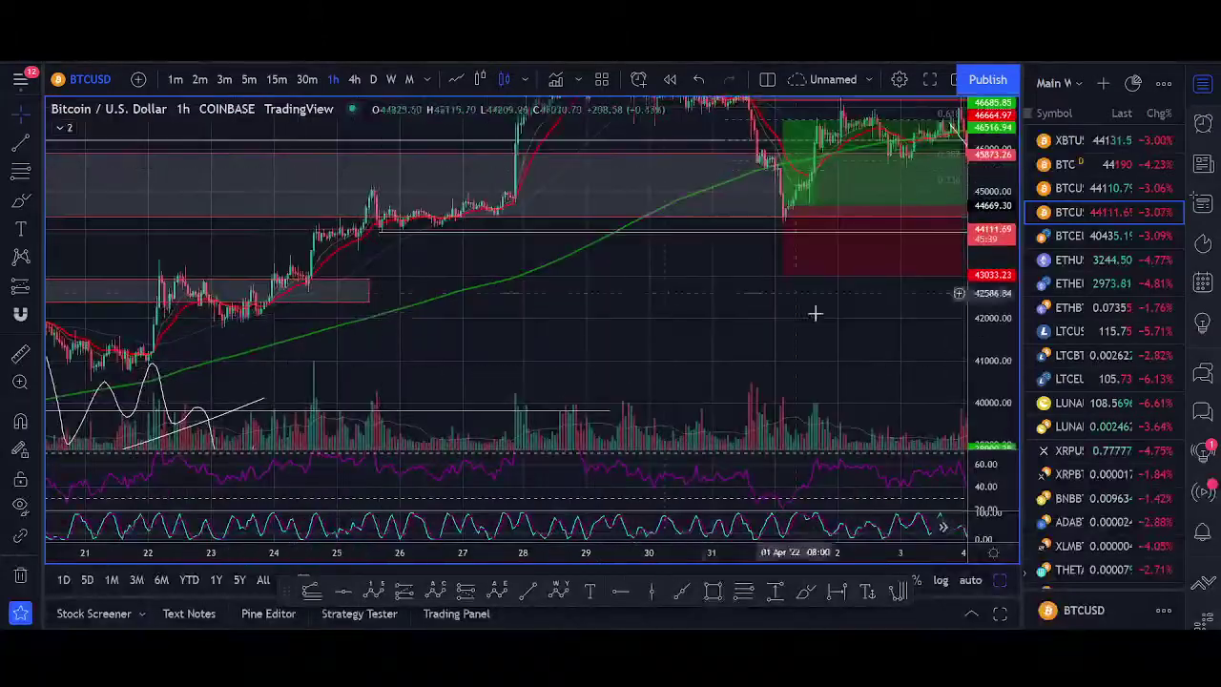
{"action": "scroll", "coordinate": [815, 313], "scroll_direction": "down", "scroll_amount": 5}
{"action": "left_click_drag", "start_coordinate": [796, 333], "coordinate": [430, 390]}
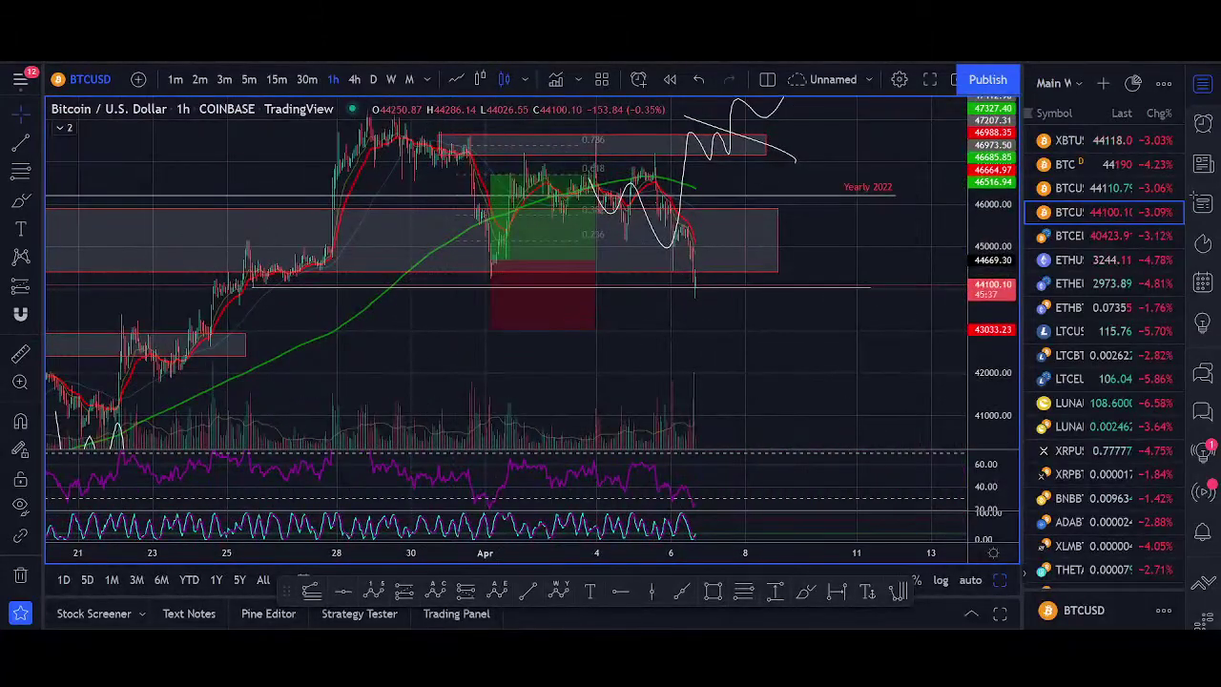
Step: Load the ETHUSD chart and frame its 1-hour price action from 16 to 29 March around the 3,000 zone
{"action": "left_click", "coordinate": [1097, 259]}
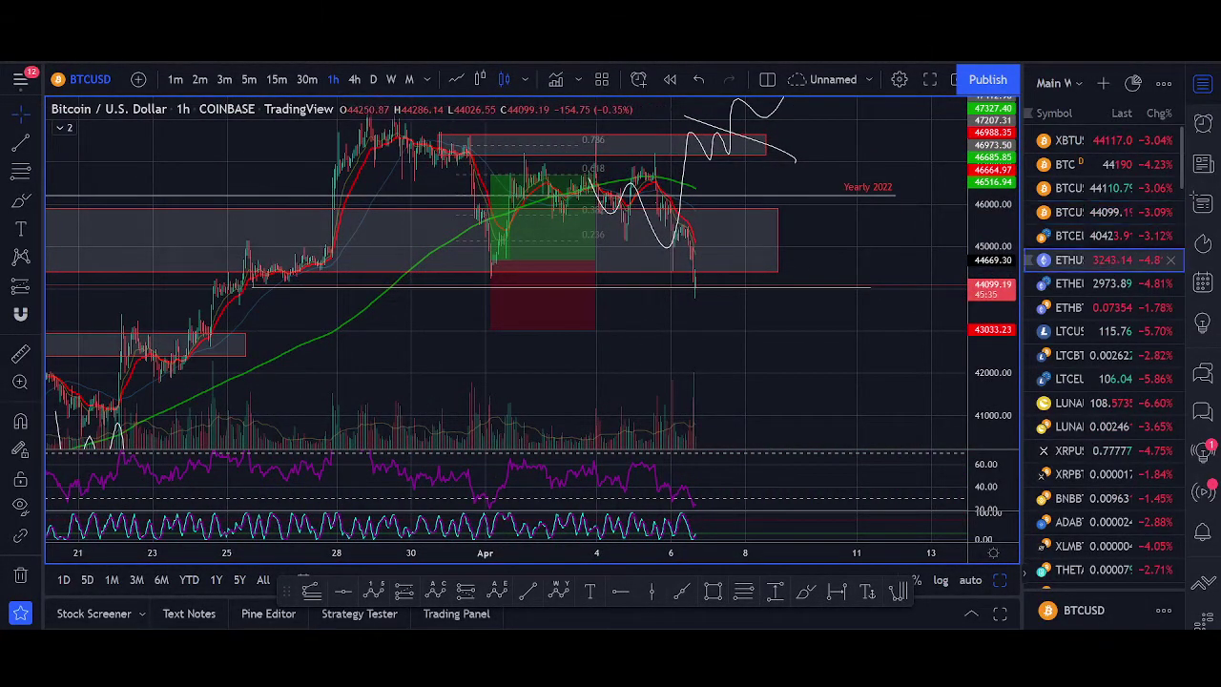
{"action": "scroll", "coordinate": [742, 351], "scroll_direction": "down", "scroll_amount": 6}
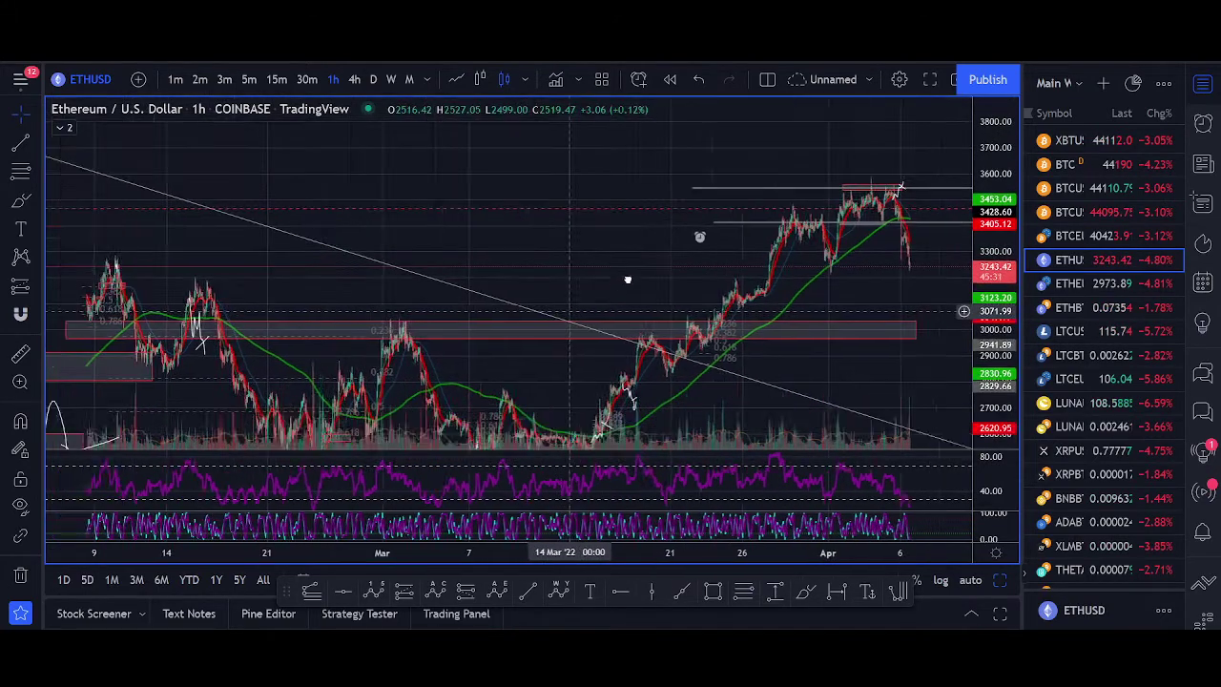
{"action": "left_click_drag", "start_coordinate": [628, 279], "coordinate": [723, 233]}
{"action": "scroll", "coordinate": [835, 333], "scroll_direction": "up", "scroll_amount": 10}
{"action": "left_click_drag", "start_coordinate": [992, 368], "coordinate": [992, 244]}
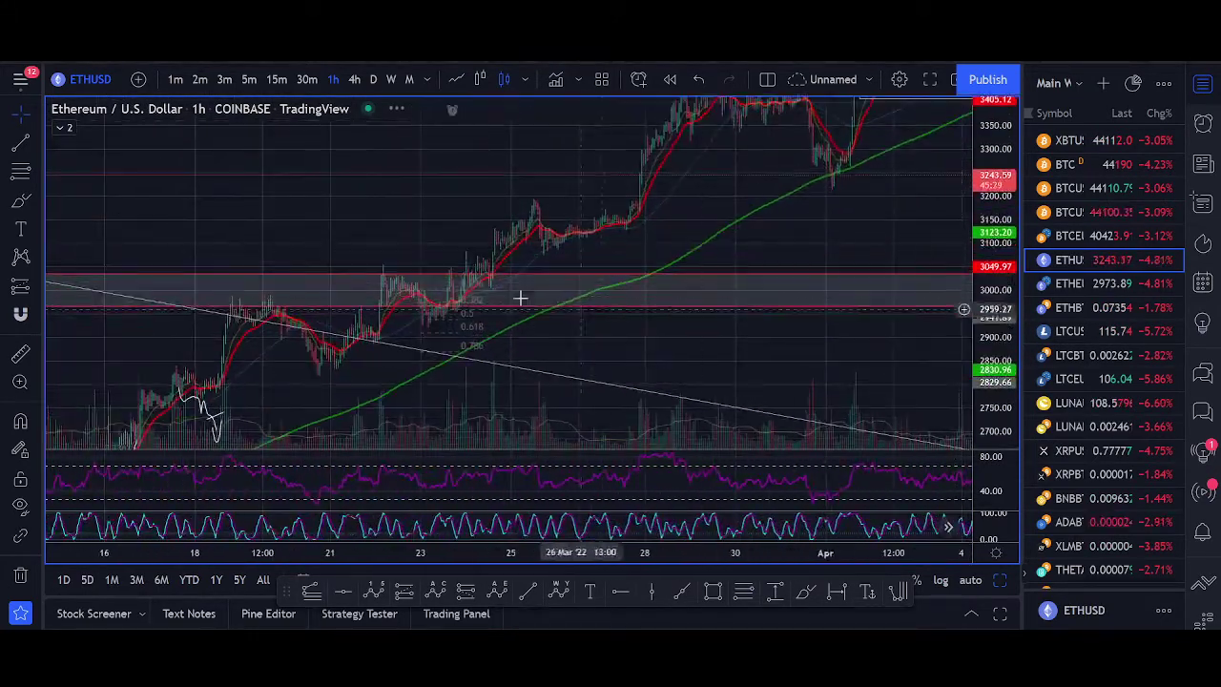
{"action": "scroll", "coordinate": [521, 297], "scroll_direction": "up", "scroll_amount": 4}
{"action": "left_click_drag", "start_coordinate": [242, 234], "coordinate": [602, 183]}
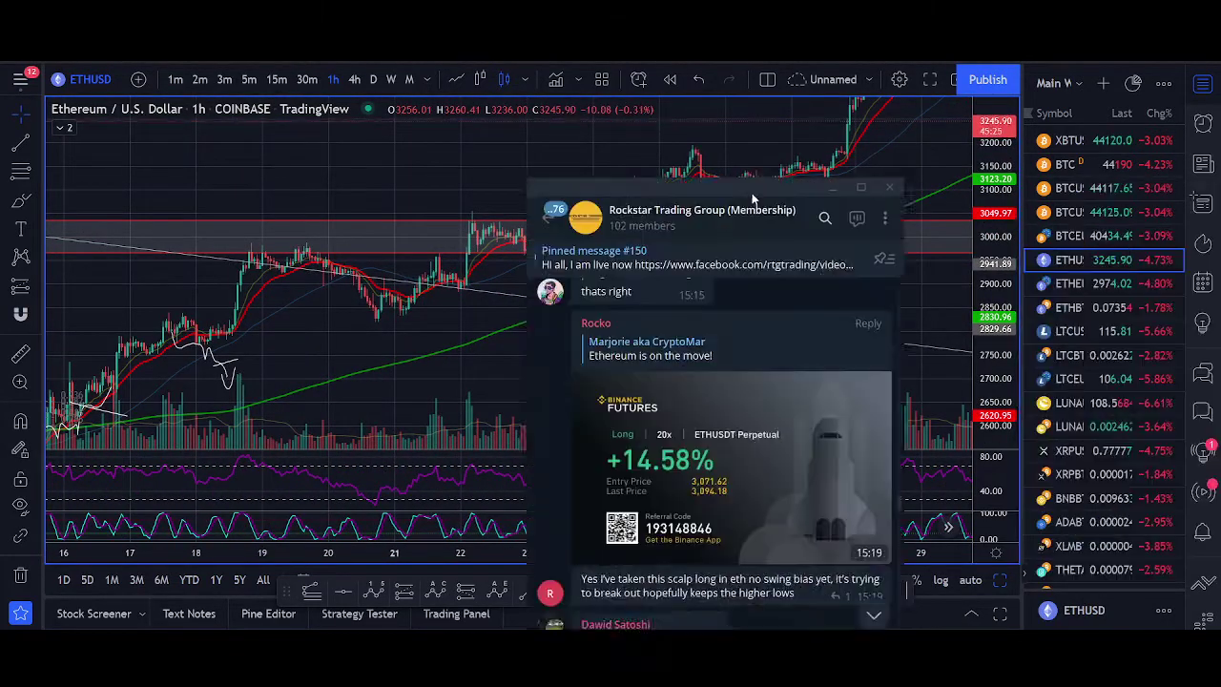
Step: Bring the Rockstar Trading Group chat over the chart and review the 24 March ETHUSDT scalp long post
{"action": "left_click_drag", "start_coordinate": [755, 199], "coordinate": [556, 125]}
{"action": "scroll", "coordinate": [596, 363], "scroll_direction": "down", "scroll_amount": 2}
{"action": "scroll", "coordinate": [613, 402], "scroll_direction": "up", "scroll_amount": 3}
{"action": "scroll", "coordinate": [612, 402], "scroll_direction": "down", "scroll_amount": 3}
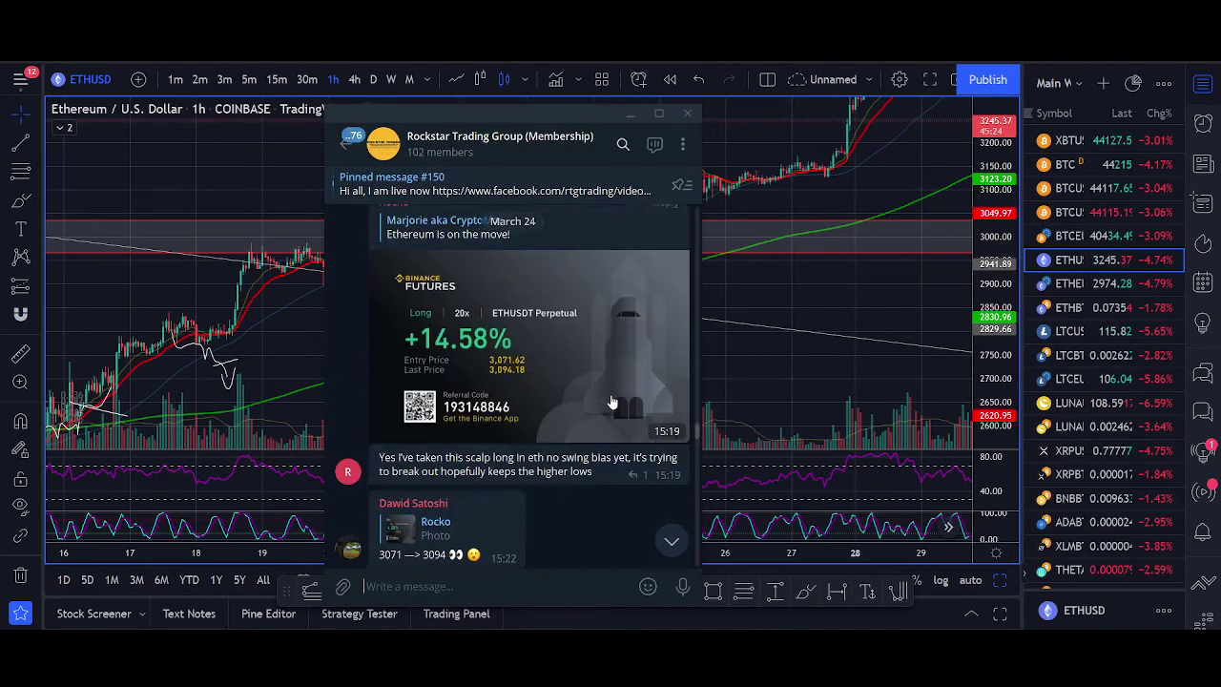
Step: Find the 24 March morning update about the ETH breakout in the group chat and view its 4-hour chart image enlarged
{"action": "scroll", "coordinate": [501, 487], "scroll_direction": "up", "scroll_amount": 5}
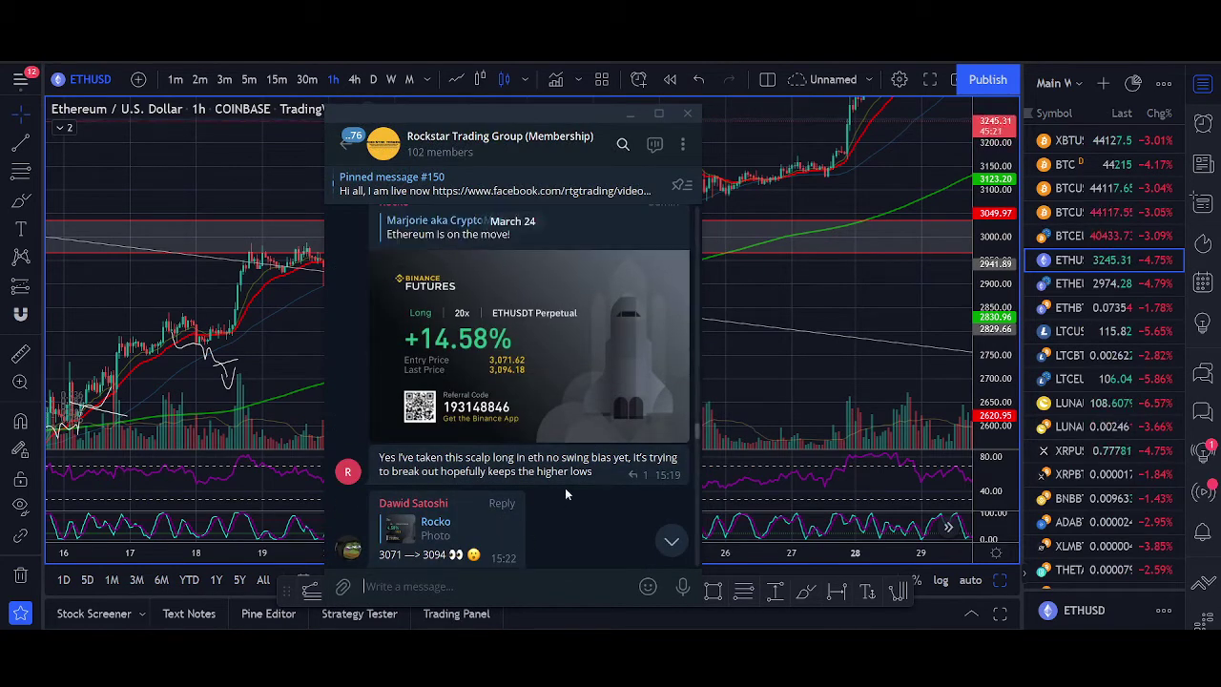
{"action": "scroll", "coordinate": [530, 276], "scroll_direction": "up", "scroll_amount": 5}
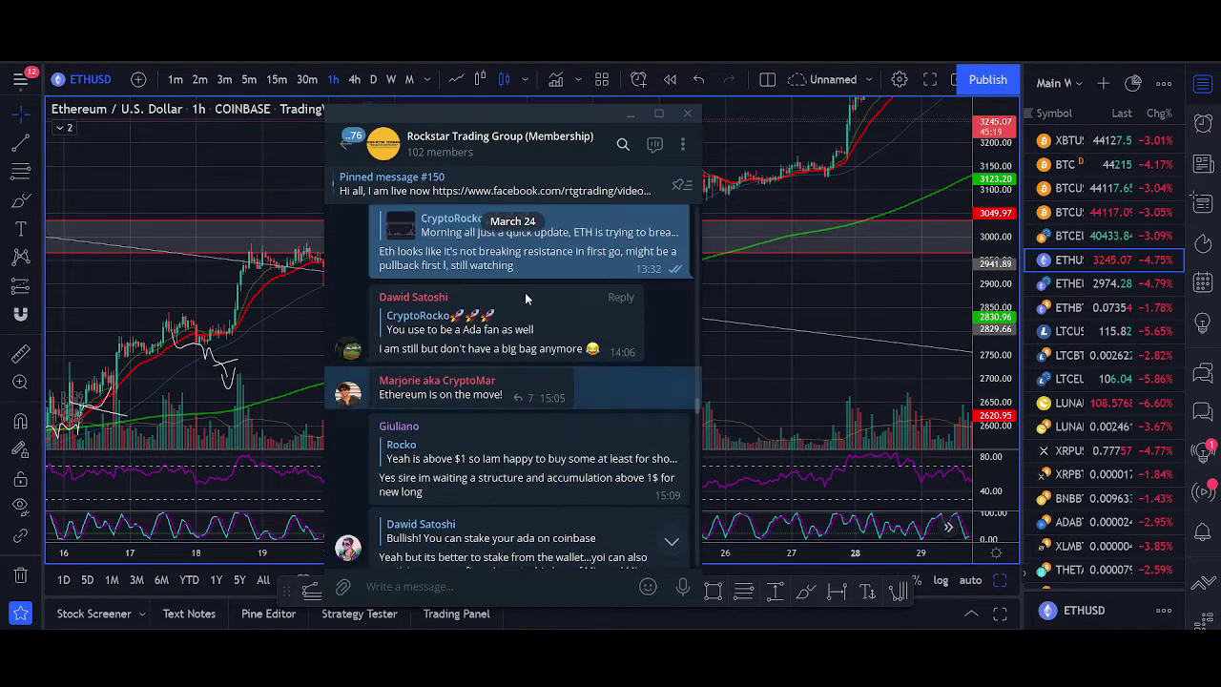
{"action": "scroll", "coordinate": [566, 403], "scroll_direction": "up", "scroll_amount": 5}
{"action": "scroll", "coordinate": [583, 390], "scroll_direction": "up", "scroll_amount": 10}
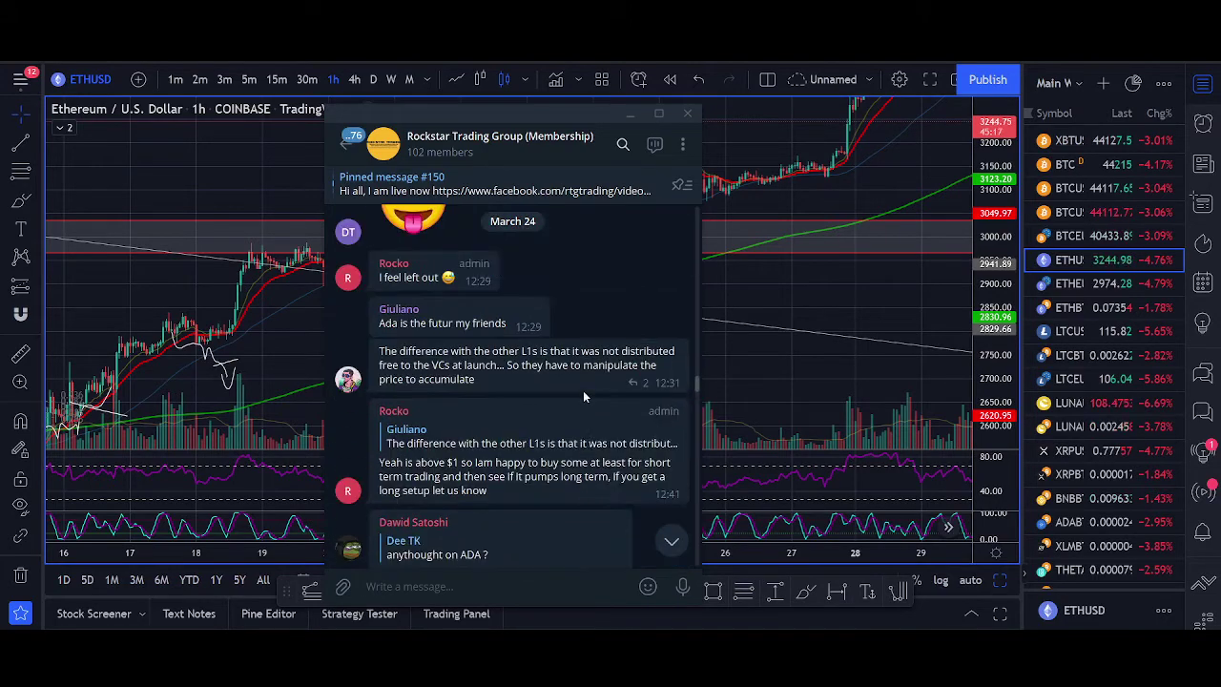
{"action": "scroll", "coordinate": [582, 394], "scroll_direction": "down", "scroll_amount": 15}
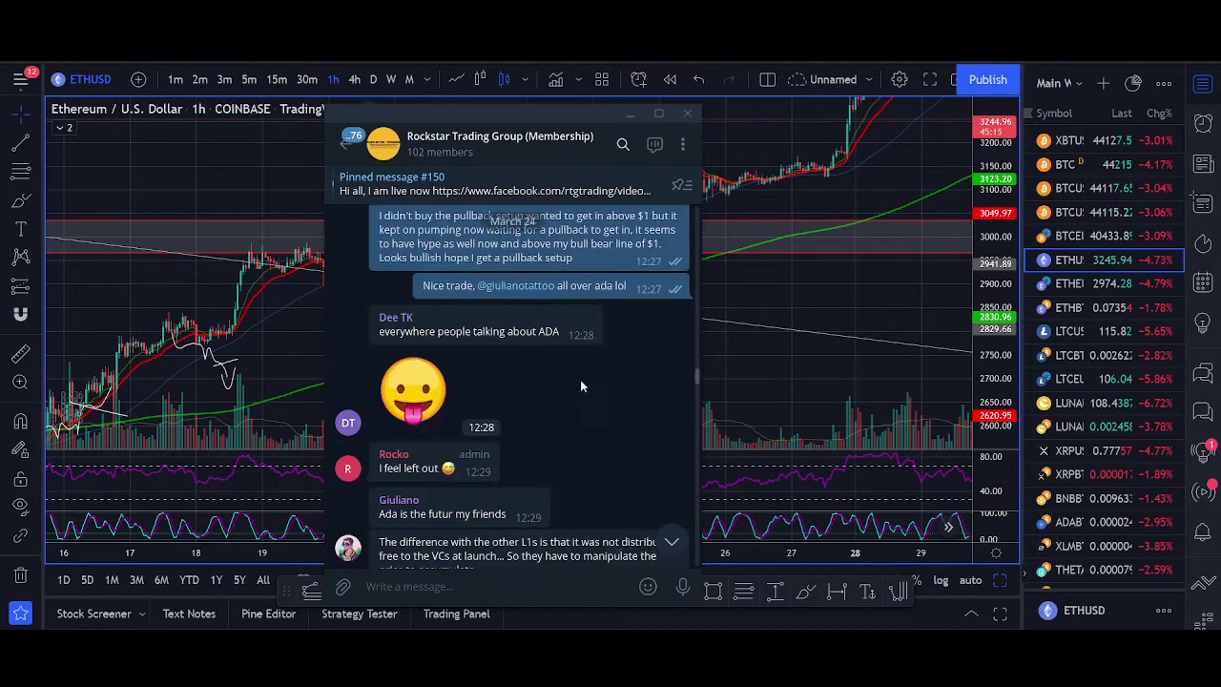
{"action": "scroll", "coordinate": [558, 420], "scroll_direction": "up", "scroll_amount": 3}
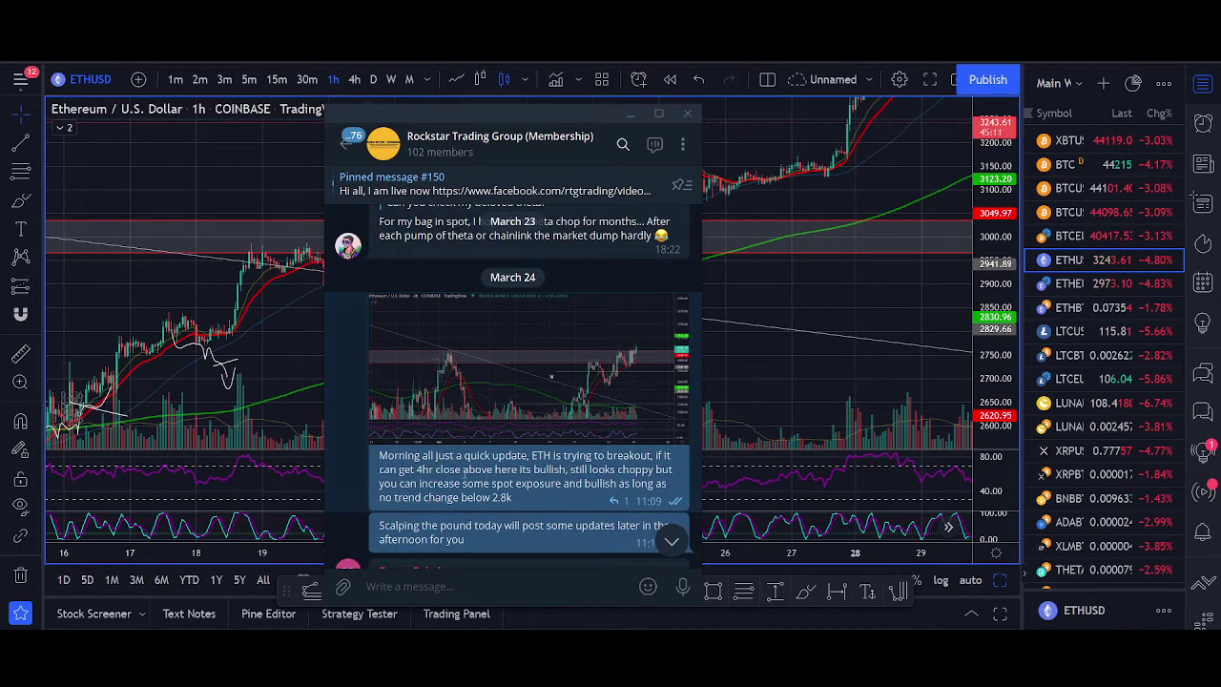
{"action": "left_click", "coordinate": [592, 402]}
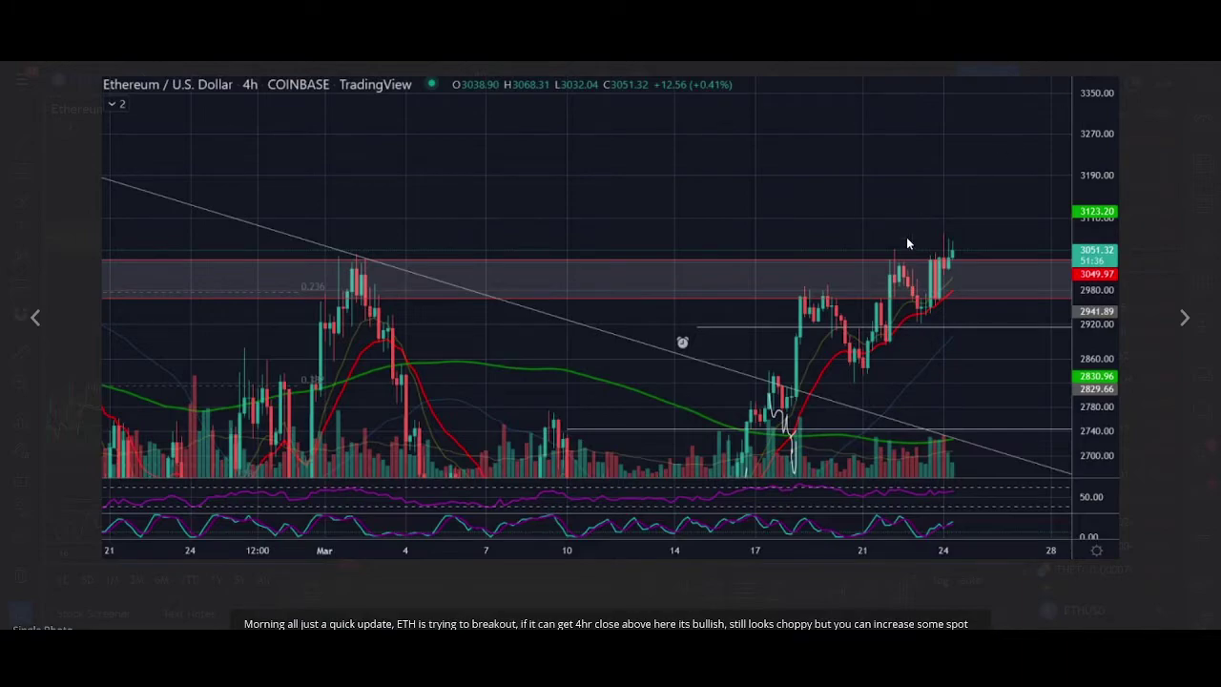
{"action": "key", "text": "Escape"}
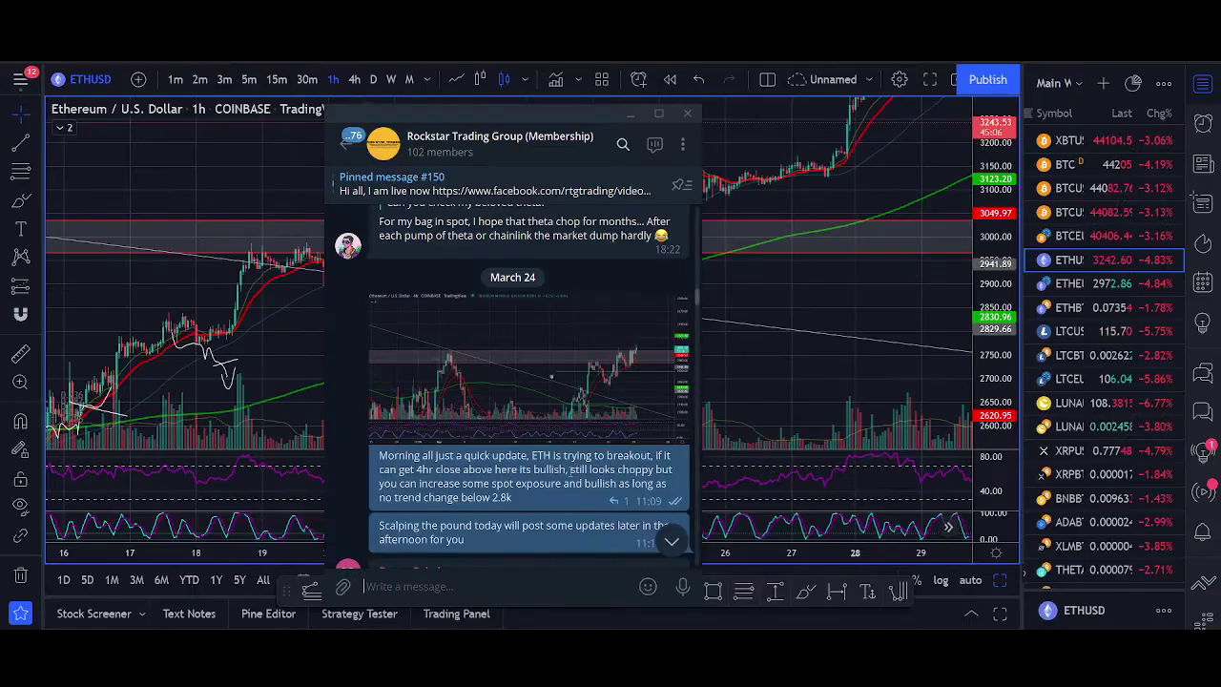
Step: Review the follow-up posts on the ETH long, highlight the "Taking half off here guys" message and move the chat off the chart
{"action": "scroll", "coordinate": [670, 537], "scroll_direction": "down", "scroll_amount": 10}
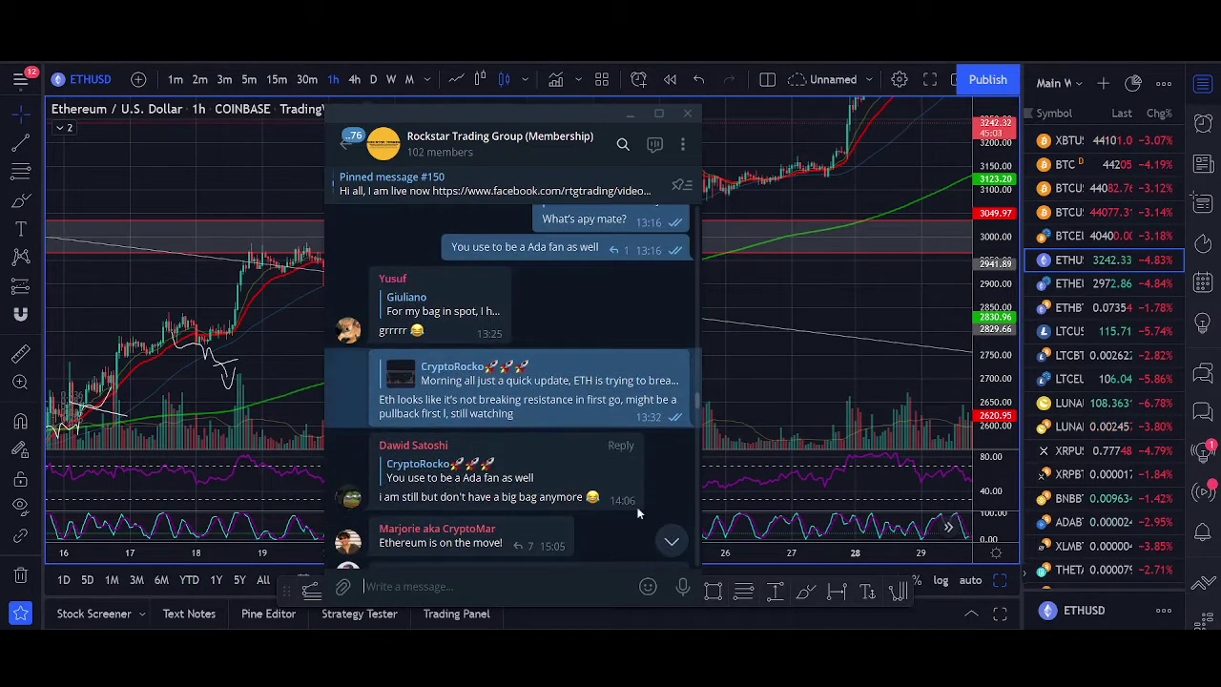
{"action": "scroll", "coordinate": [645, 511], "scroll_direction": "down", "scroll_amount": 5}
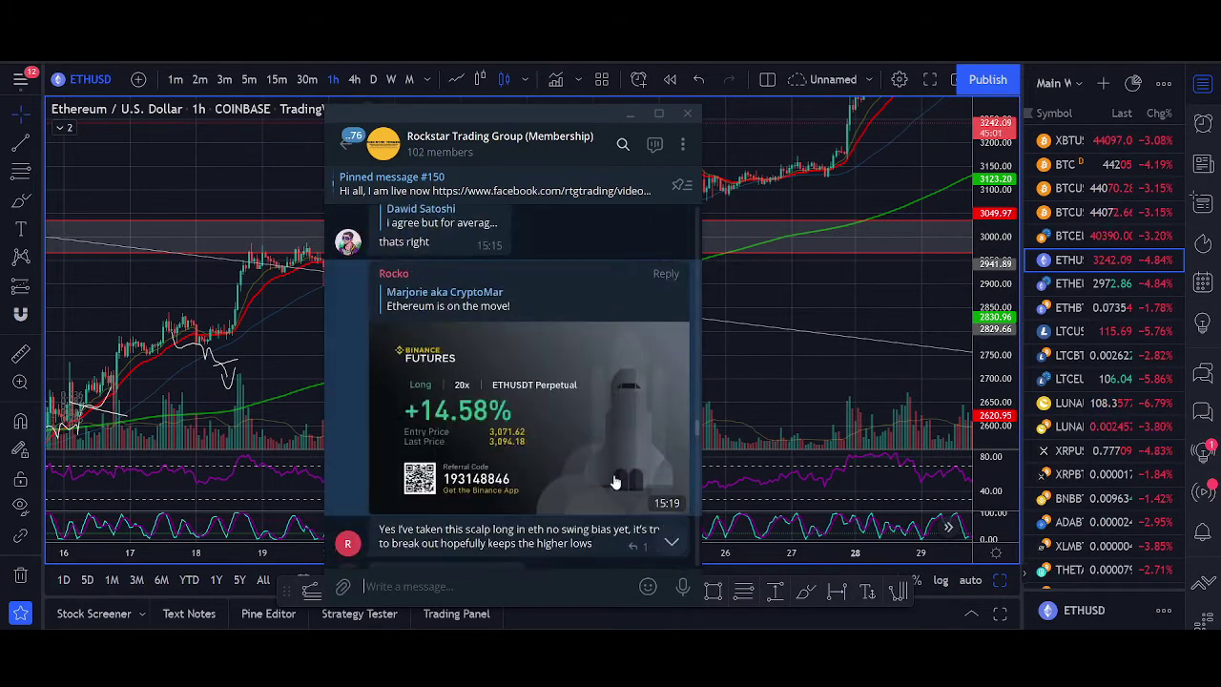
{"action": "scroll", "coordinate": [614, 486], "scroll_direction": "down", "scroll_amount": 15}
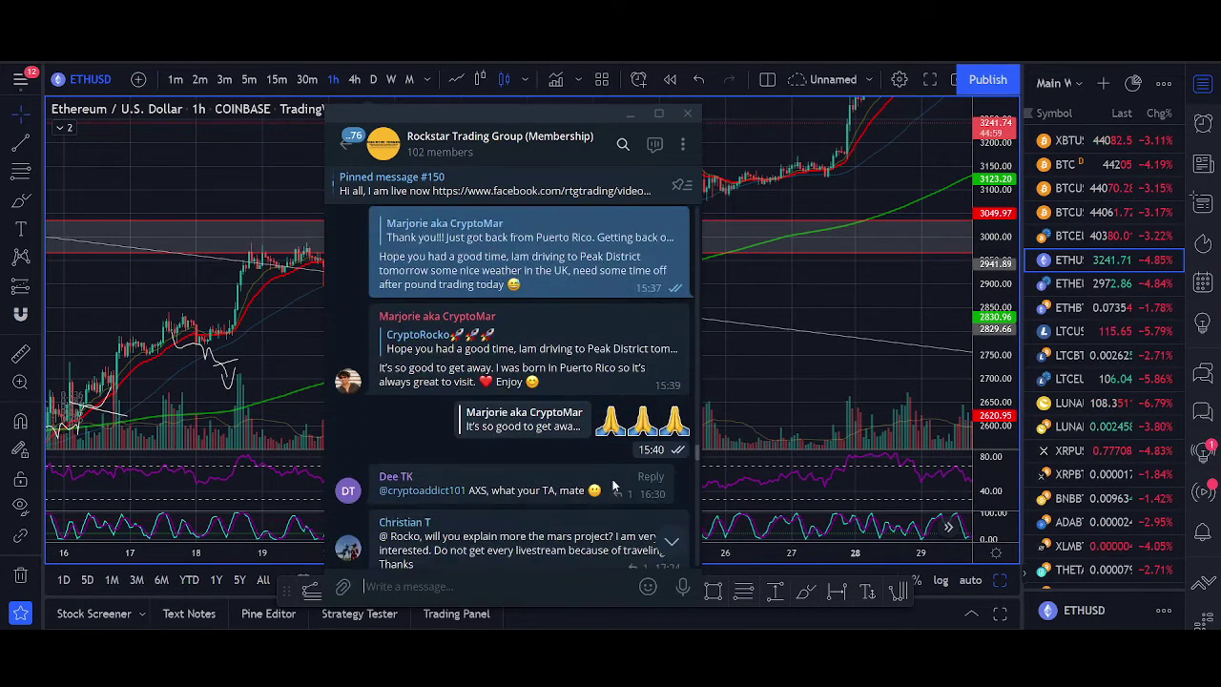
{"action": "scroll", "coordinate": [614, 486], "scroll_direction": "up", "scroll_amount": 10}
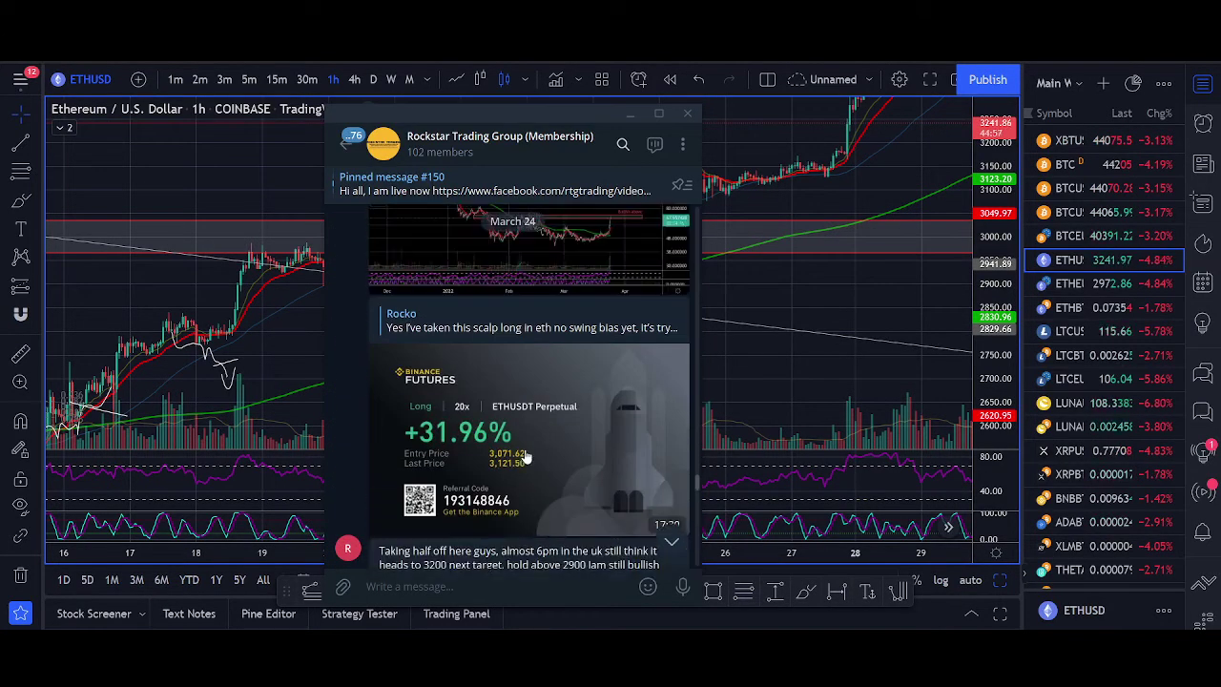
{"action": "left_click_drag", "start_coordinate": [400, 549], "coordinate": [660, 559]}
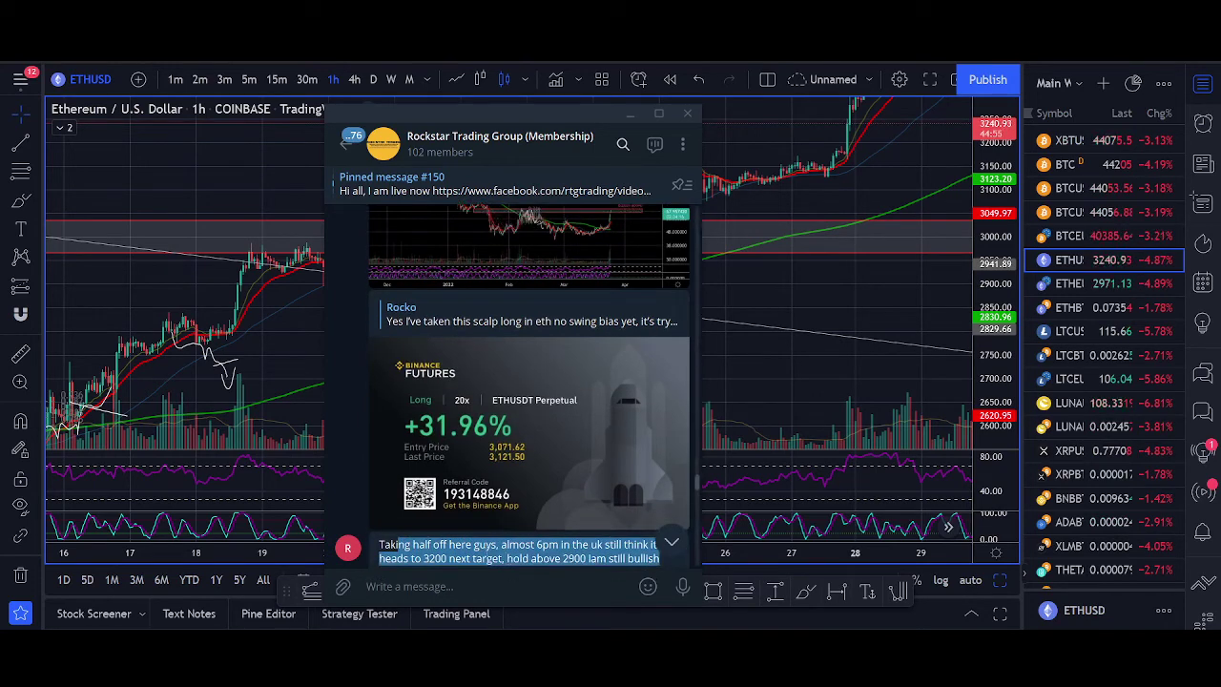
{"action": "left_click_drag", "start_coordinate": [506, 114], "coordinate": [1220, 120]}
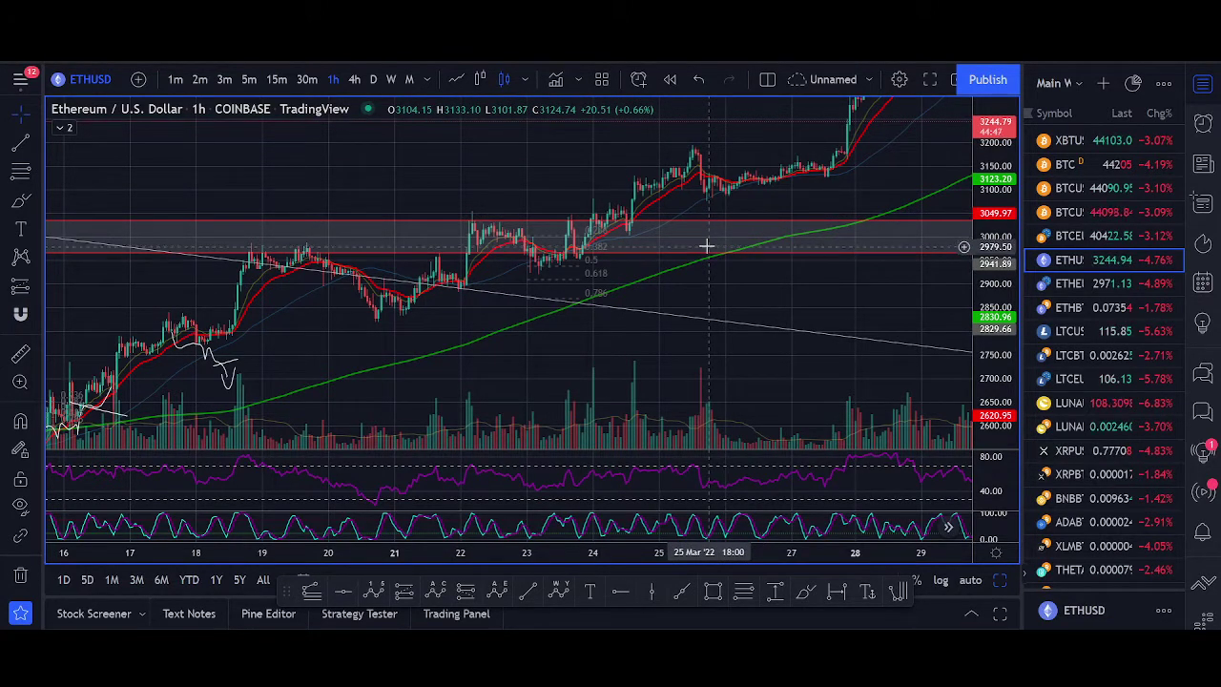
Step: Switch the Ethereum chart to the 4-hour timeframe and frame the price action from March to early April
{"action": "left_click", "coordinate": [354, 80]}
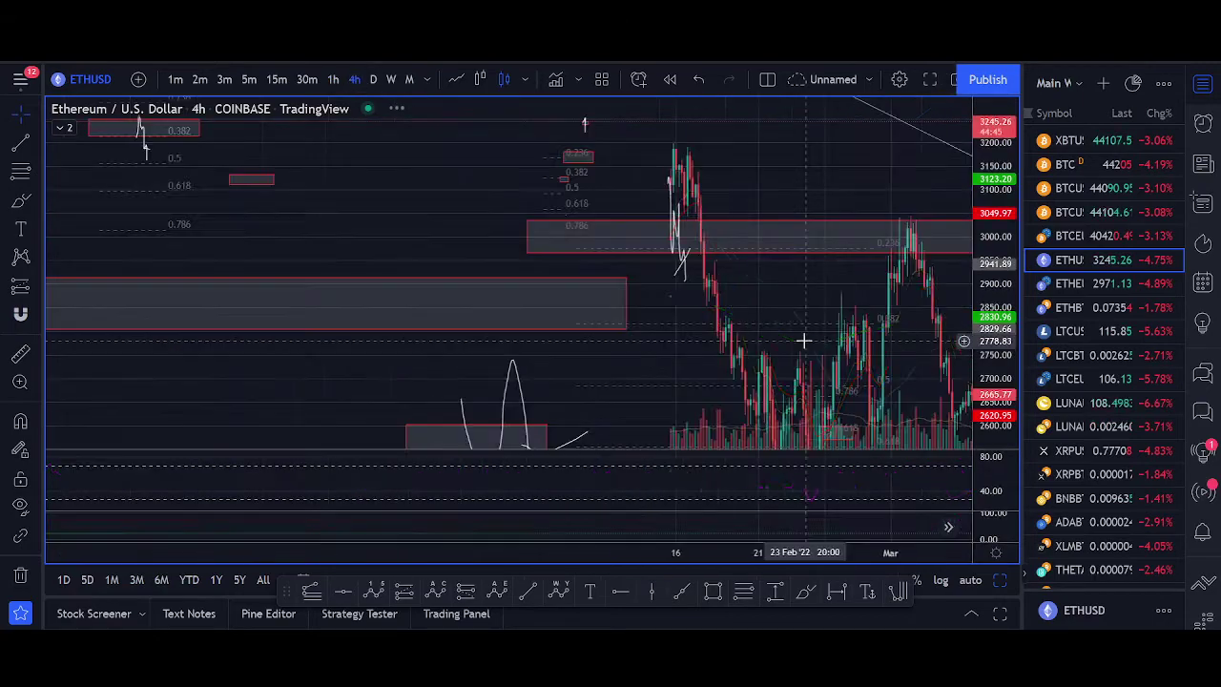
{"action": "scroll", "coordinate": [793, 311], "scroll_direction": "up", "scroll_amount": 5}
{"action": "left_click_drag", "start_coordinate": [703, 210], "coordinate": [2, 181]}
{"action": "left_click_drag", "start_coordinate": [888, 142], "coordinate": [143, 217]}
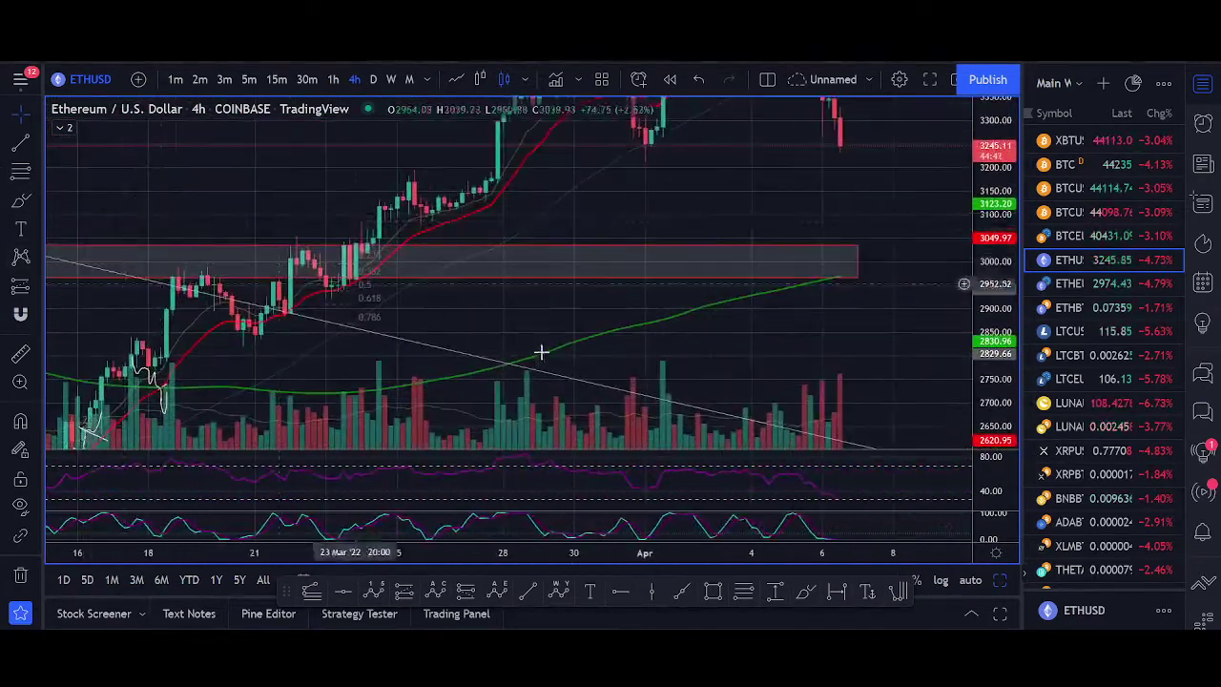
{"action": "scroll", "coordinate": [541, 352], "scroll_direction": "down", "scroll_amount": 3}
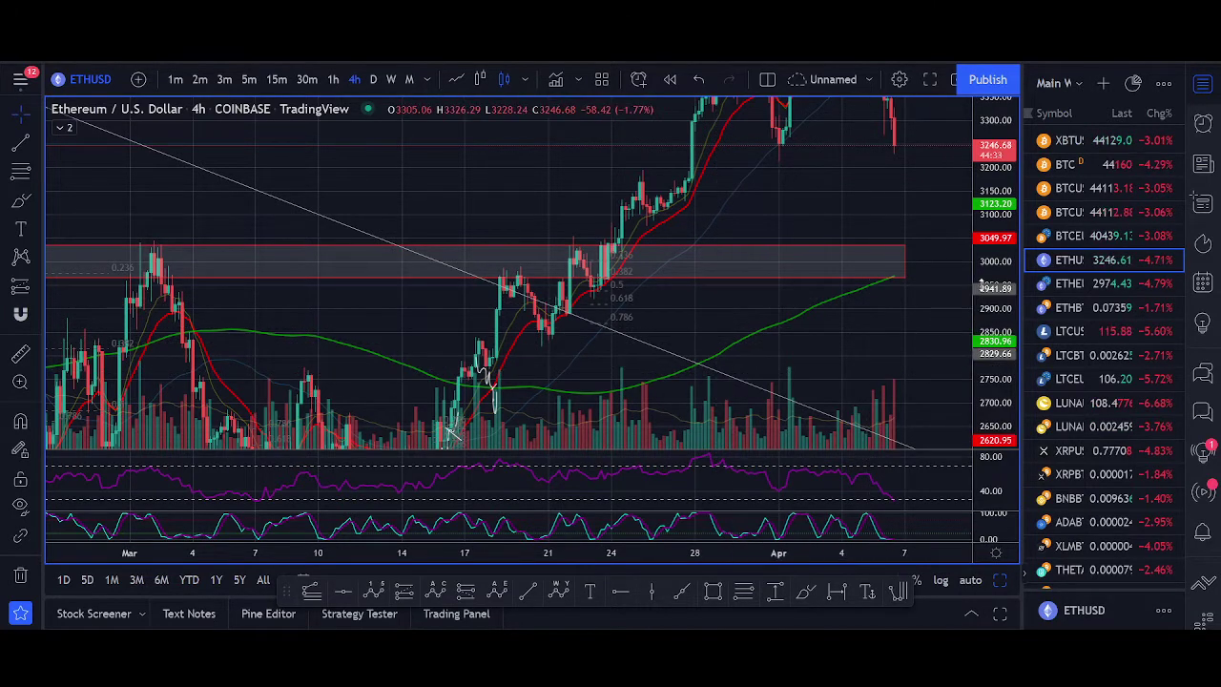
{"action": "left_click_drag", "start_coordinate": [983, 284], "coordinate": [983, 361]}
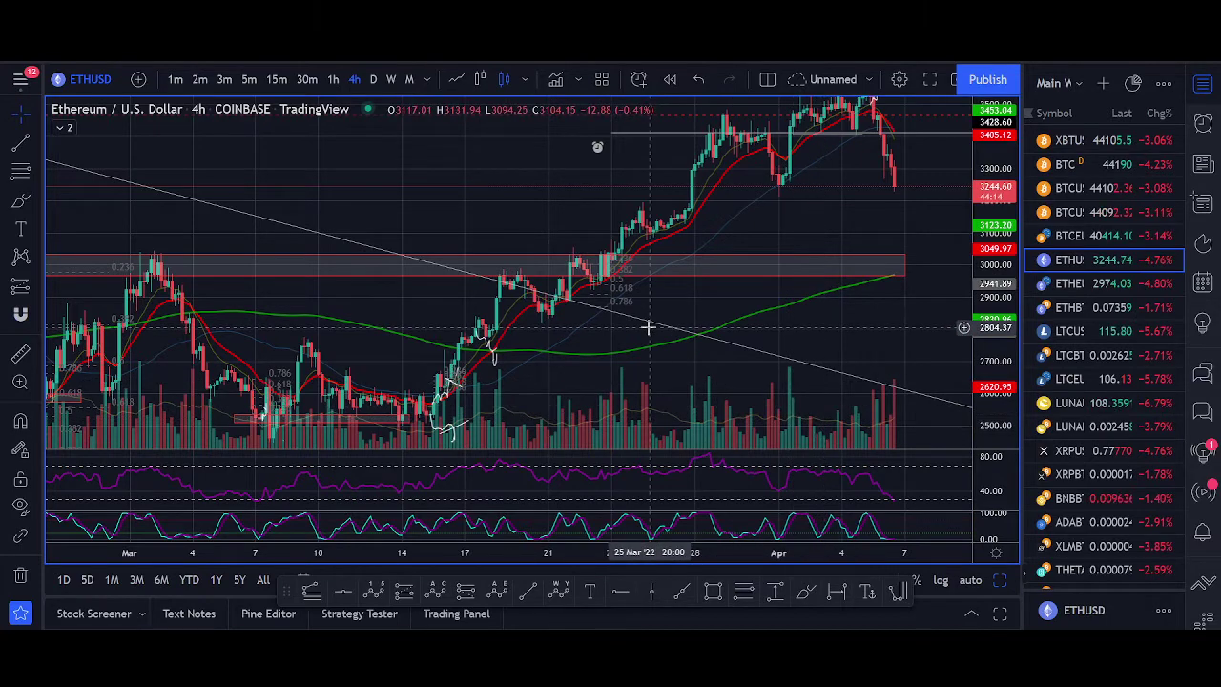
Step: Examine the 4-hour Ethereum trend from December to early April, including the descending trendline, the 3,000 zone and the April highs
{"action": "scroll", "coordinate": [648, 327], "scroll_direction": "down", "scroll_amount": 5}
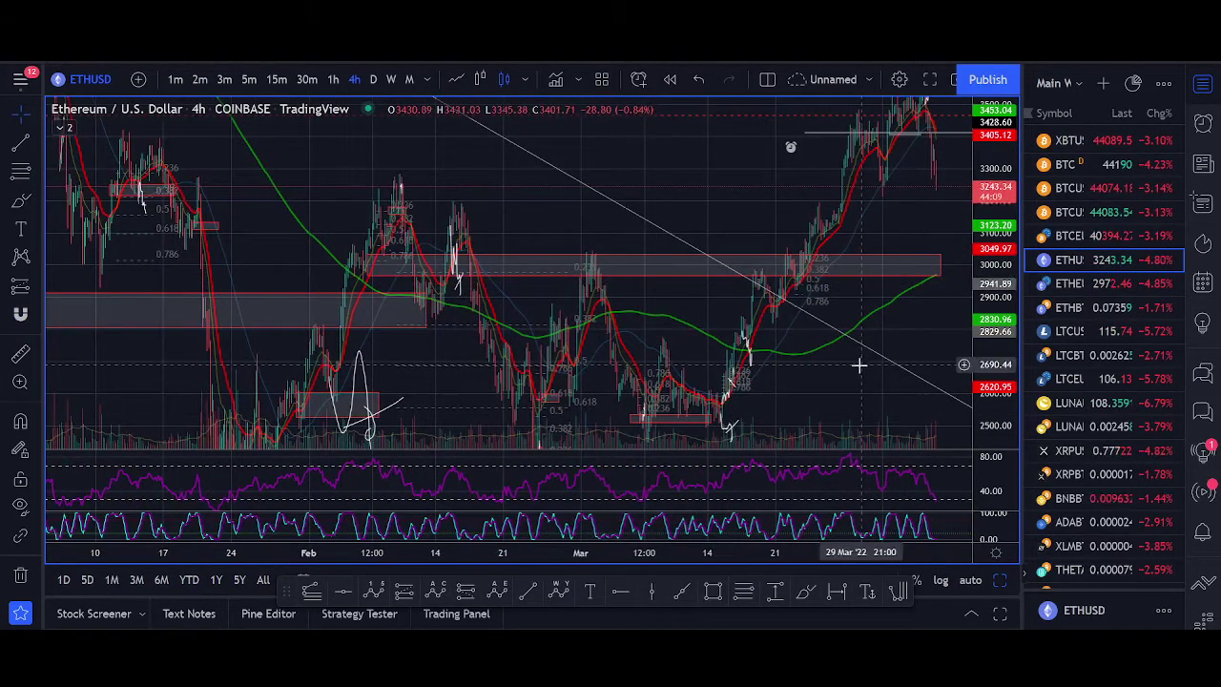
{"action": "scroll", "coordinate": [684, 213], "scroll_direction": "up", "scroll_amount": 3}
{"action": "left_click_drag", "start_coordinate": [674, 210], "coordinate": [563, 233]}
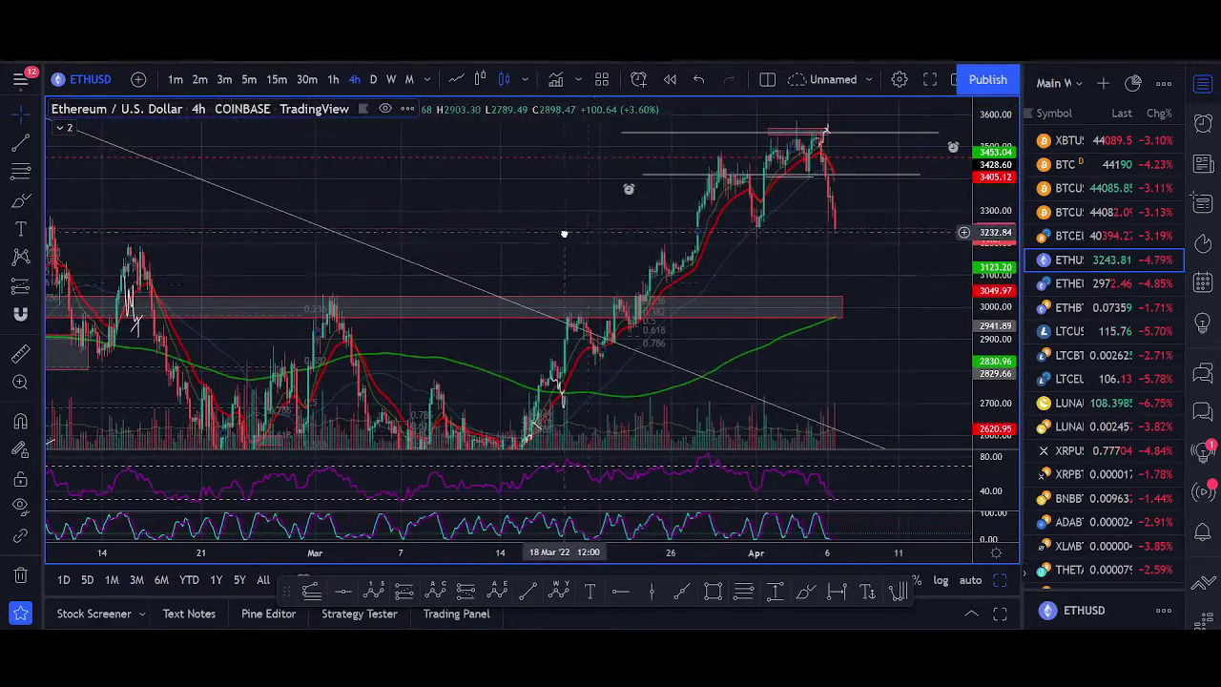
{"action": "scroll", "coordinate": [727, 251], "scroll_direction": "down", "scroll_amount": 2}
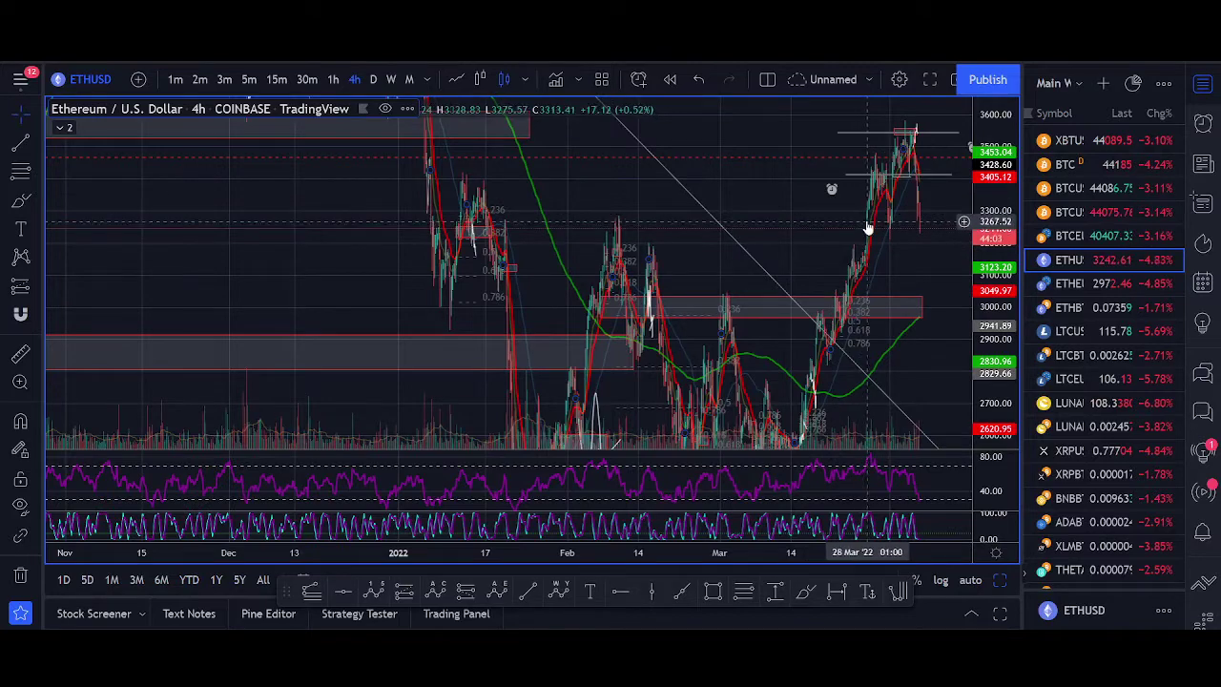
{"action": "scroll", "coordinate": [864, 225], "scroll_direction": "up", "scroll_amount": 2}
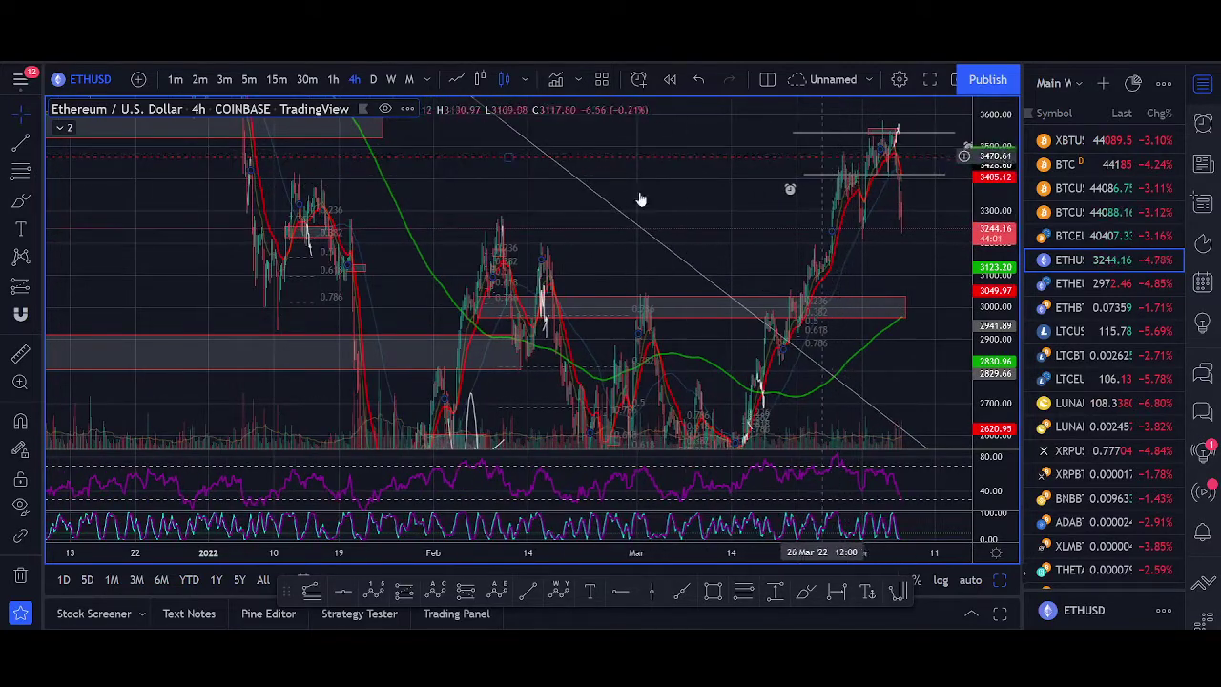
{"action": "scroll", "coordinate": [297, 171], "scroll_direction": "down", "scroll_amount": 3}
{"action": "scroll", "coordinate": [839, 174], "scroll_direction": "up", "scroll_amount": 2}
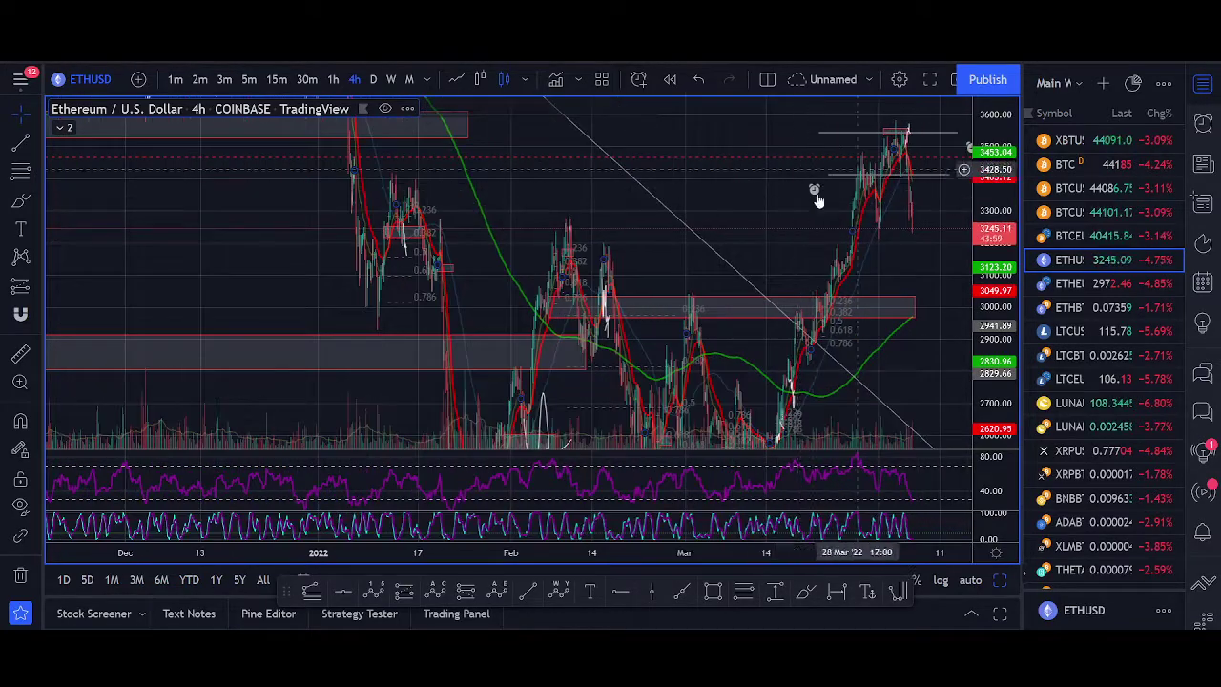
{"action": "scroll", "coordinate": [849, 233], "scroll_direction": "up", "scroll_amount": 5}
{"action": "left_click_drag", "start_coordinate": [992, 270], "coordinate": [992, 329]}
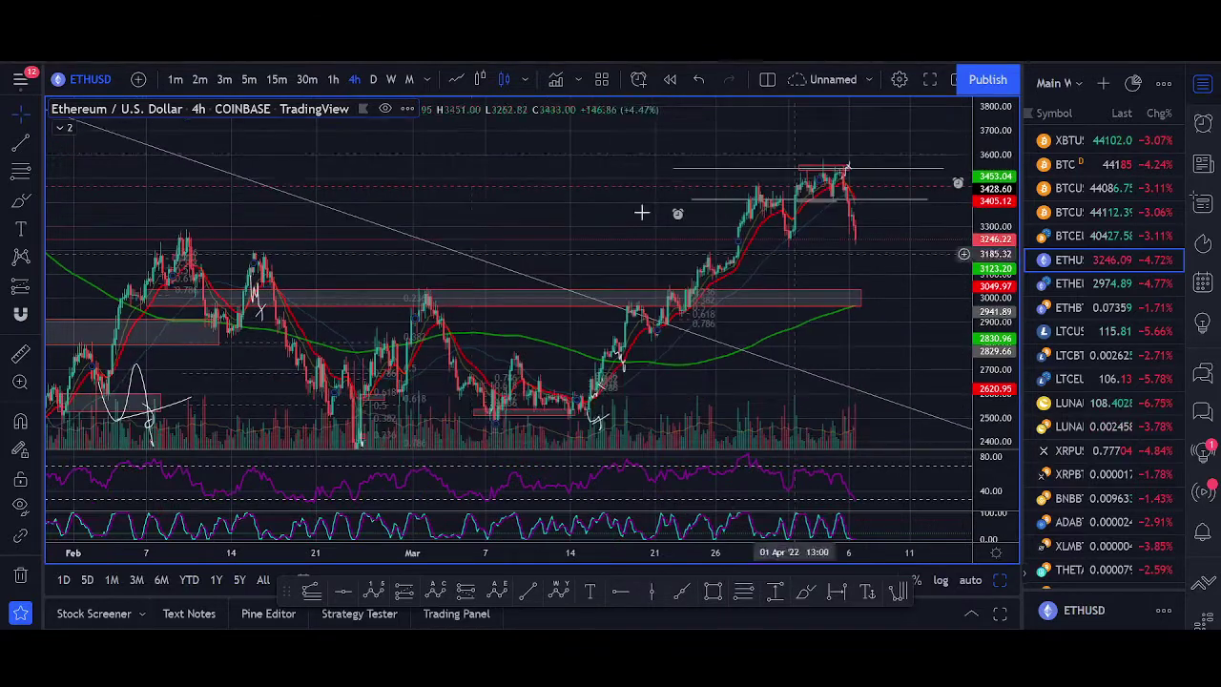
Step: Switch the Ethereum chart to the daily timeframe and frame the price action from November to April
{"action": "left_click", "coordinate": [376, 82]}
{"action": "scroll", "coordinate": [850, 315], "scroll_direction": "up", "scroll_amount": 5}
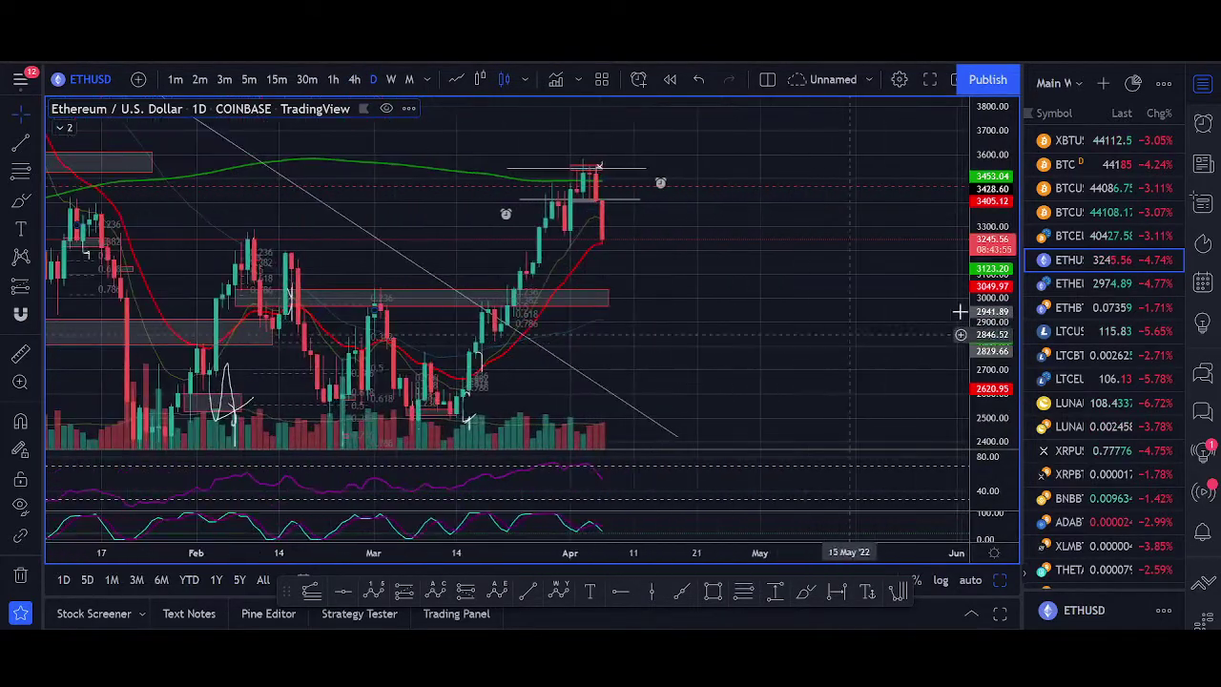
{"action": "left_click_drag", "start_coordinate": [992, 333], "coordinate": [992, 385]}
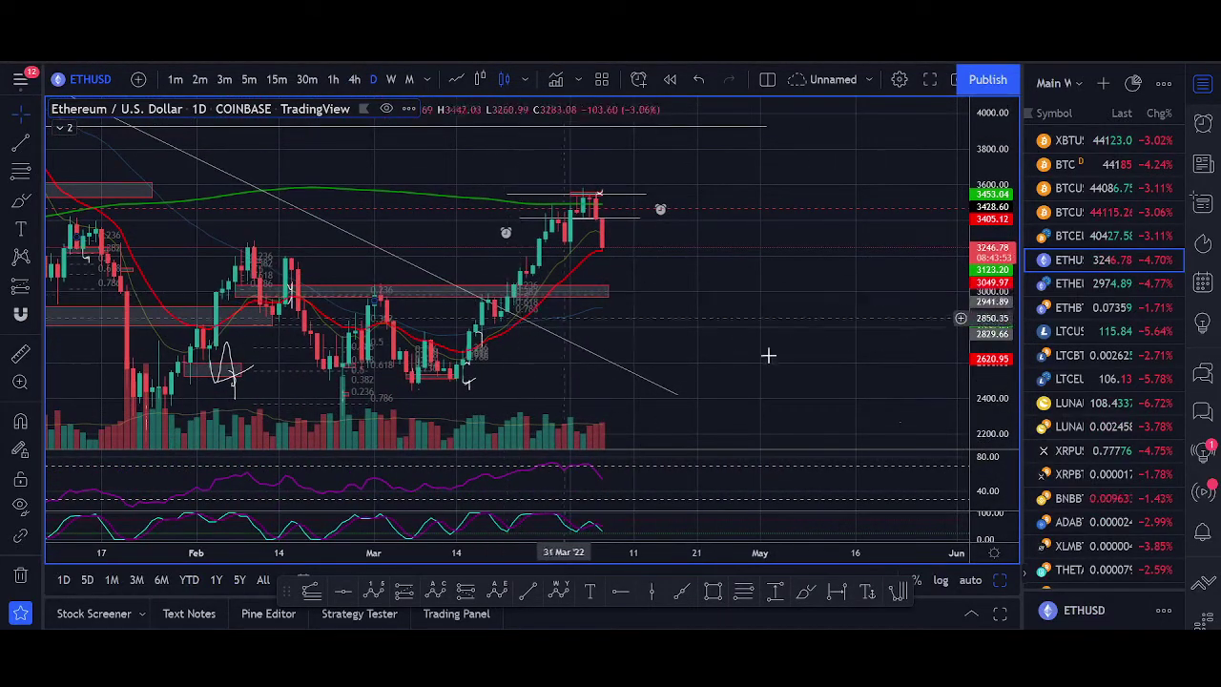
{"action": "scroll", "coordinate": [572, 305], "scroll_direction": "down", "scroll_amount": 2}
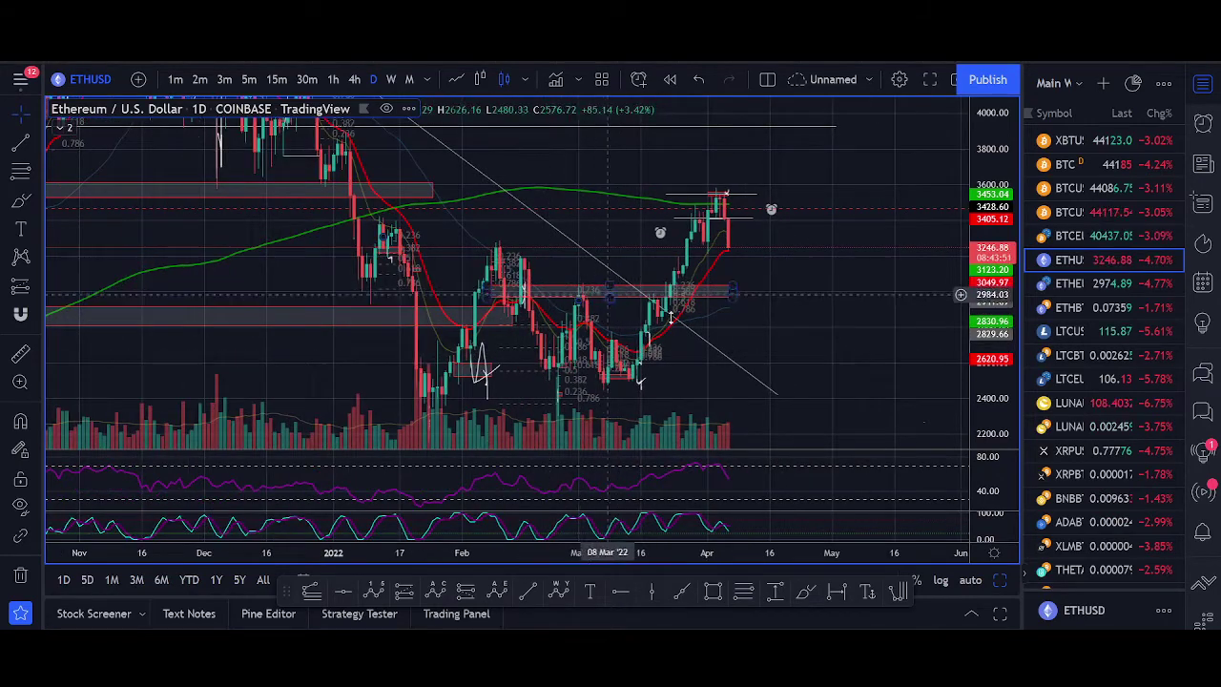
{"action": "left_click_drag", "start_coordinate": [851, 334], "coordinate": [897, 276]}
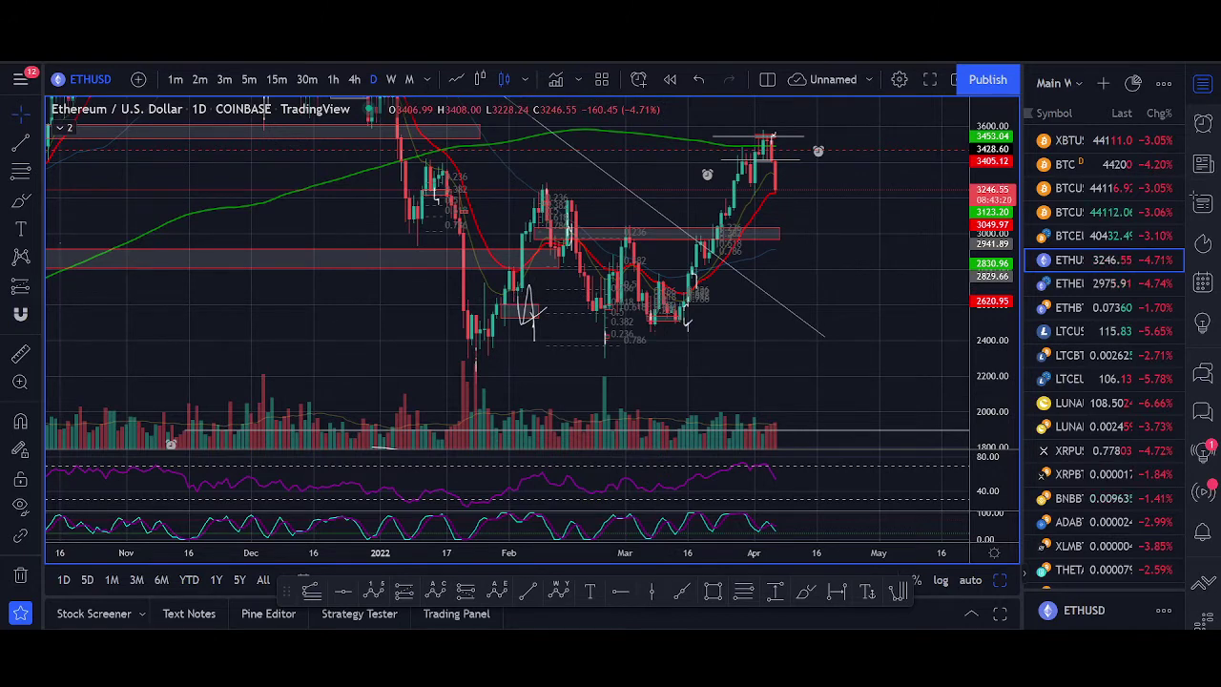
Step: Bring the group chat back over the chart, review the half-profit message on the ETH long and return to the daily chart
{"action": "left_click_drag", "start_coordinate": [1220, 143], "coordinate": [580, 133]}
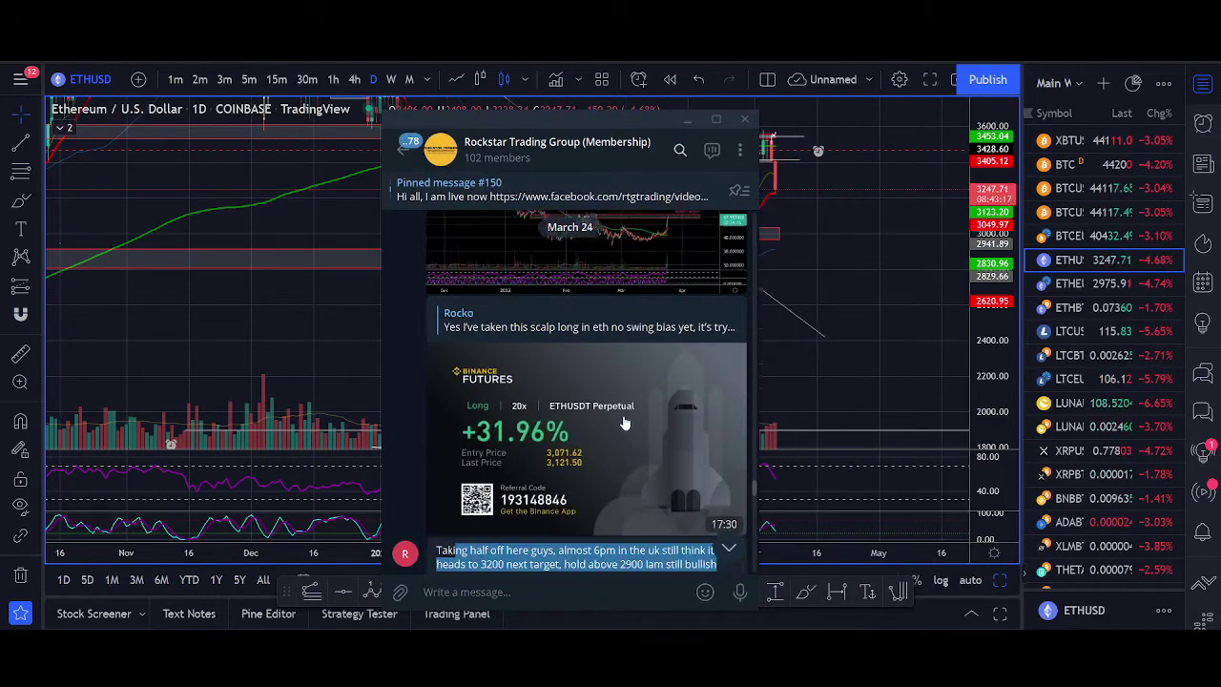
{"action": "scroll", "coordinate": [624, 423], "scroll_direction": "down", "scroll_amount": 2}
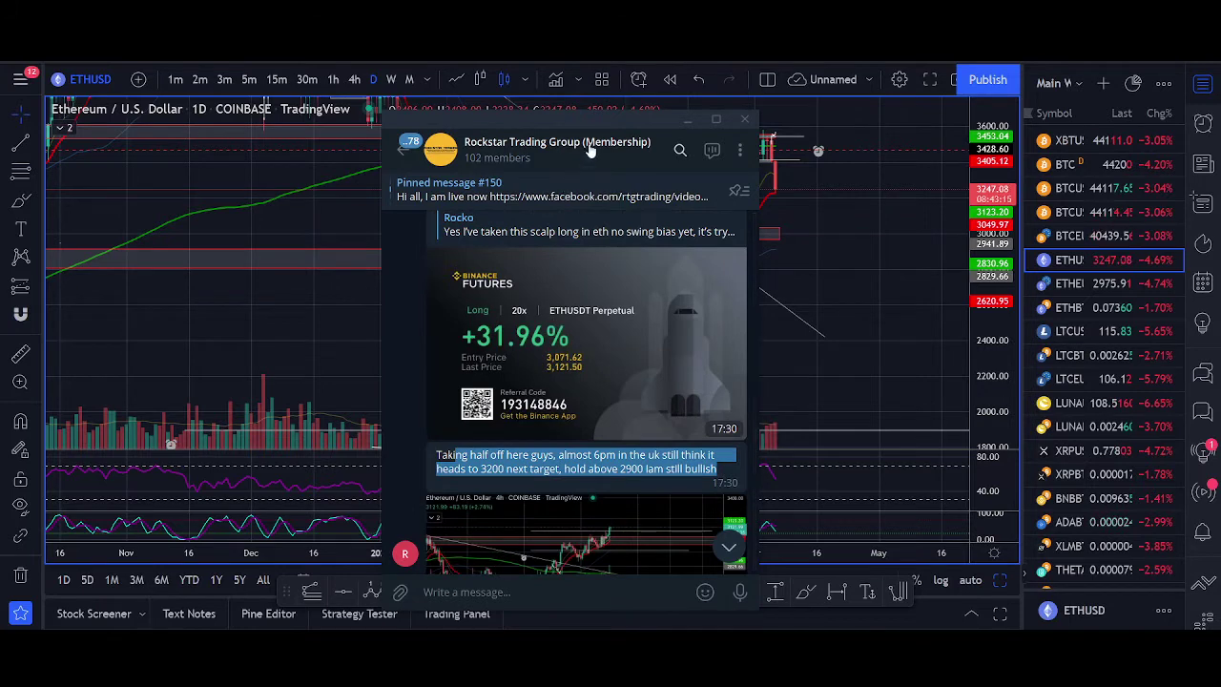
{"action": "key", "text": "alt+Tab"}
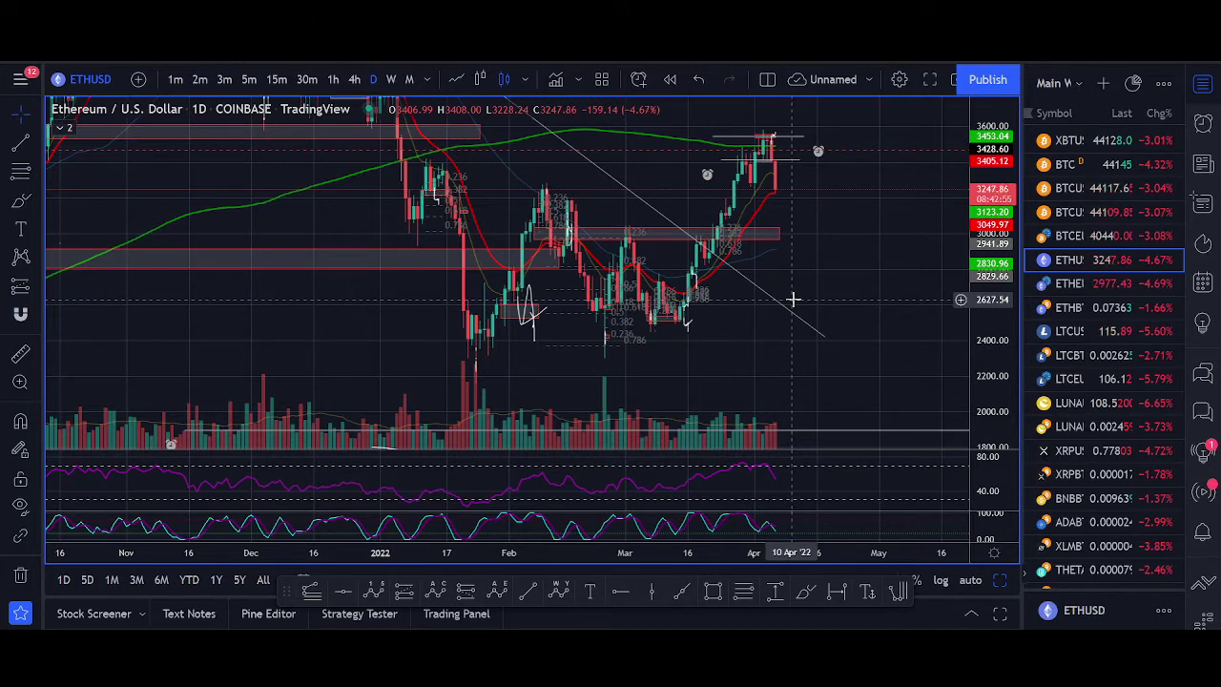
Step: Switch the Ethereum chart to the 4-hour timeframe and frame the price action from early March to April
{"action": "left_click", "coordinate": [354, 79]}
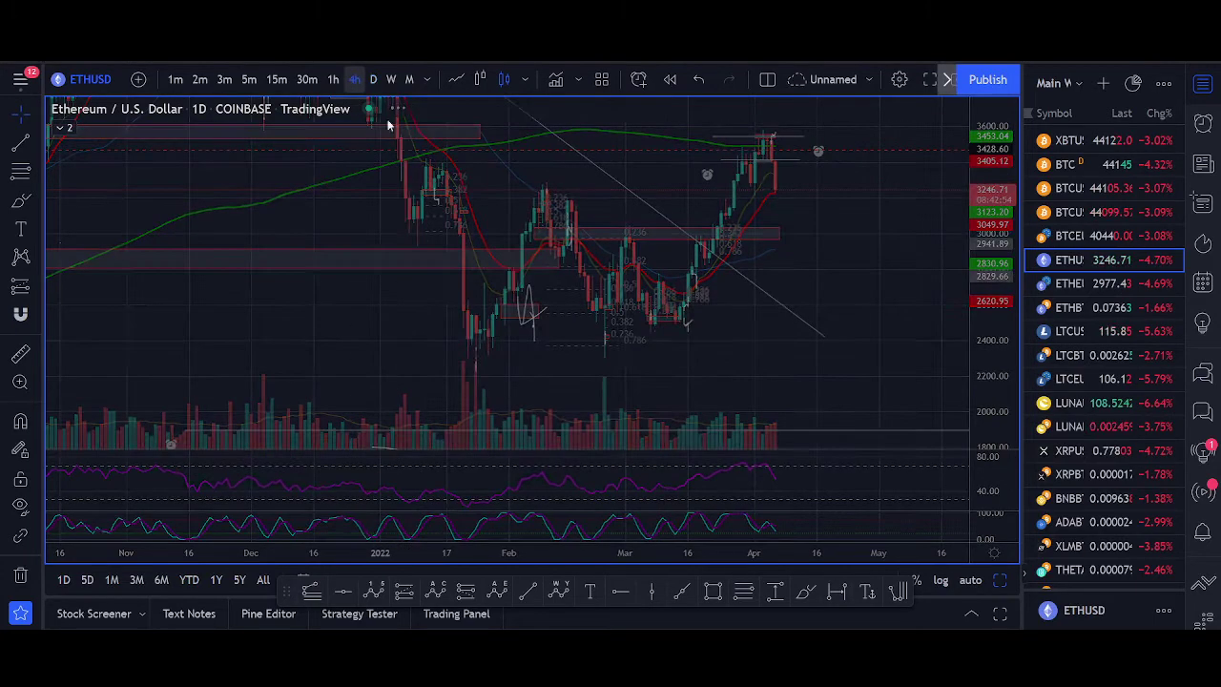
{"action": "scroll", "coordinate": [693, 302], "scroll_direction": "down", "scroll_amount": 5}
{"action": "scroll", "coordinate": [781, 325], "scroll_direction": "up", "scroll_amount": 5}
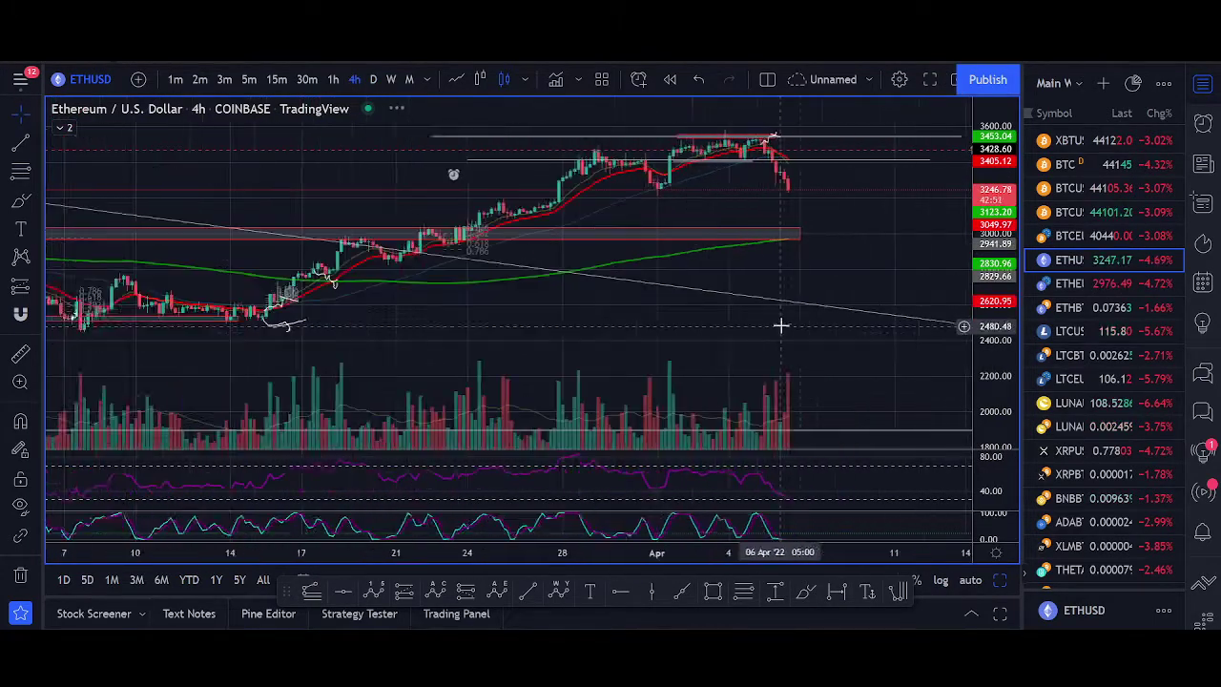
Step: Open the Coinbase BTCUSD chart on the 4-hour timeframe and examine the price action from March to early April around the 44,000–46,000 zone
{"action": "left_click", "coordinate": [1069, 212]}
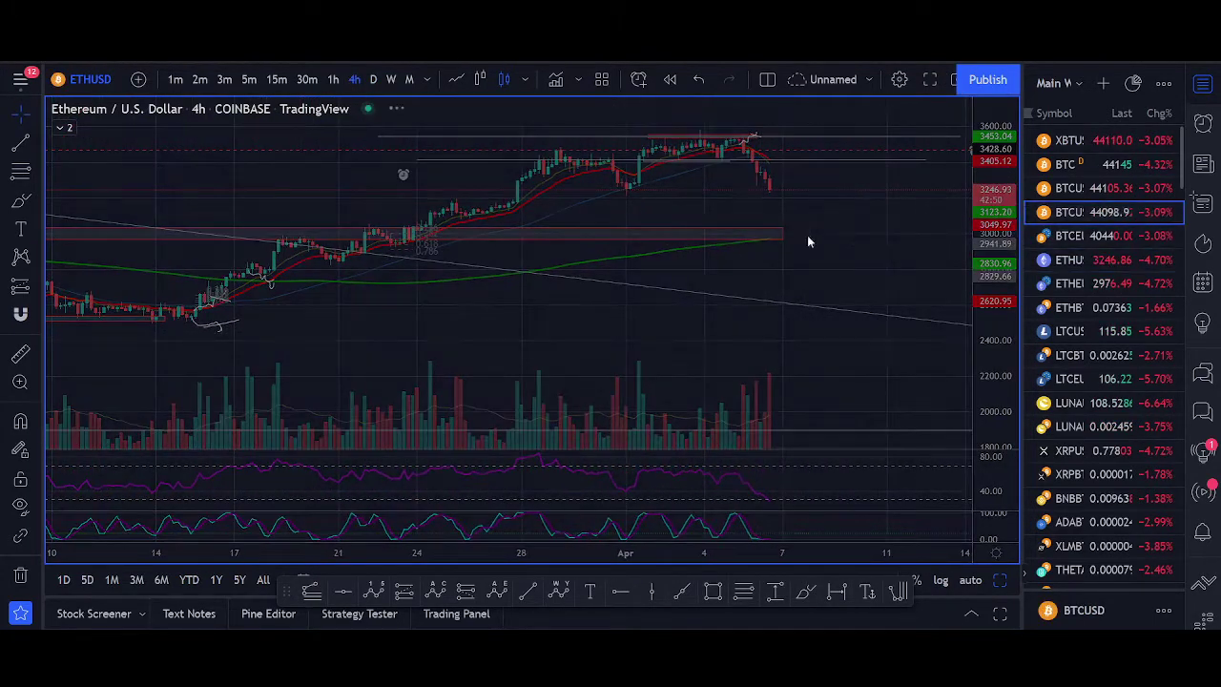
{"action": "scroll", "coordinate": [776, 267], "scroll_direction": "down", "scroll_amount": 5}
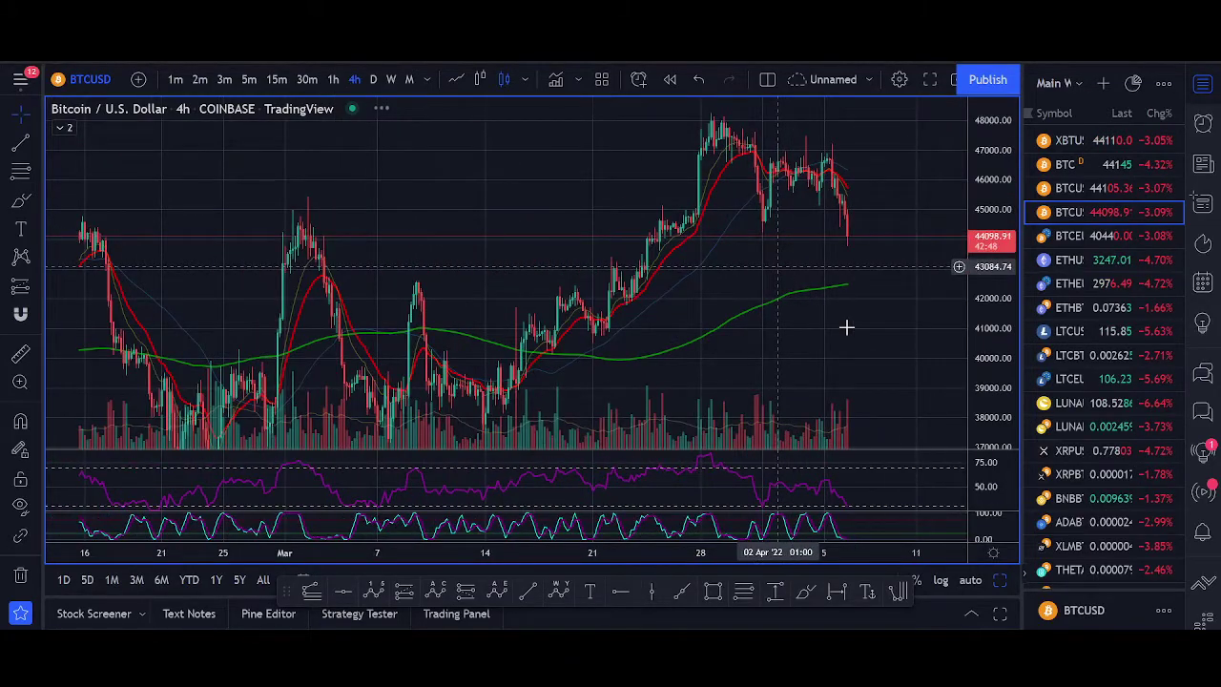
{"action": "scroll", "coordinate": [846, 327], "scroll_direction": "down", "scroll_amount": 2}
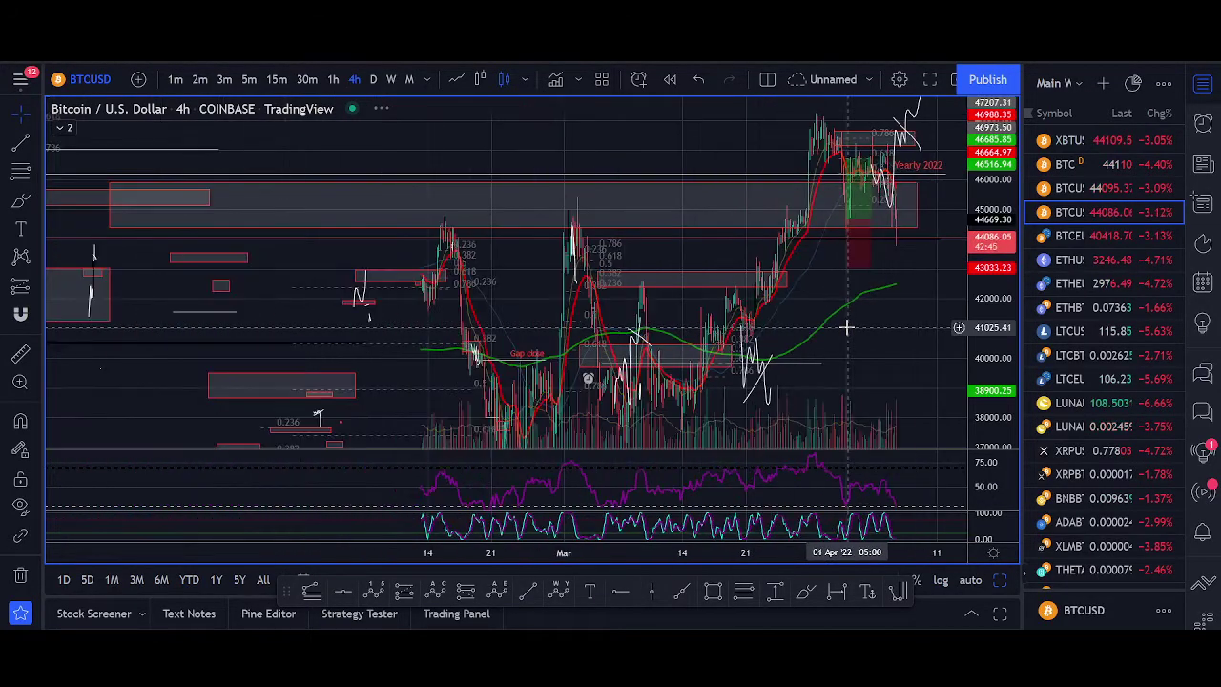
{"action": "left_click_drag", "start_coordinate": [909, 298], "coordinate": [875, 349]}
{"action": "scroll", "coordinate": [875, 349], "scroll_direction": "up", "scroll_amount": 1}
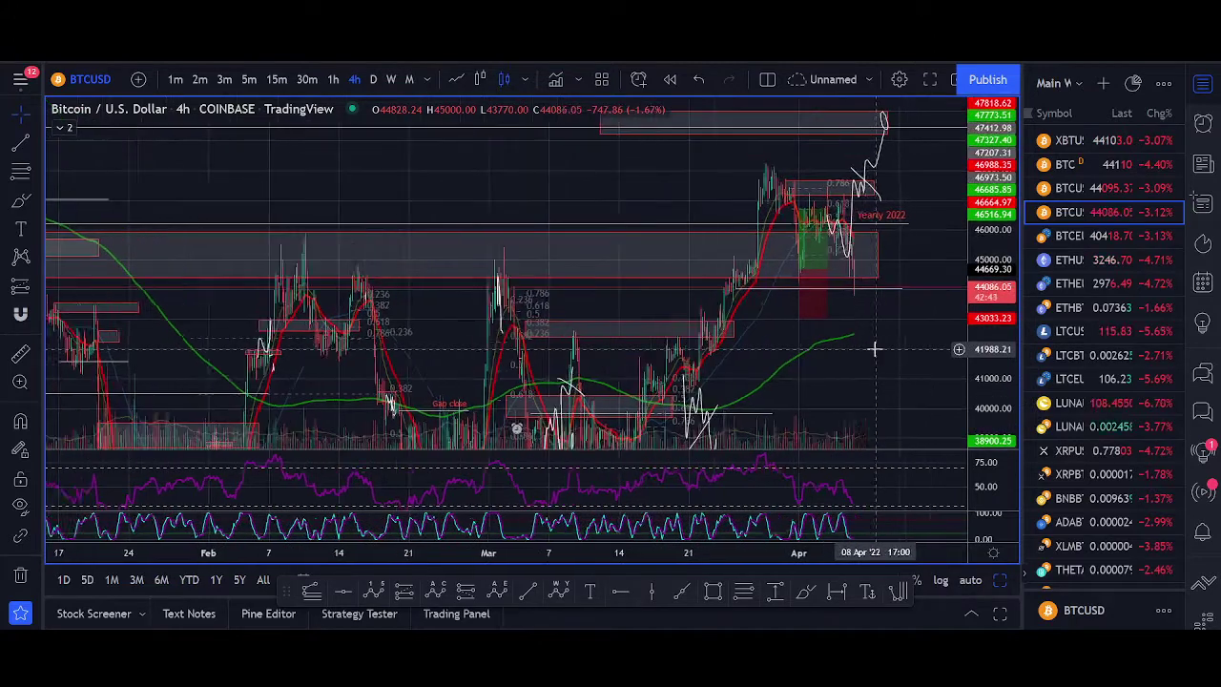
{"action": "scroll", "coordinate": [874, 349], "scroll_direction": "up", "scroll_amount": 4}
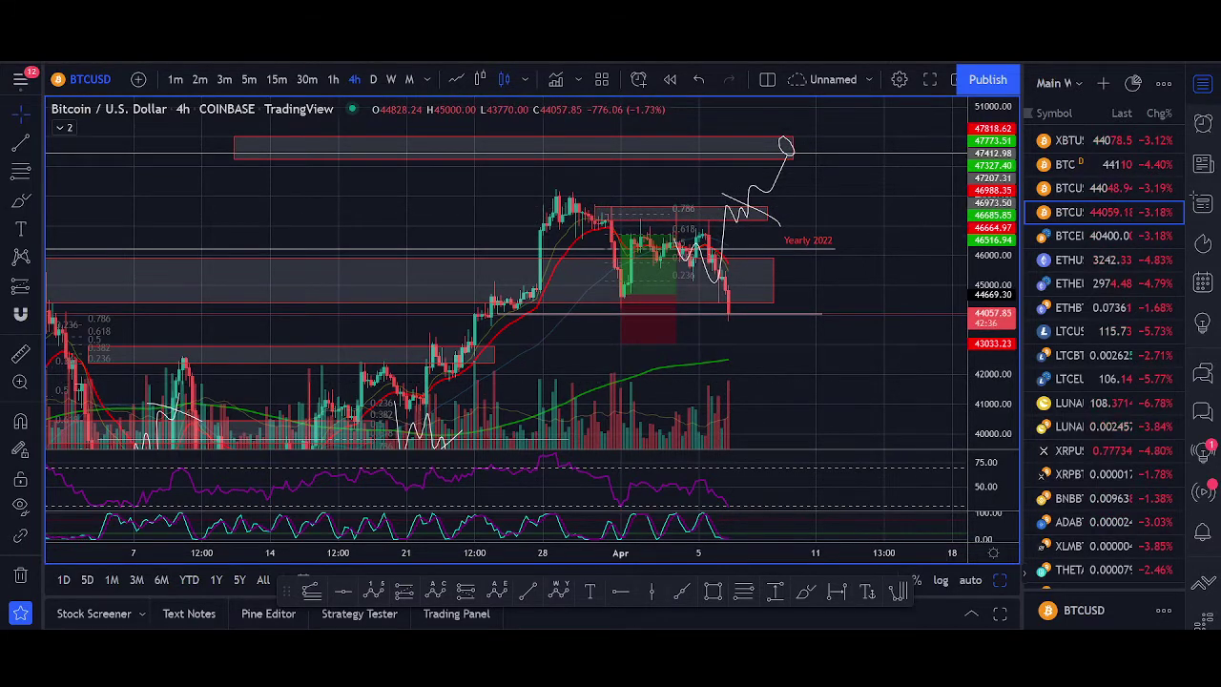
{"action": "mouse_move", "coordinate": [1220, 175]}
{"action": "left_mouse_down"}
{"action": "mouse_move", "coordinate": [708, 175]}
{"action": "mouse_move", "coordinate": [1220, 157]}
{"action": "left_mouse_up"}
{"action": "left_click", "coordinate": [864, 599]}
{"action": "scroll", "coordinate": [823, 337], "scroll_direction": "up", "scroll_amount": 1}
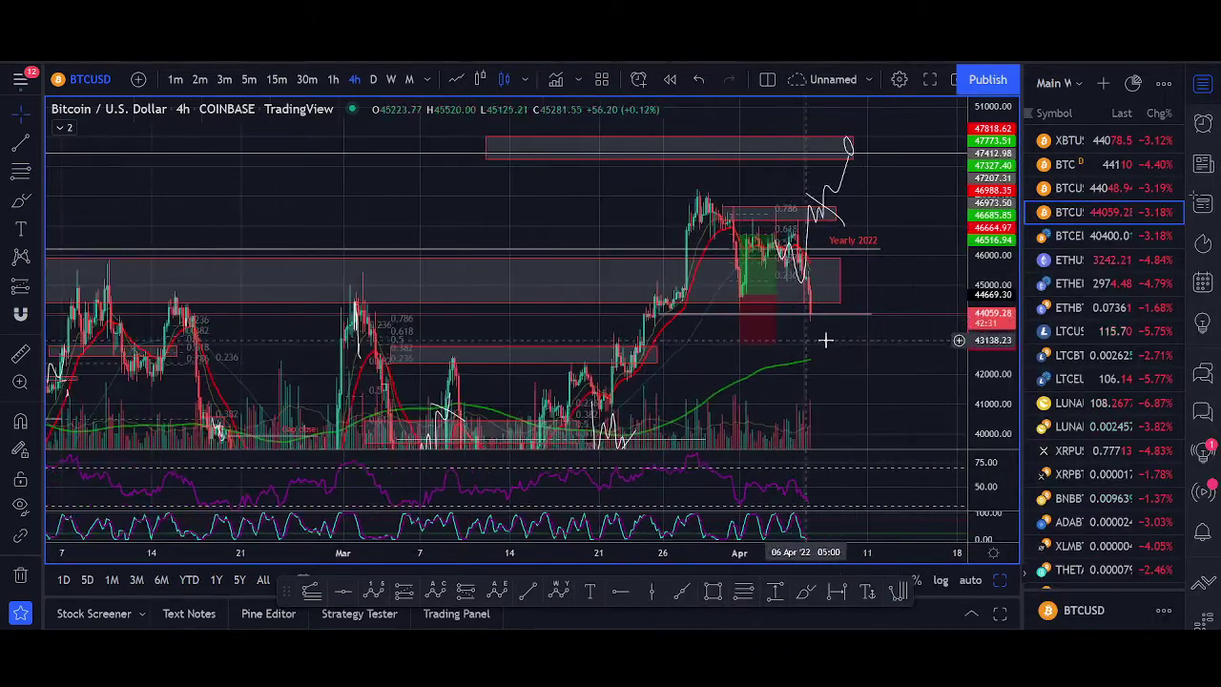
{"action": "scroll", "coordinate": [849, 324], "scroll_direction": "up", "scroll_amount": 1}
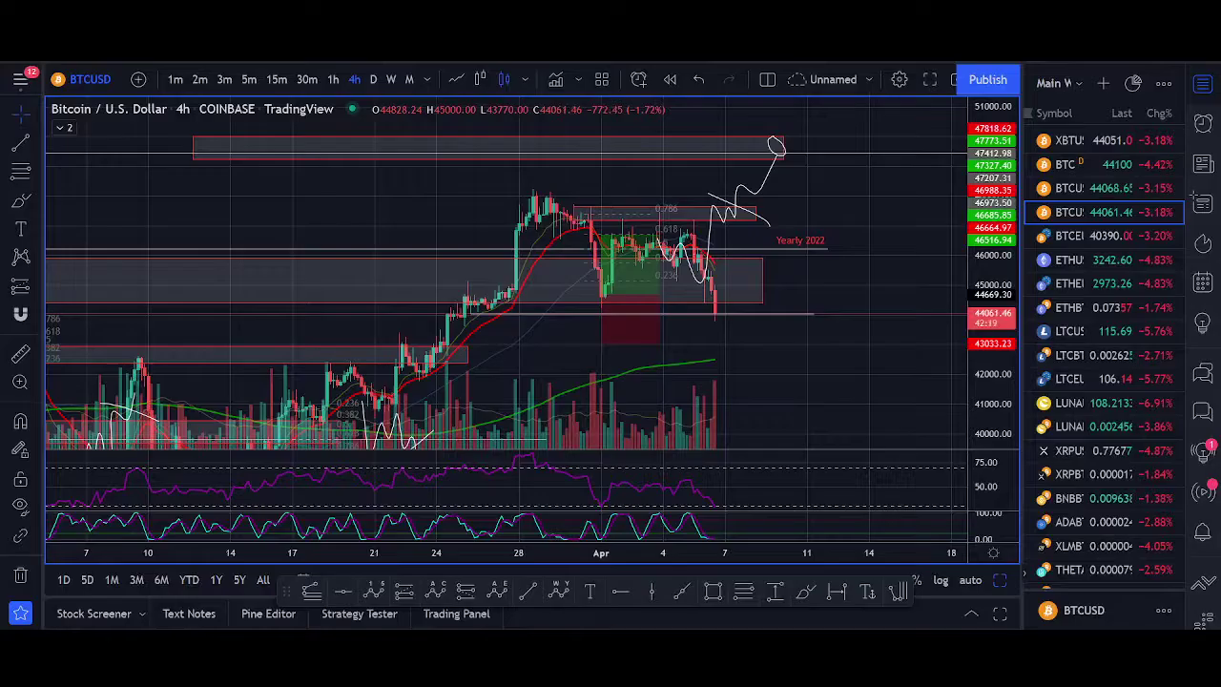
Step: Sketch a freehand projection of sideways movement and a drop from the latest 4-hour Bitcoin candle, with a rising stroke across the drop
{"action": "left_click", "coordinate": [806, 591]}
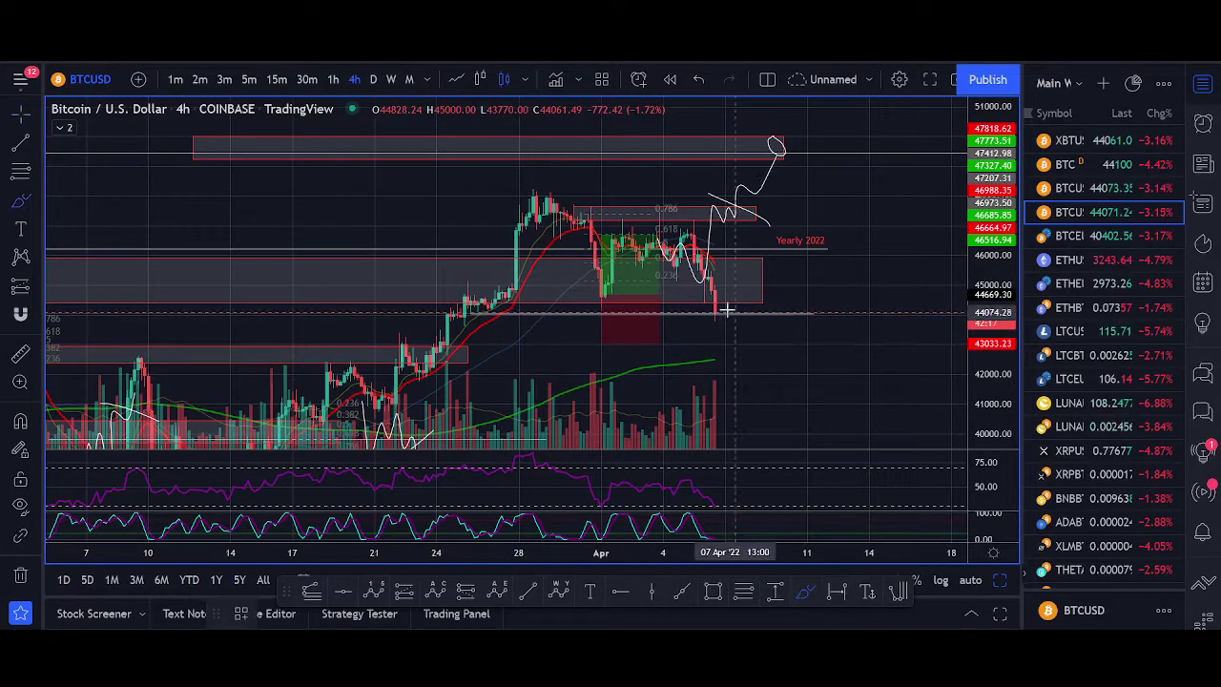
{"action": "mouse_move", "coordinate": [713, 310]}
{"action": "left_mouse_down"}
{"action": "mouse_move", "coordinate": [750, 318]}
{"action": "mouse_move", "coordinate": [769, 367]}
{"action": "left_mouse_up"}
{"action": "left_click_drag", "start_coordinate": [704, 337], "coordinate": [800, 324]}
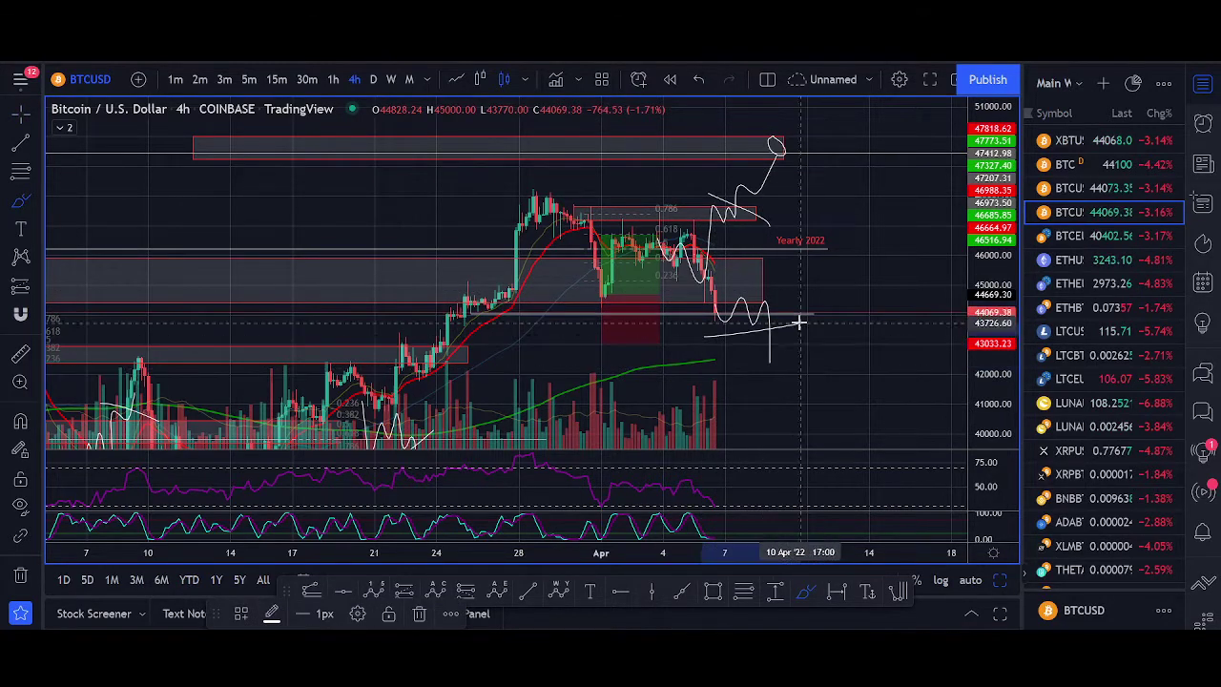
Step: Switch the Bitcoin chart to the daily timeframe and frame the candles from March to early April
{"action": "left_click", "coordinate": [373, 79]}
{"action": "scroll", "coordinate": [742, 327], "scroll_direction": "up", "scroll_amount": 3}
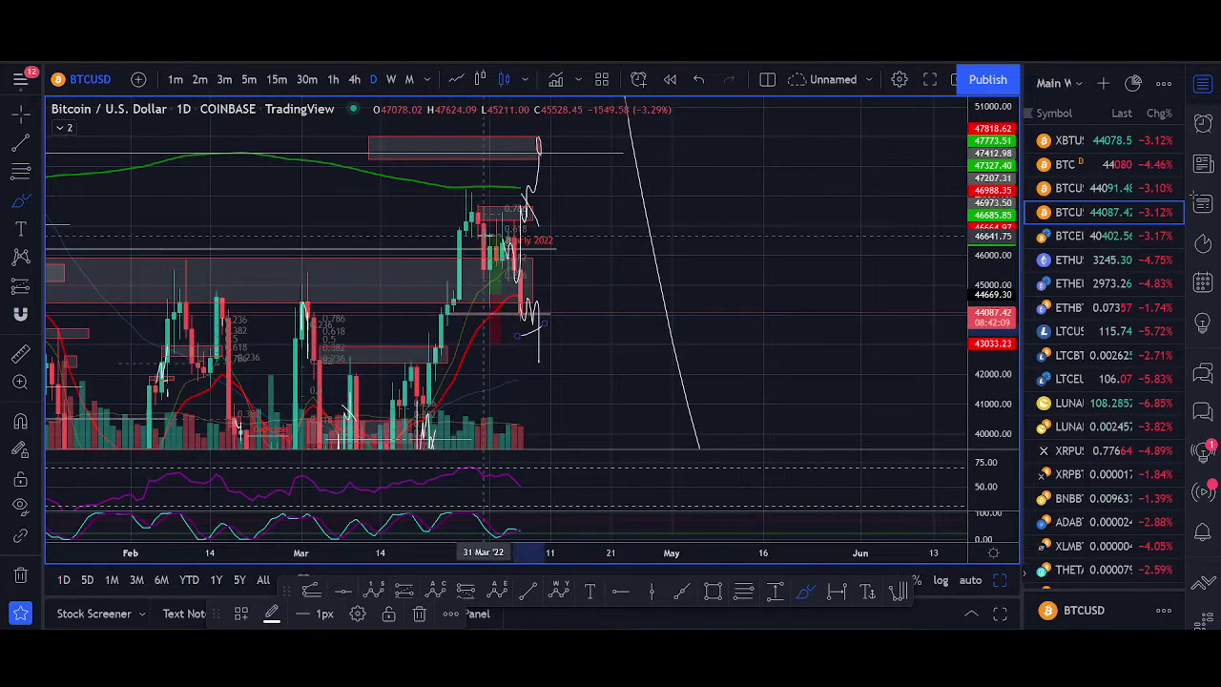
{"action": "scroll", "coordinate": [477, 323], "scroll_direction": "up", "scroll_amount": 2}
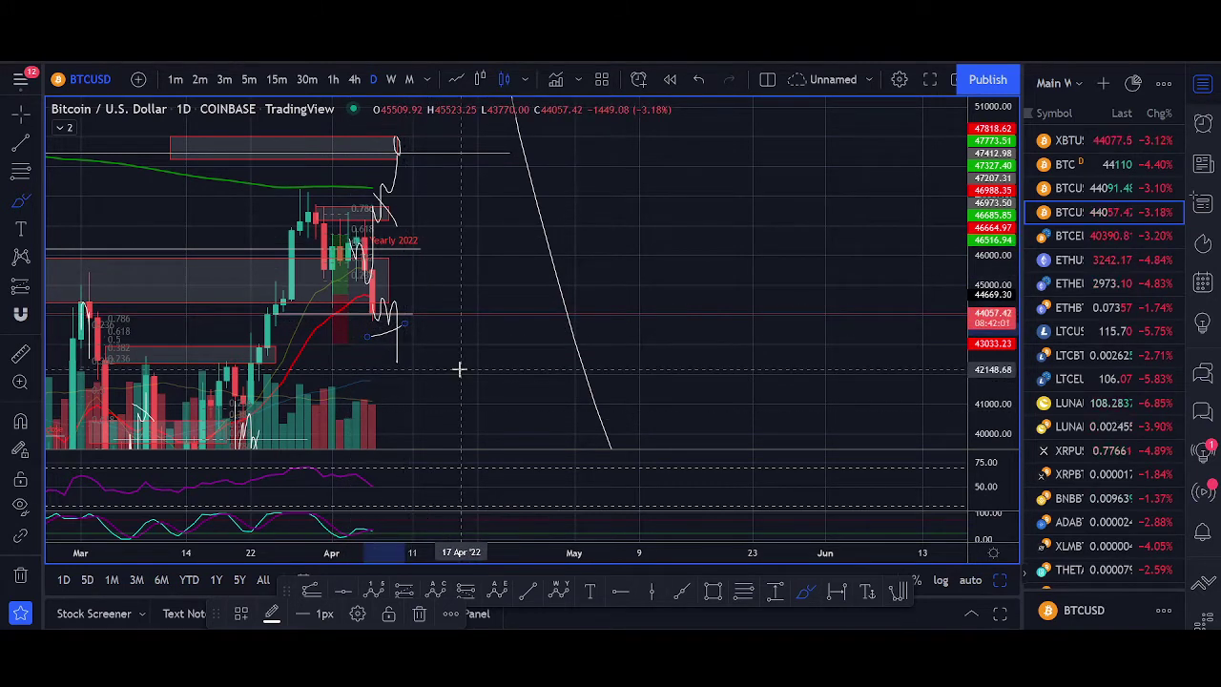
Step: Delete both new freehand strokes below the latest daily Bitcoin candle
{"action": "key", "text": "Delete"}
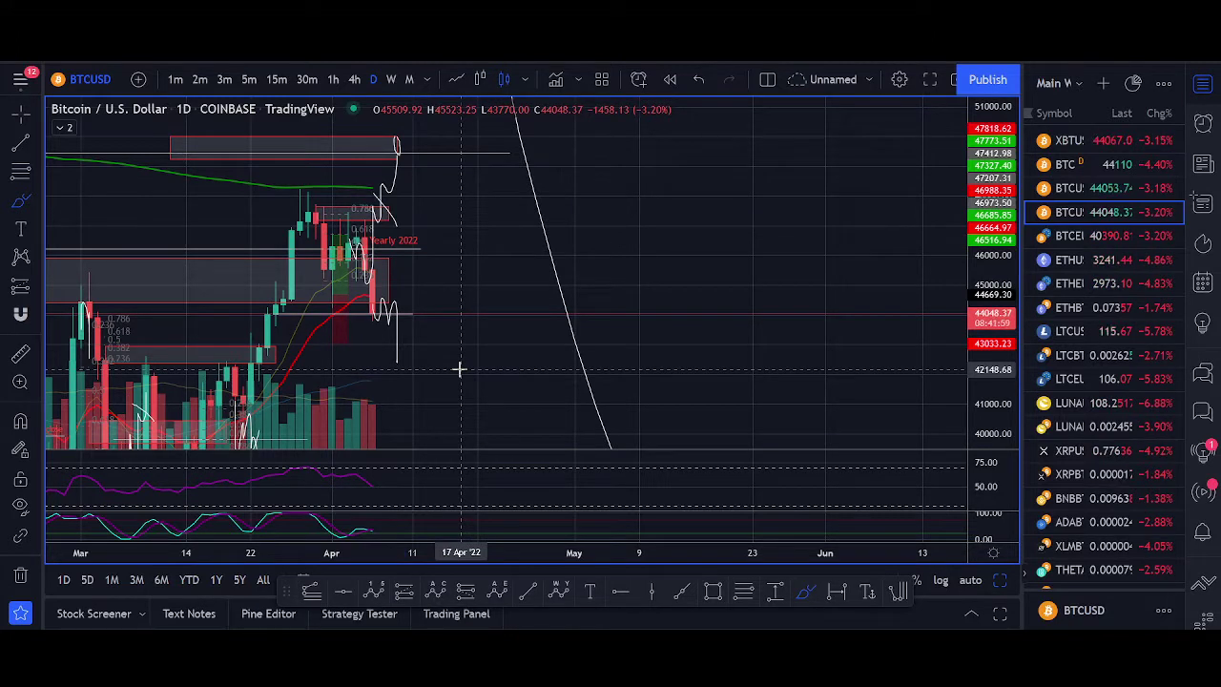
{"action": "left_click", "coordinate": [396, 342]}
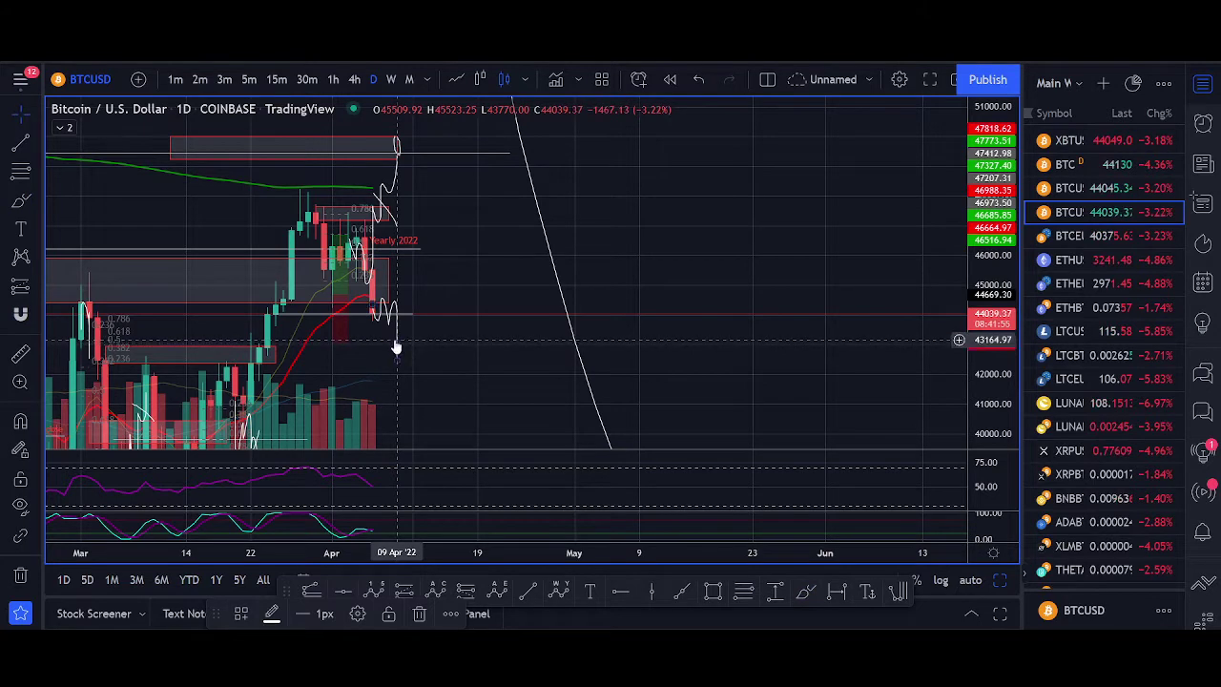
{"action": "key", "text": "Delete"}
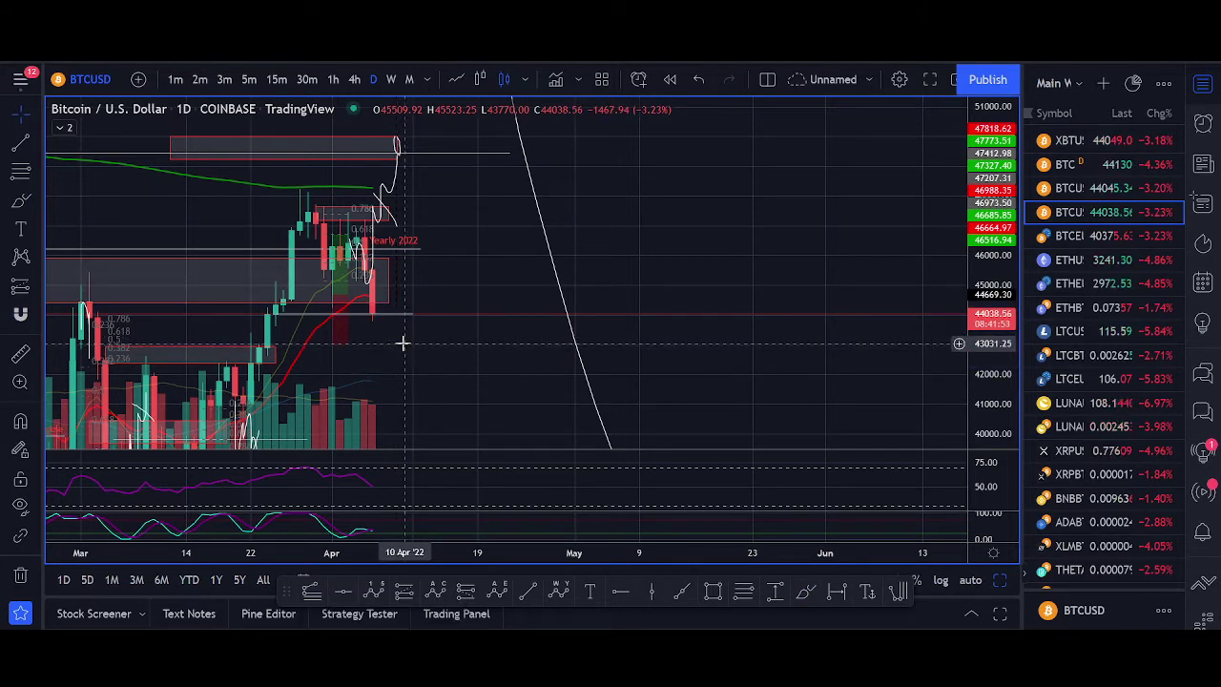
{"action": "scroll", "coordinate": [404, 344], "scroll_direction": "up", "scroll_amount": 4}
{"action": "left_click_drag", "start_coordinate": [308, 335], "coordinate": [613, 305]}
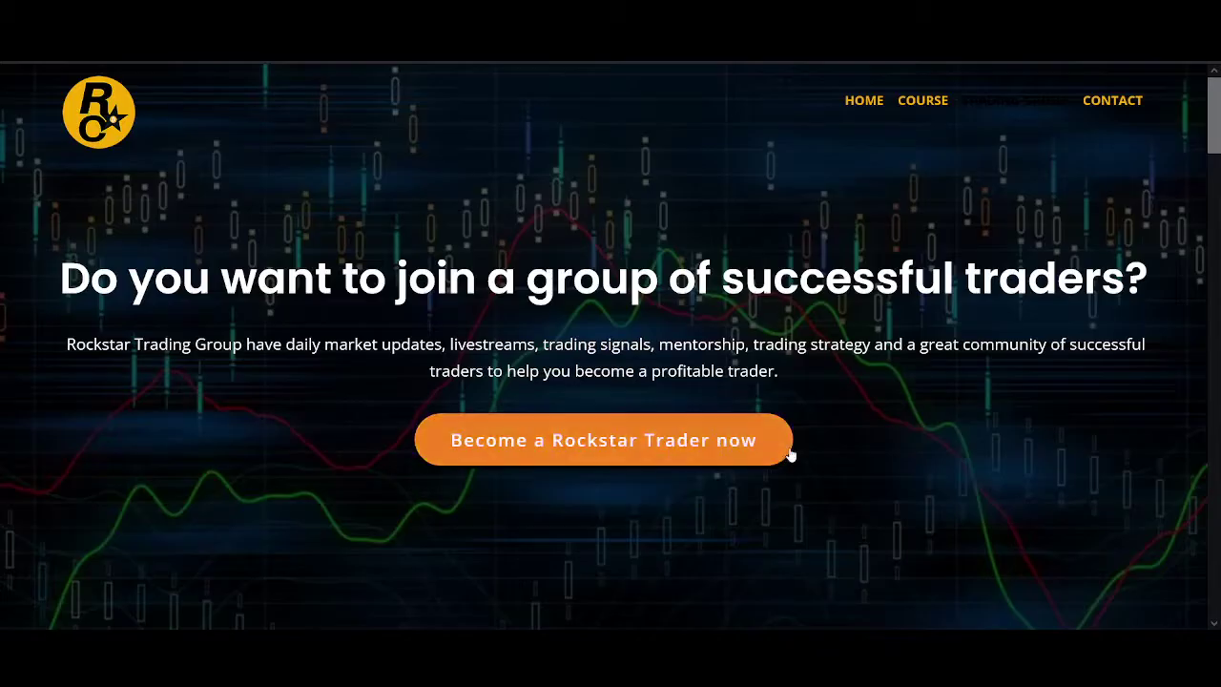
Step: Review the Rockstar Trading Group web page, including the benefits list, the monthly and yearly plan comparison and the testimonial
{"action": "scroll", "coordinate": [830, 391], "scroll_direction": "down", "scroll_amount": 2}
{"action": "scroll", "coordinate": [829, 391], "scroll_direction": "down", "scroll_amount": 8}
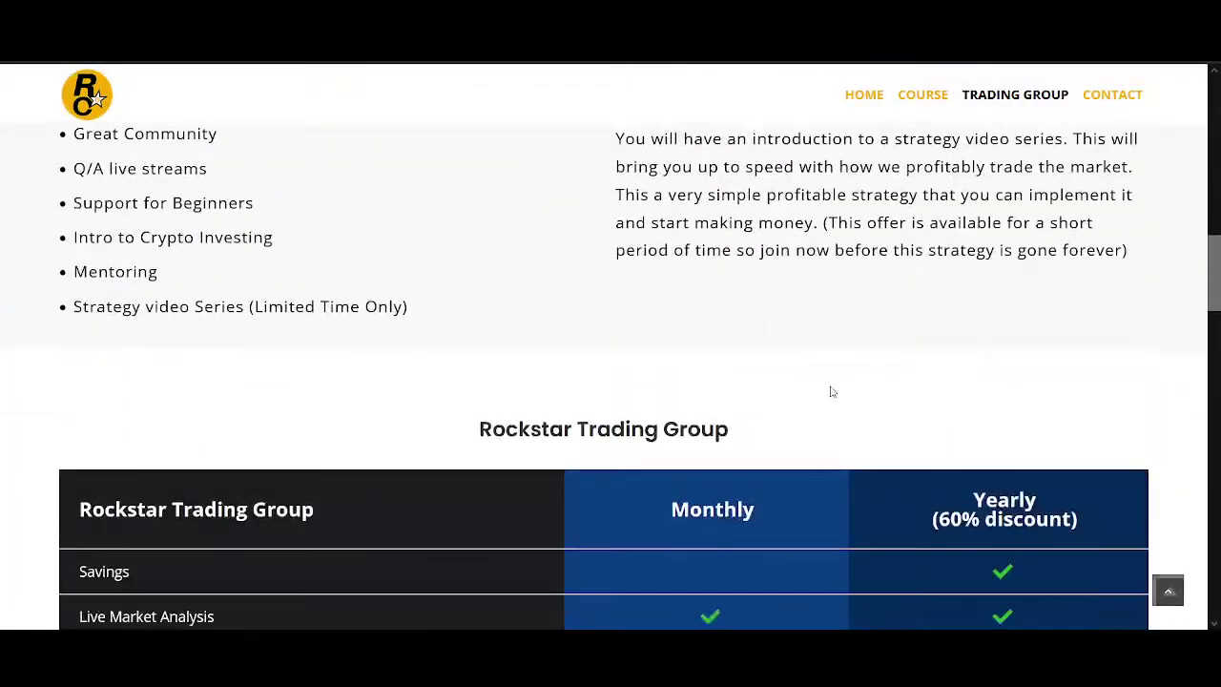
{"action": "scroll", "coordinate": [830, 391], "scroll_direction": "up", "scroll_amount": 4}
{"action": "scroll", "coordinate": [610, 381], "scroll_direction": "down", "scroll_amount": 3}
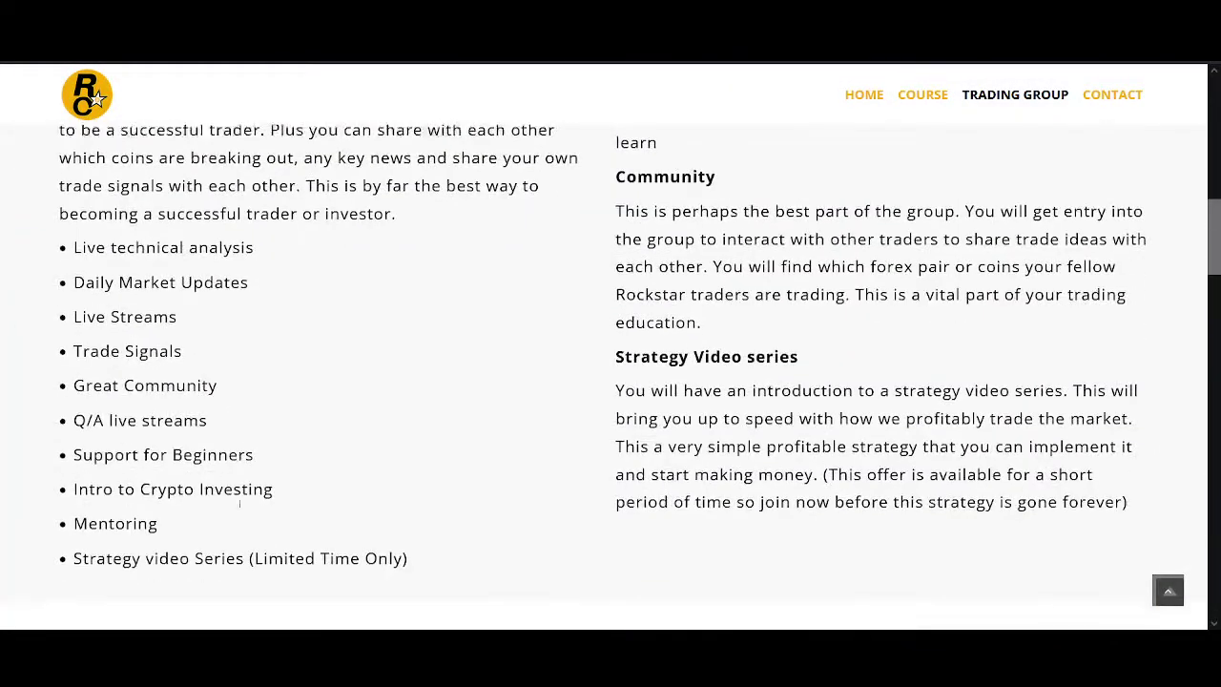
{"action": "left_click_drag", "start_coordinate": [194, 282], "coordinate": [159, 524]}
{"action": "scroll", "coordinate": [697, 322], "scroll_direction": "down", "scroll_amount": 14}
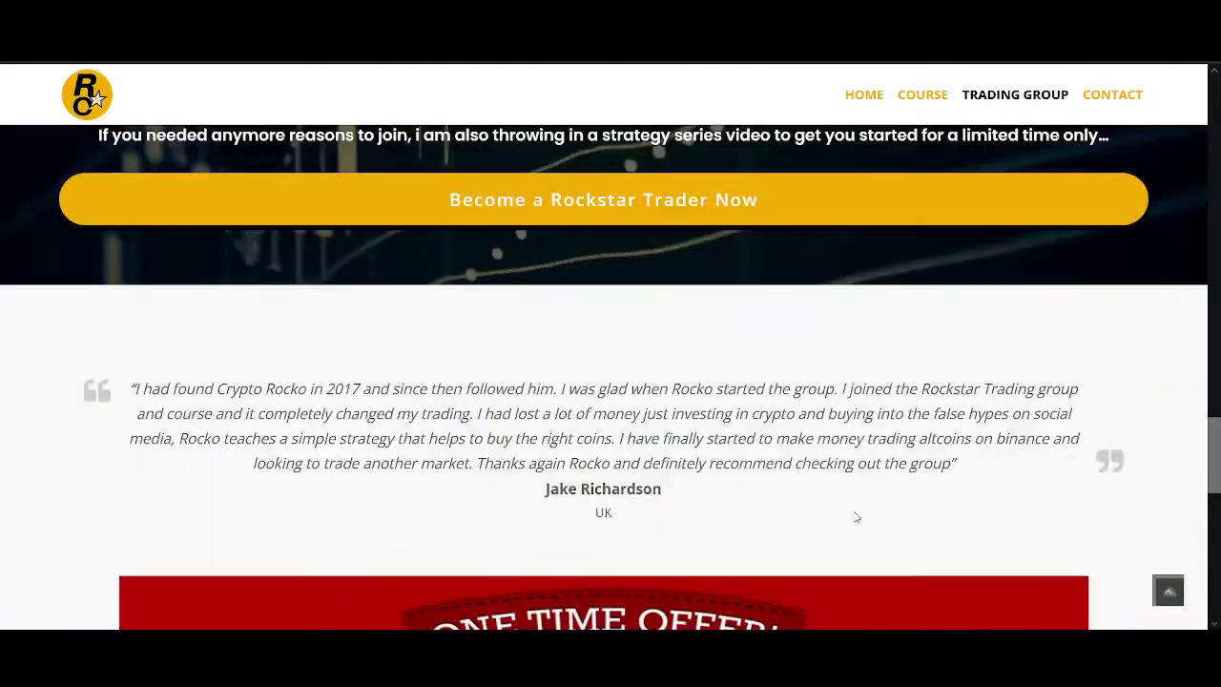
{"action": "middle_click", "coordinate": [864, 486]}
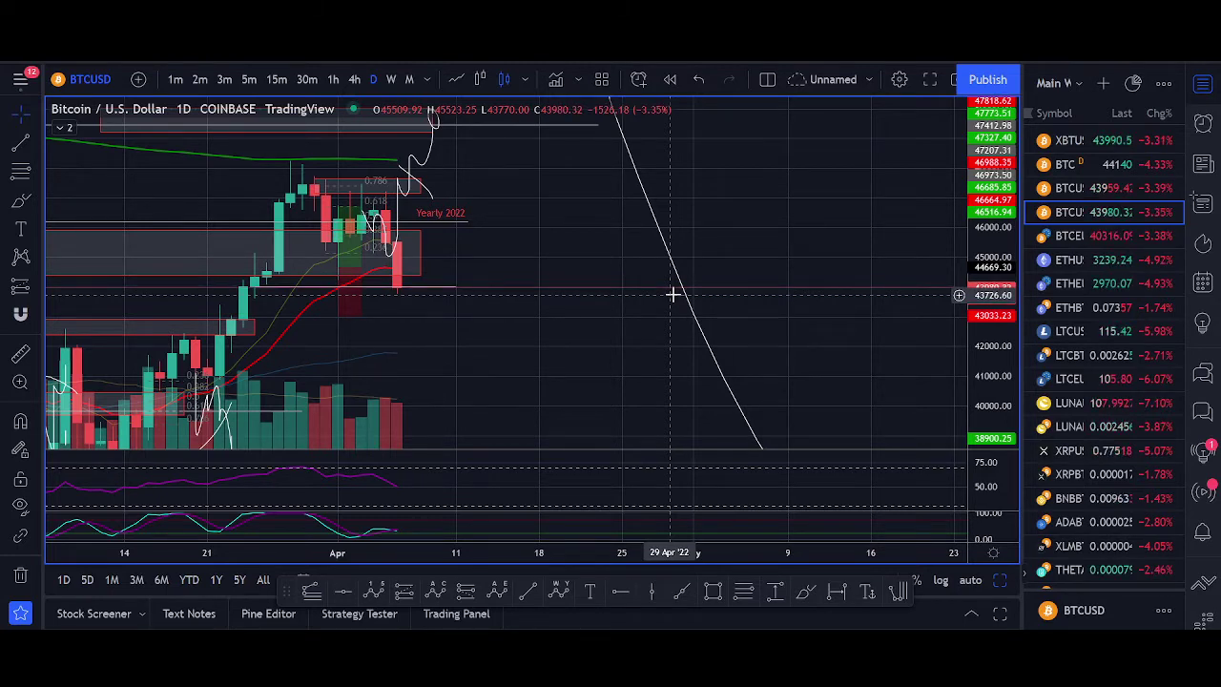
Step: Frame the daily Bitcoin candles from late March to early April around the 44,000 support line
{"action": "left_click_drag", "start_coordinate": [599, 280], "coordinate": [796, 296]}
{"action": "scroll", "coordinate": [799, 305], "scroll_direction": "up", "scroll_amount": 2}
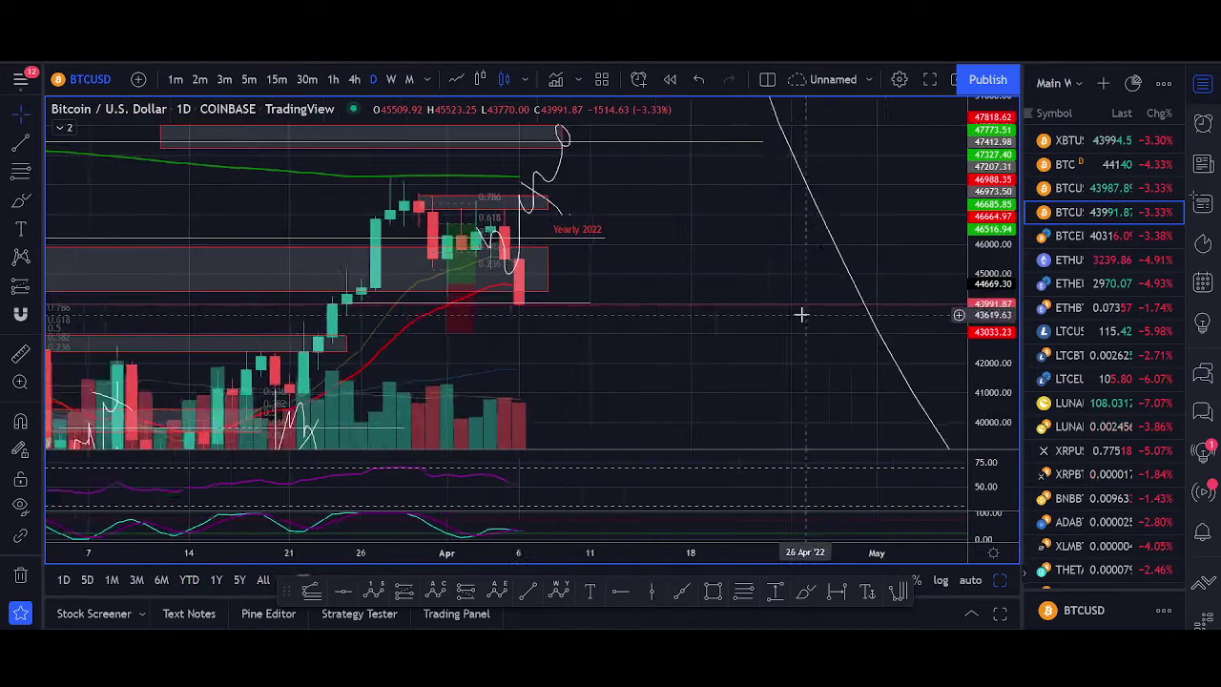
{"action": "scroll", "coordinate": [802, 315], "scroll_direction": "up", "scroll_amount": 2}
{"action": "left_click_drag", "start_coordinate": [649, 330], "coordinate": [819, 340]}
{"action": "scroll", "coordinate": [824, 354], "scroll_direction": "up", "scroll_amount": 3}
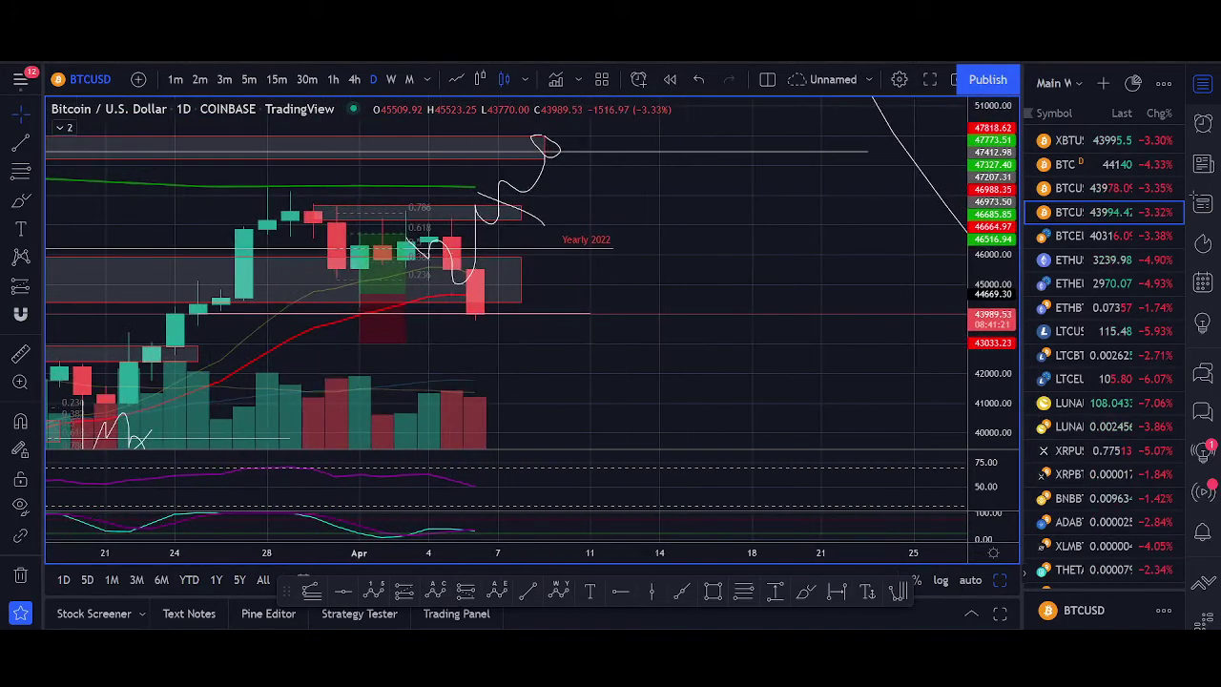